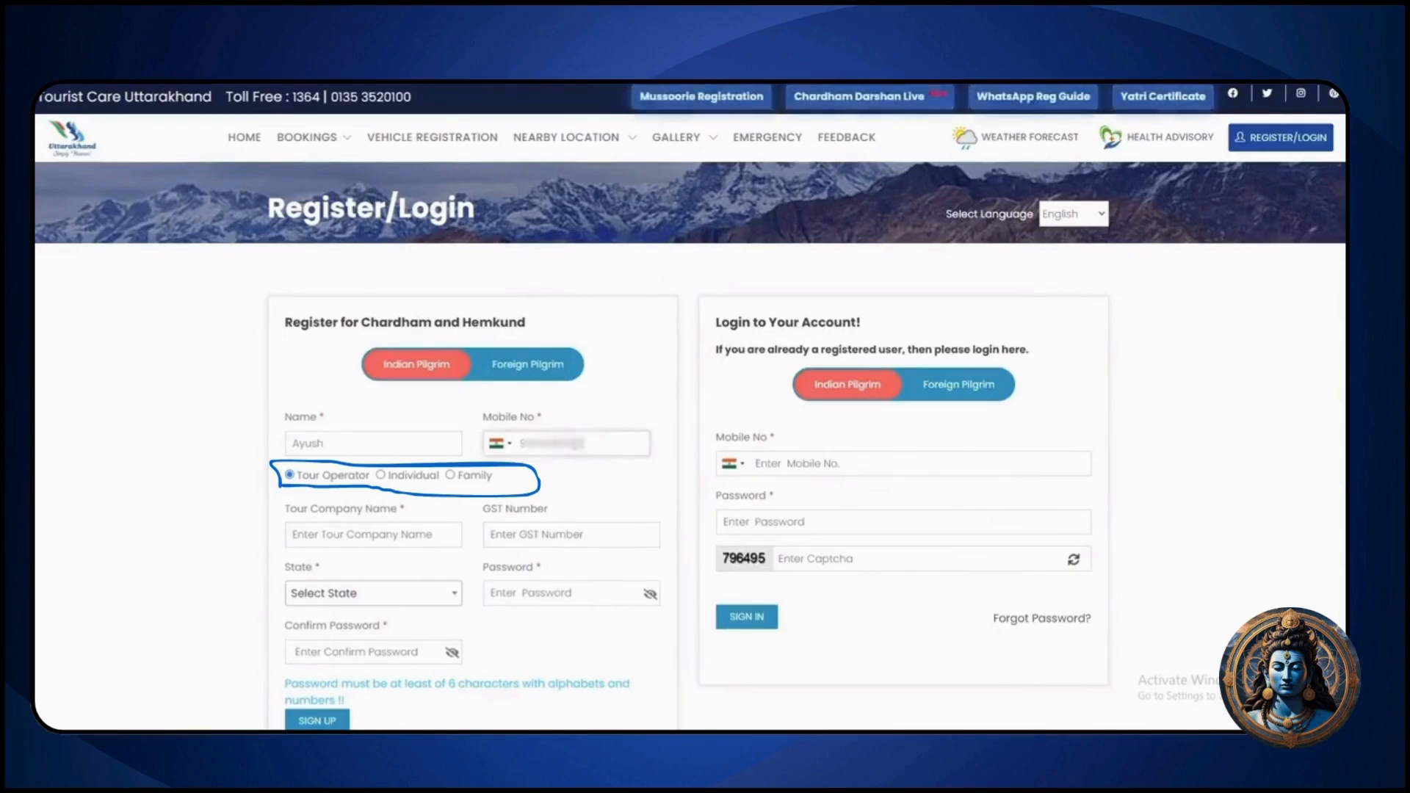
# Switch registration to Individual, enter and confirm the password, and submit the sign-up.
pyautogui.click(381, 476)
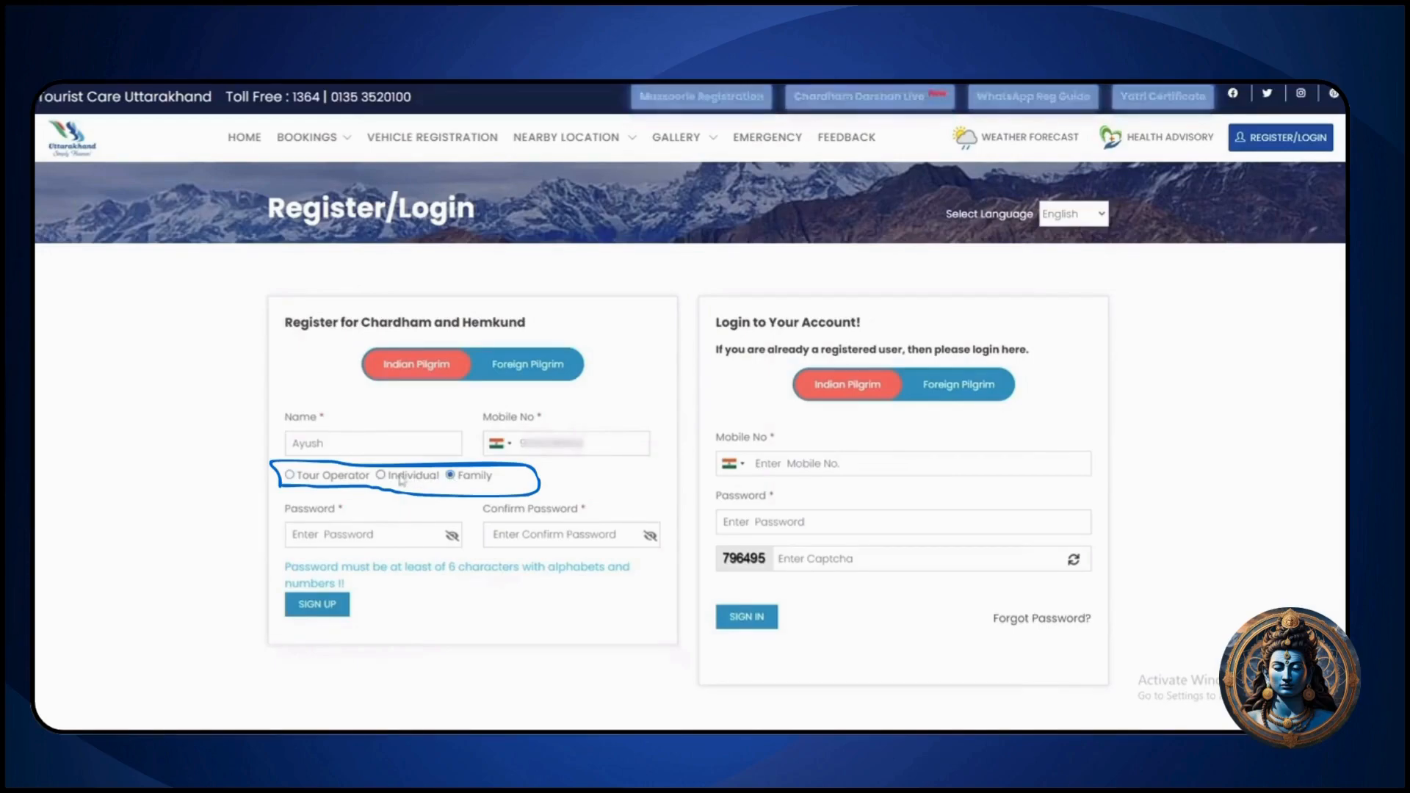
pyautogui.click(381, 476)
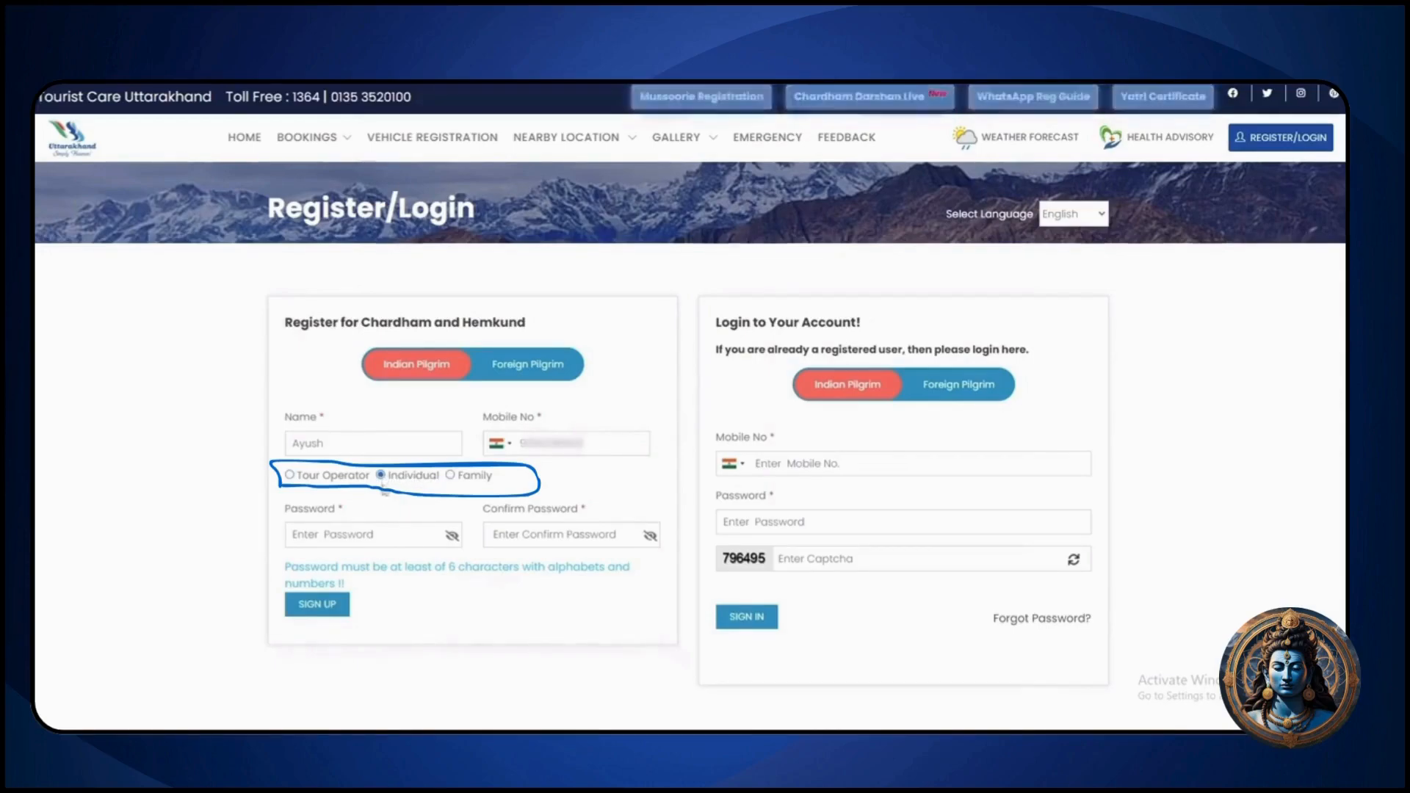
pyautogui.click(374, 531)
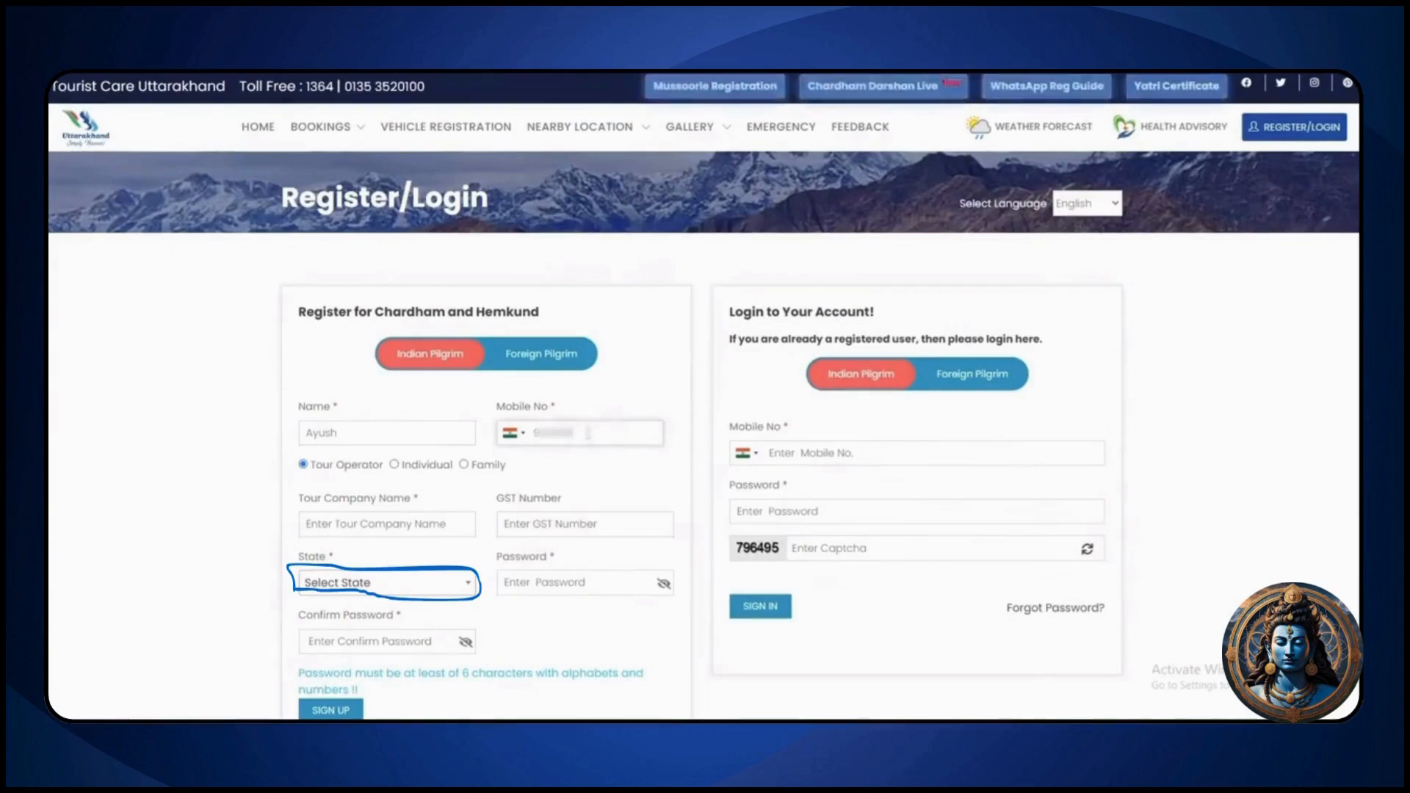
pyautogui.write('•••••')
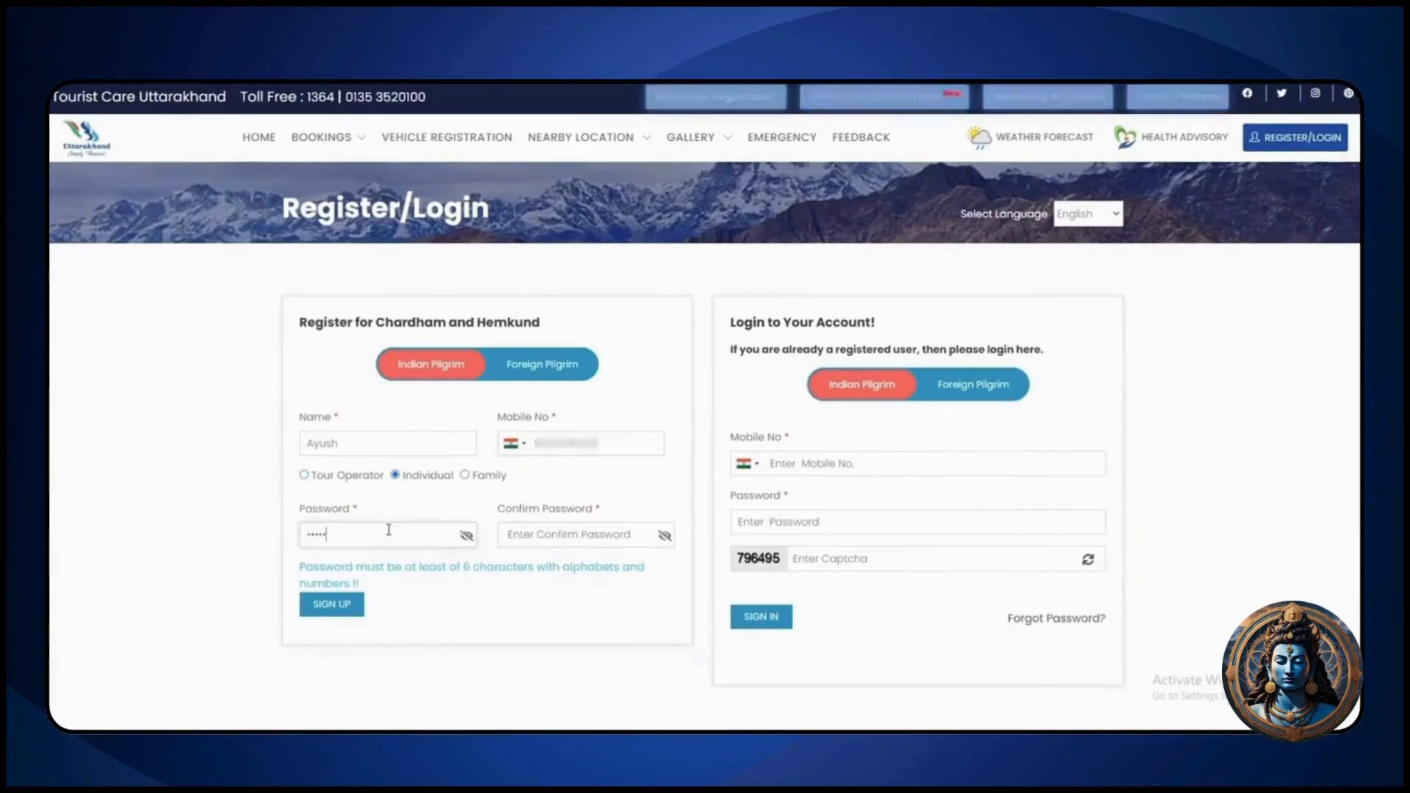
pyautogui.write('••••')
pyautogui.click(546, 536)
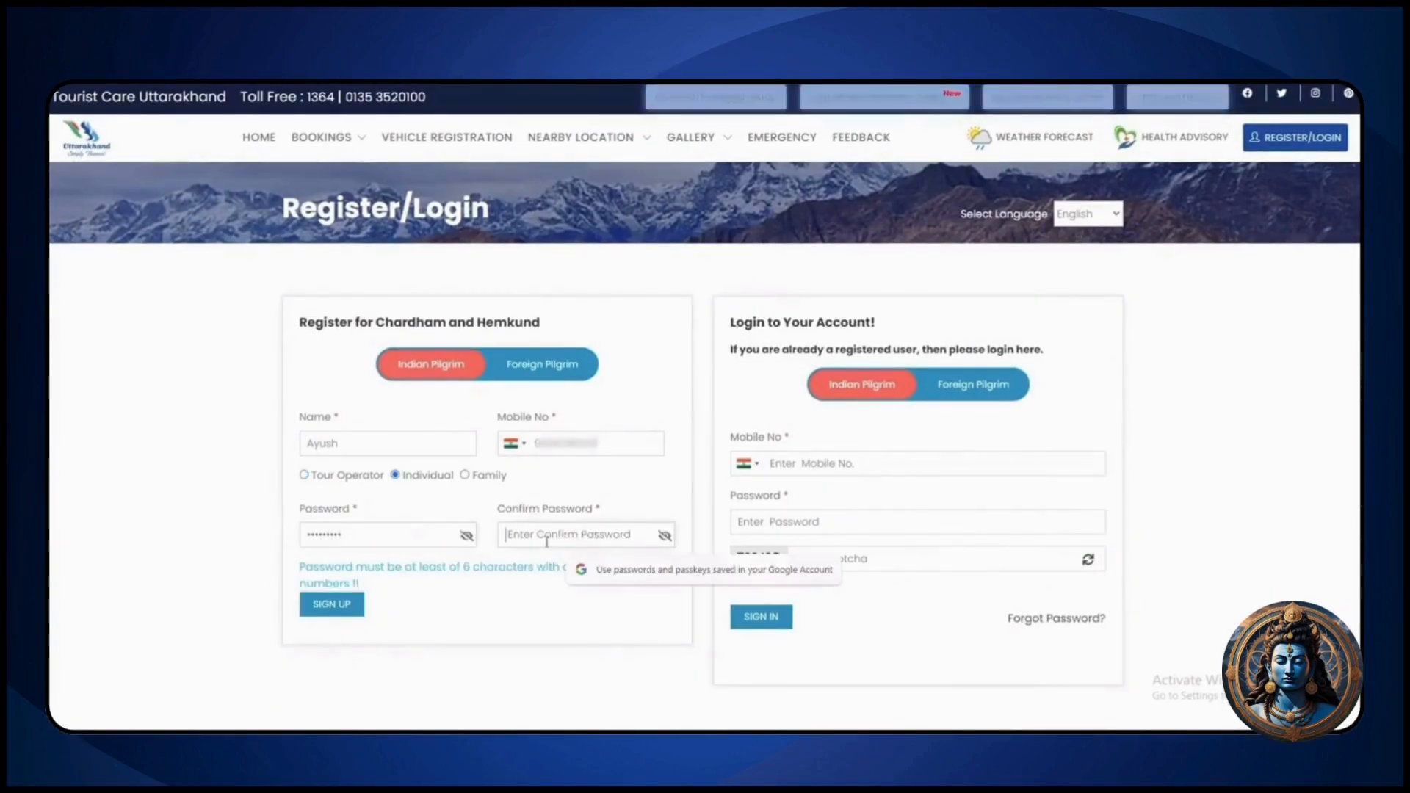
pyautogui.write('•••')
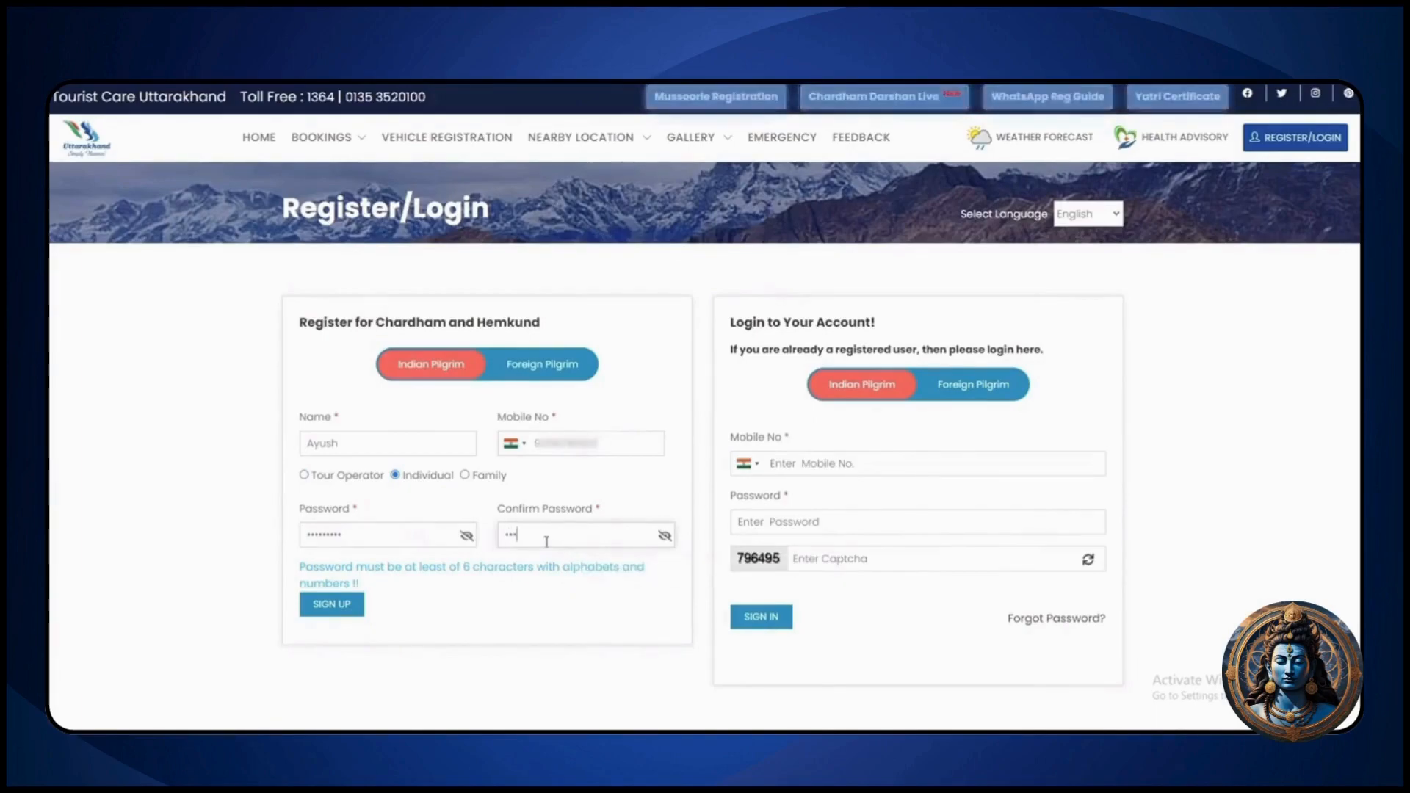
pyautogui.write('•••')
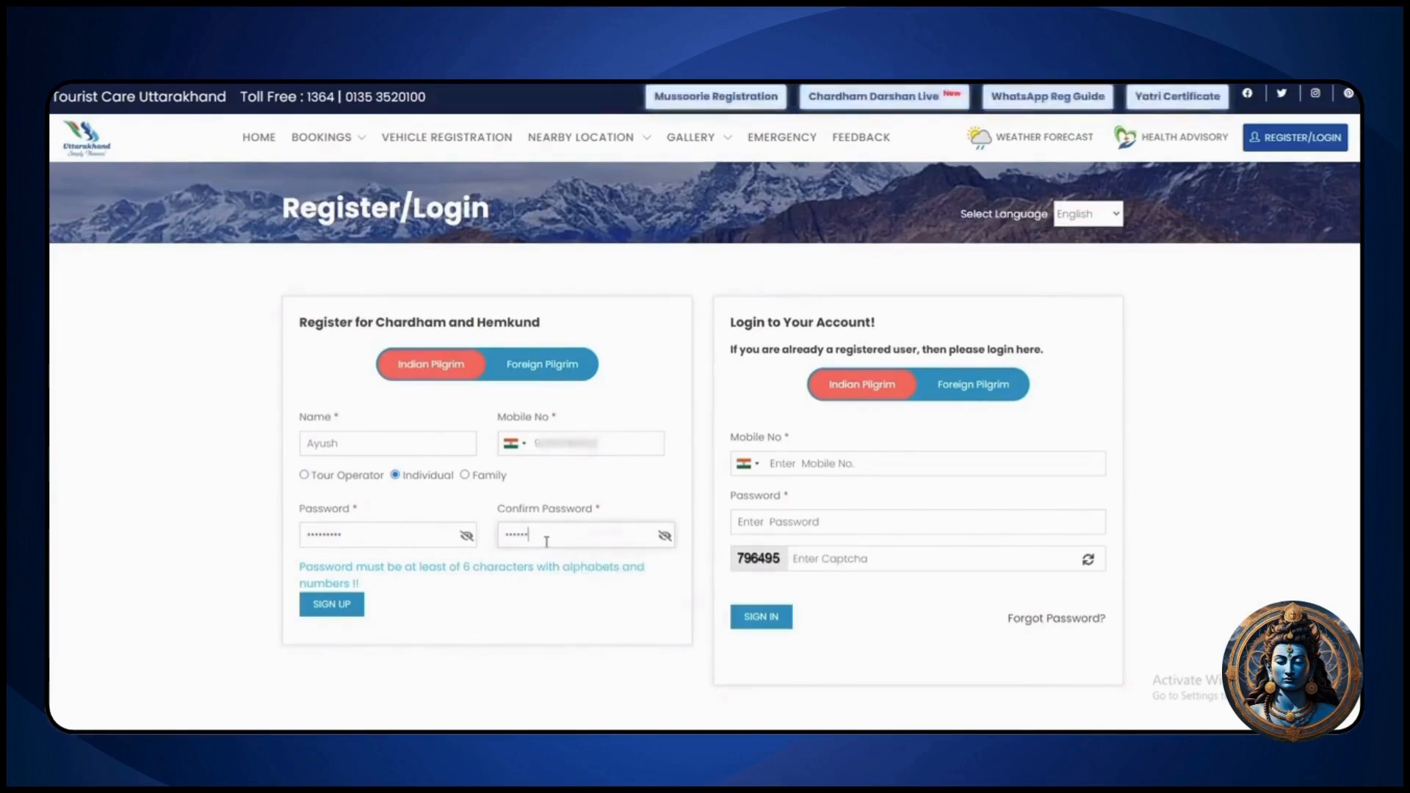
pyautogui.write('•••')
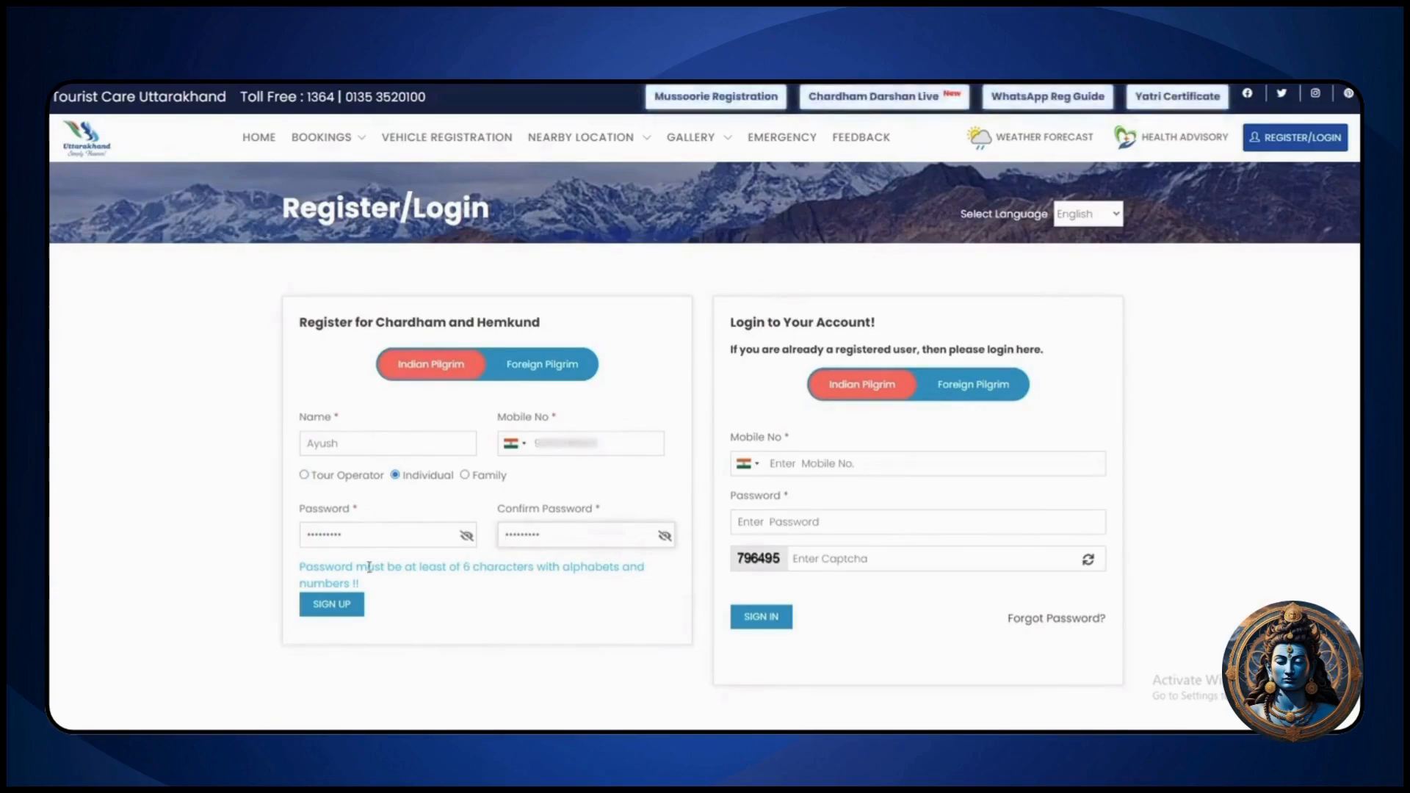
pyautogui.click(348, 608)
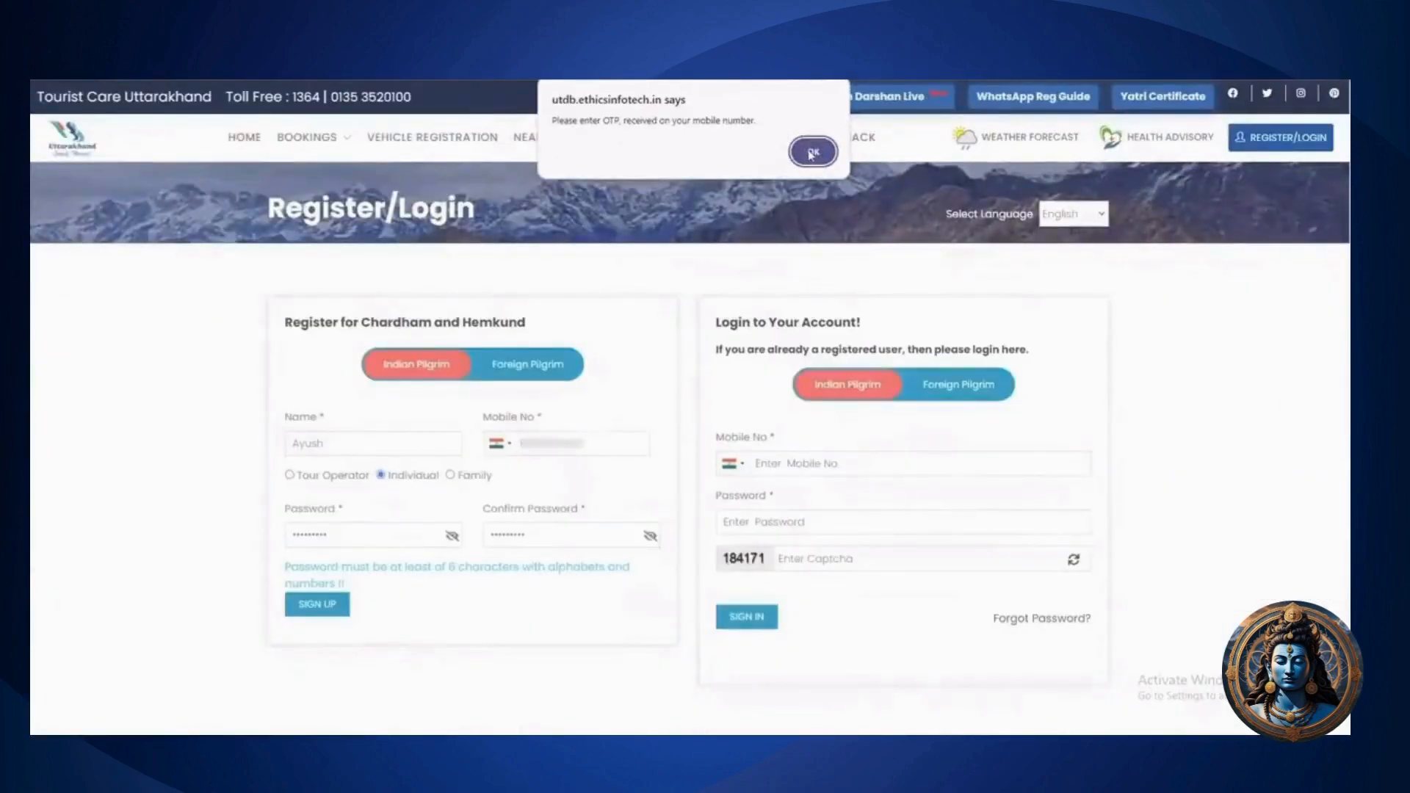
# Acknowledge the OTP notice, enter the received OTP and verify it.
pyautogui.click(813, 153)
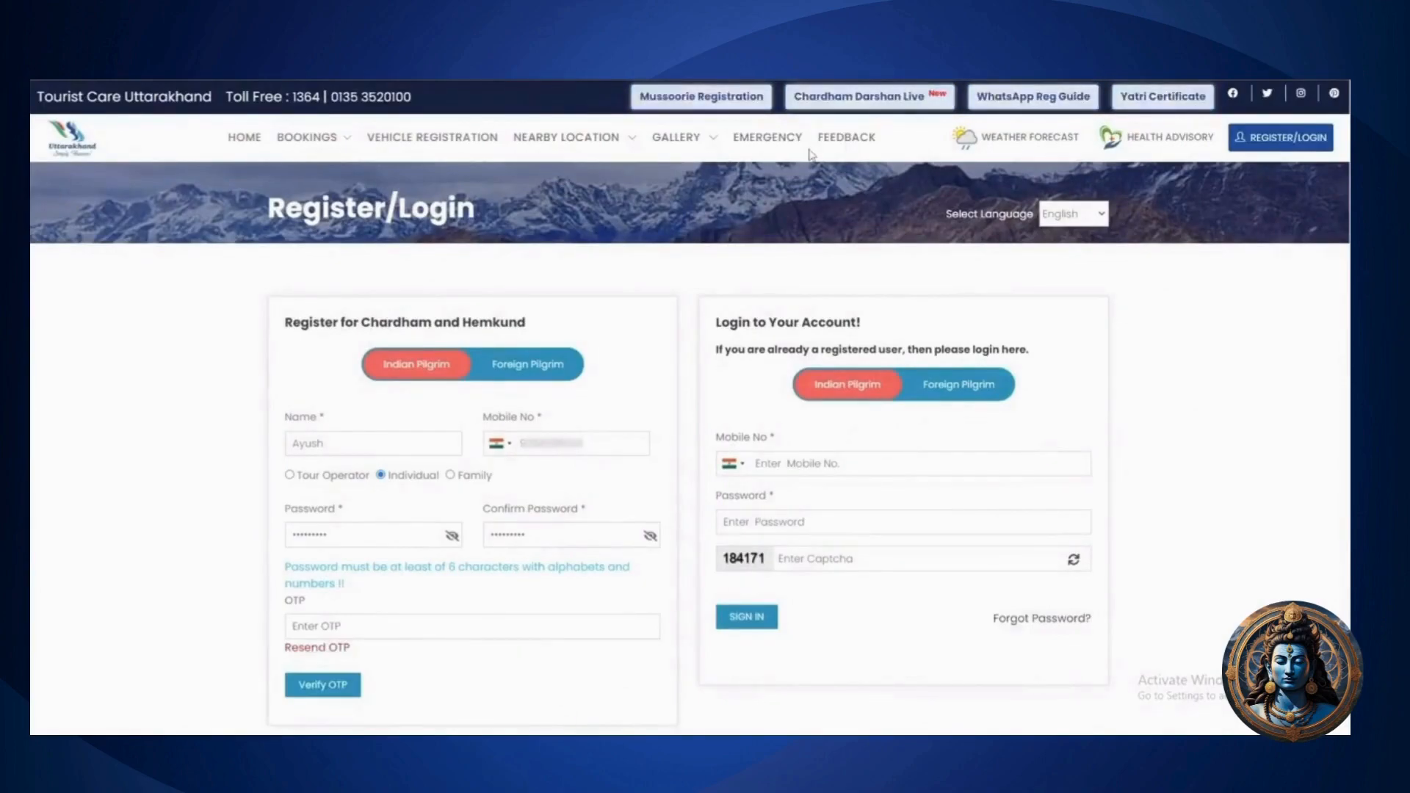
pyautogui.click(429, 631)
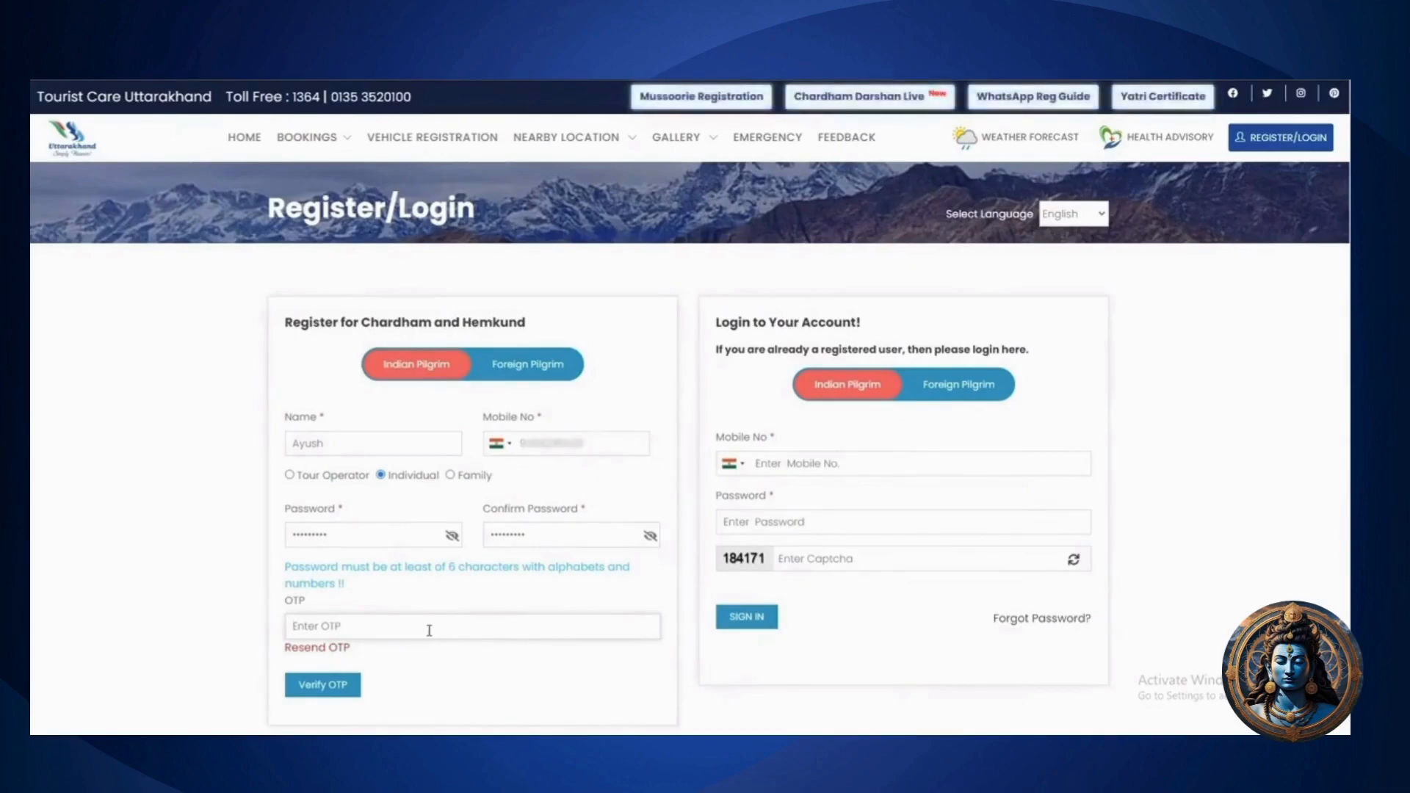
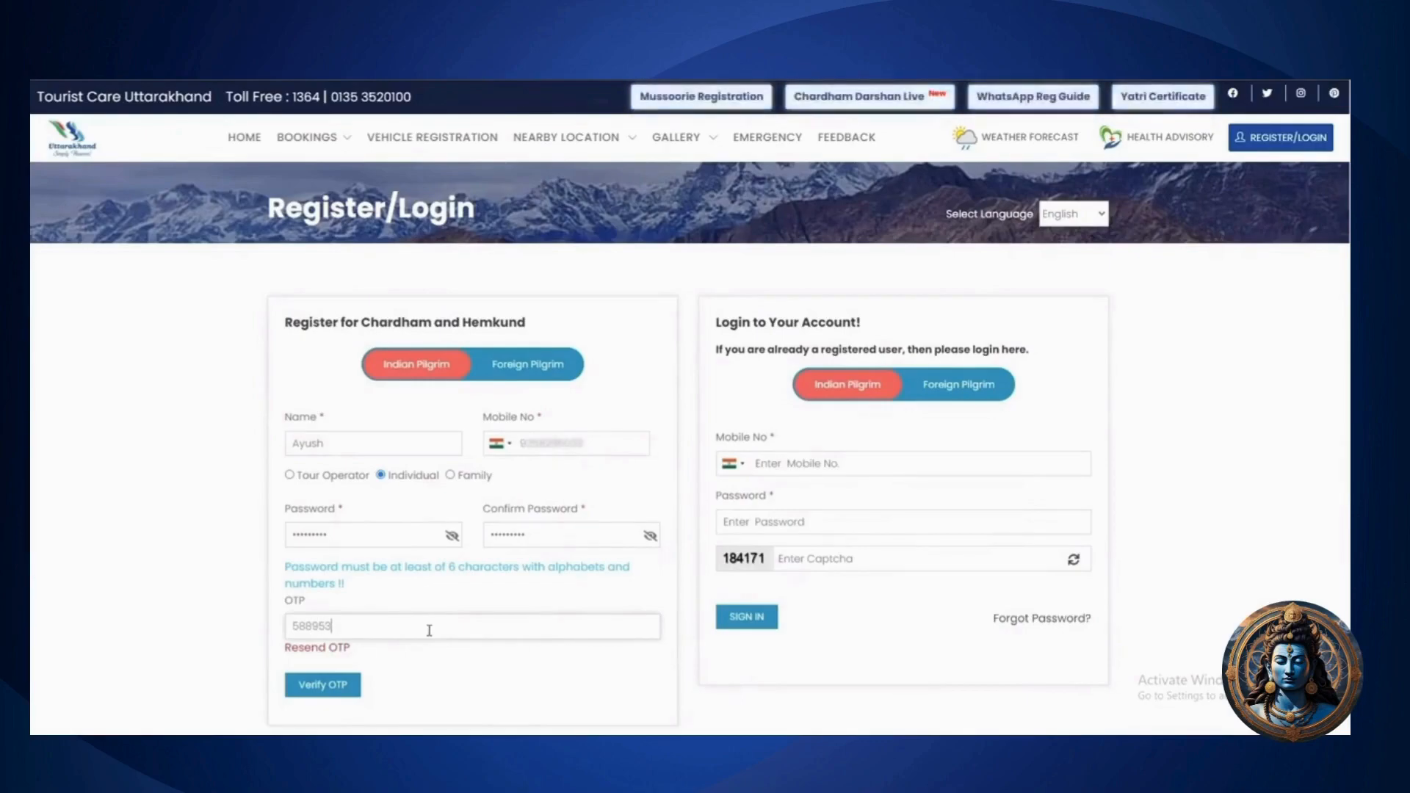
pyautogui.click(340, 694)
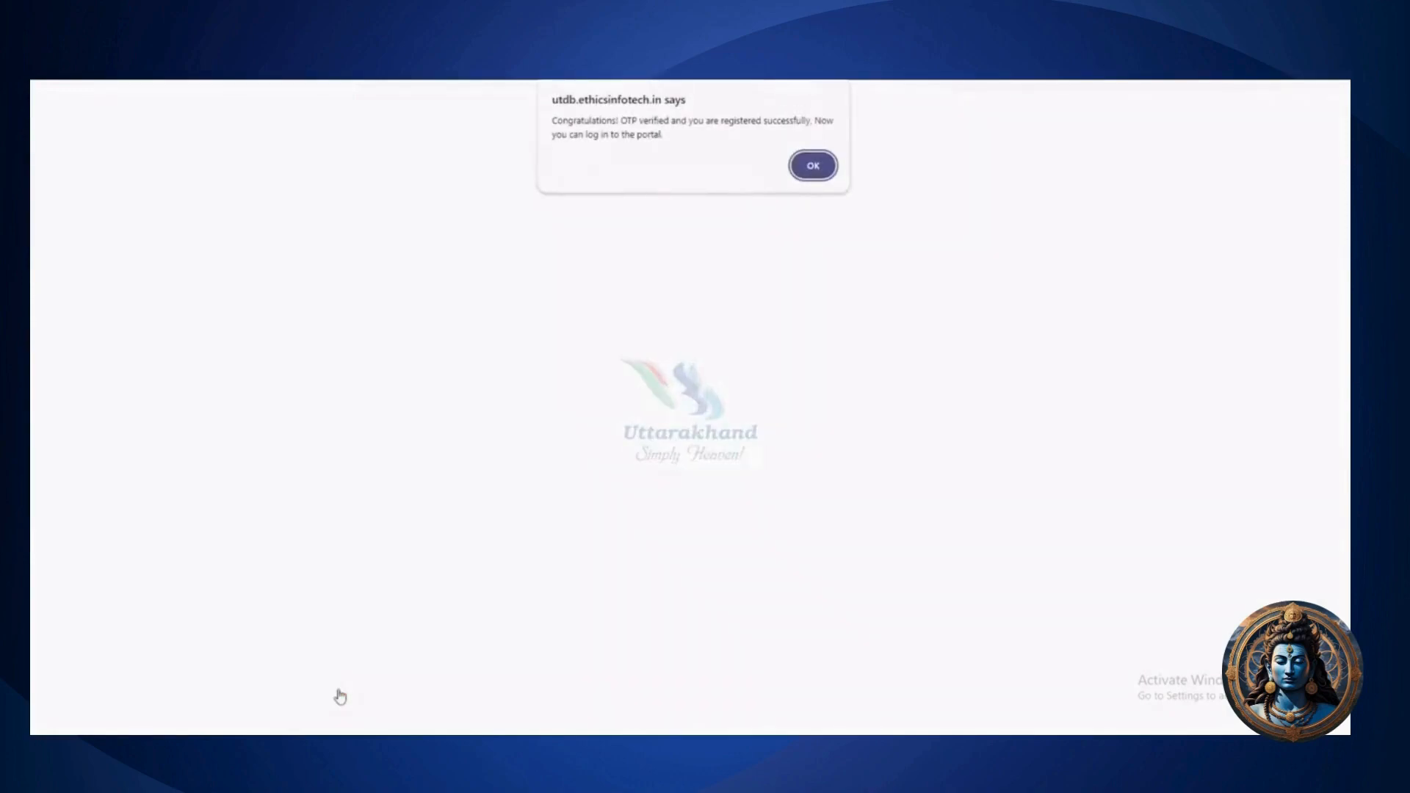
# Dismiss the Congratulations alert to reload the Register/Login page.
pyautogui.click(812, 169)
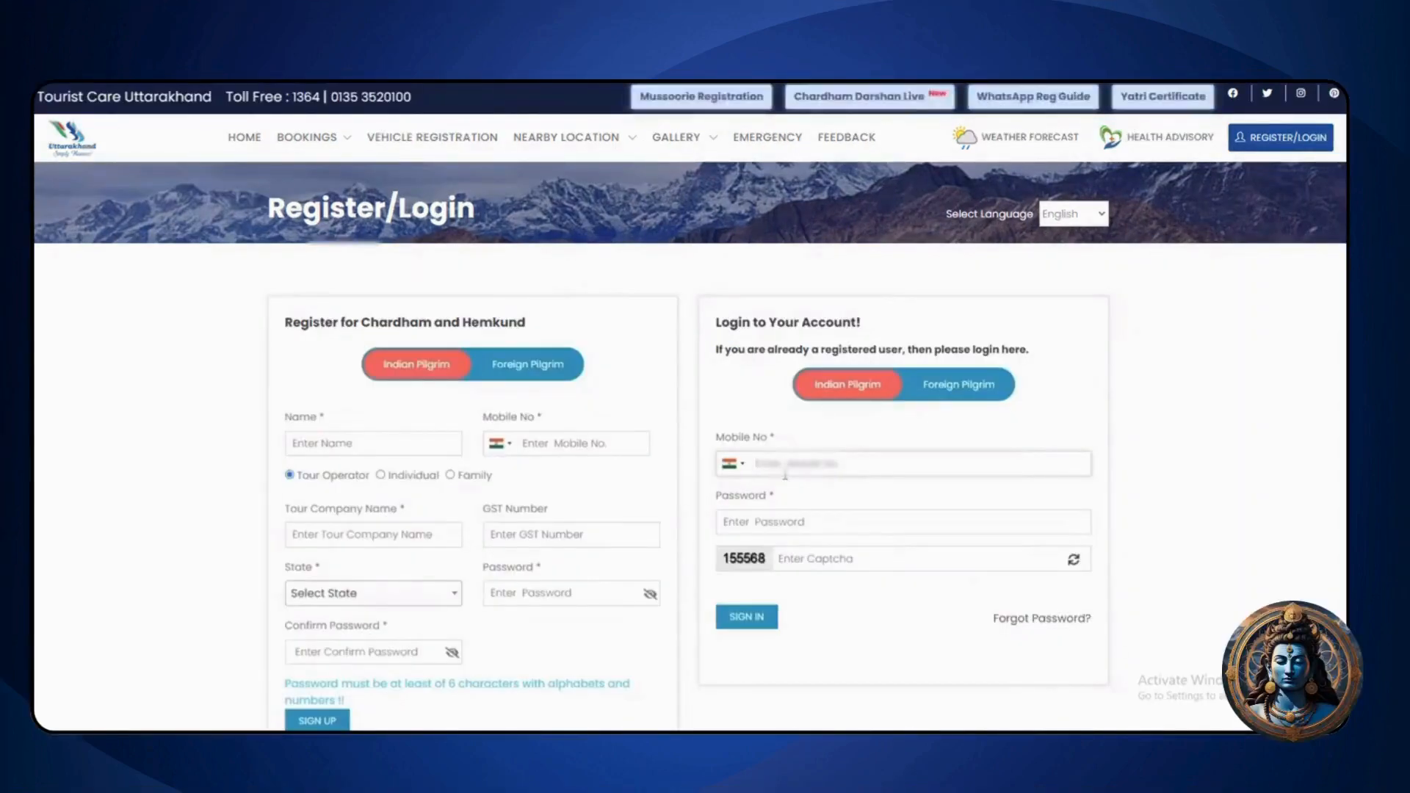
# Sign in with the registered mobile number, the account password and the displayed captcha.
pyautogui.write('74663')
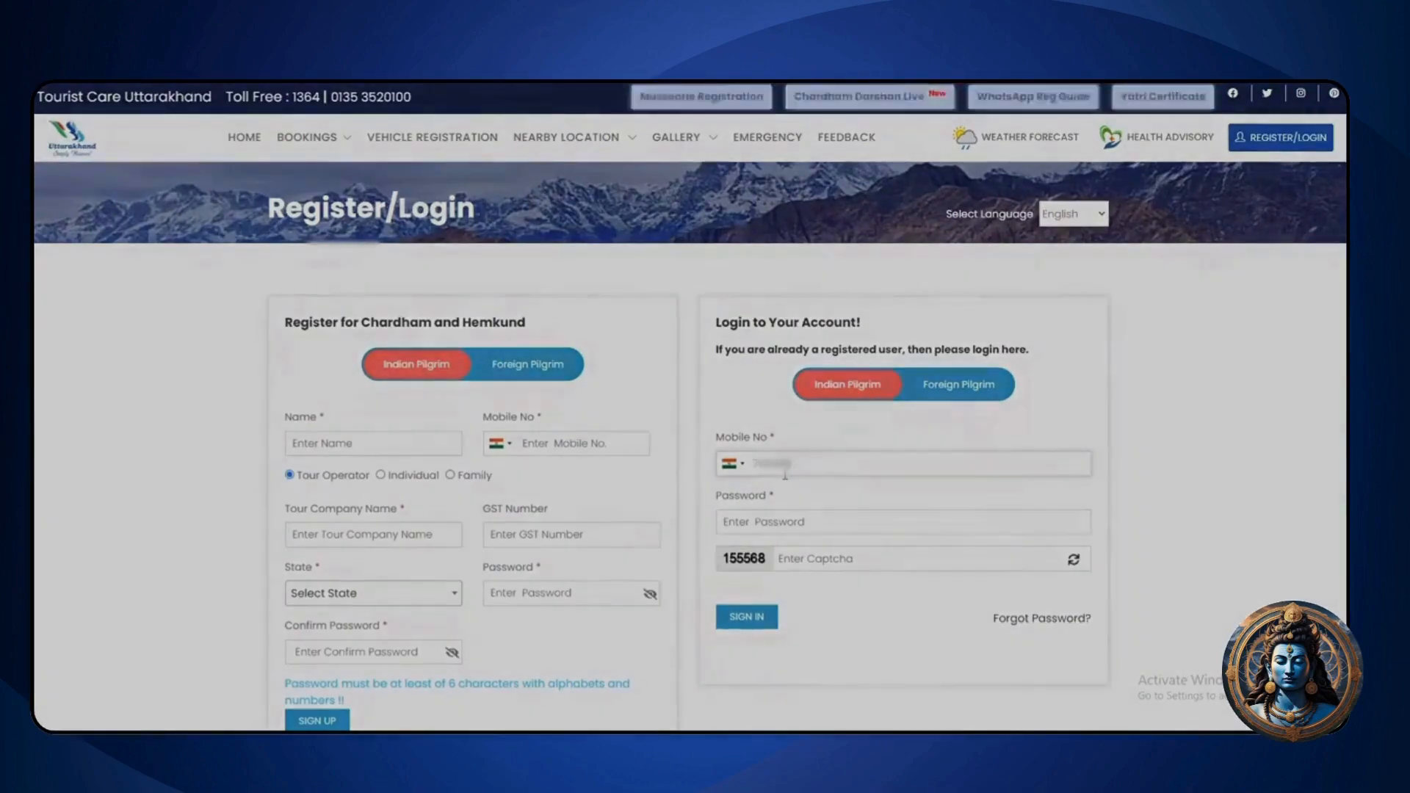
pyautogui.write('6666')
pyautogui.press('Tab')
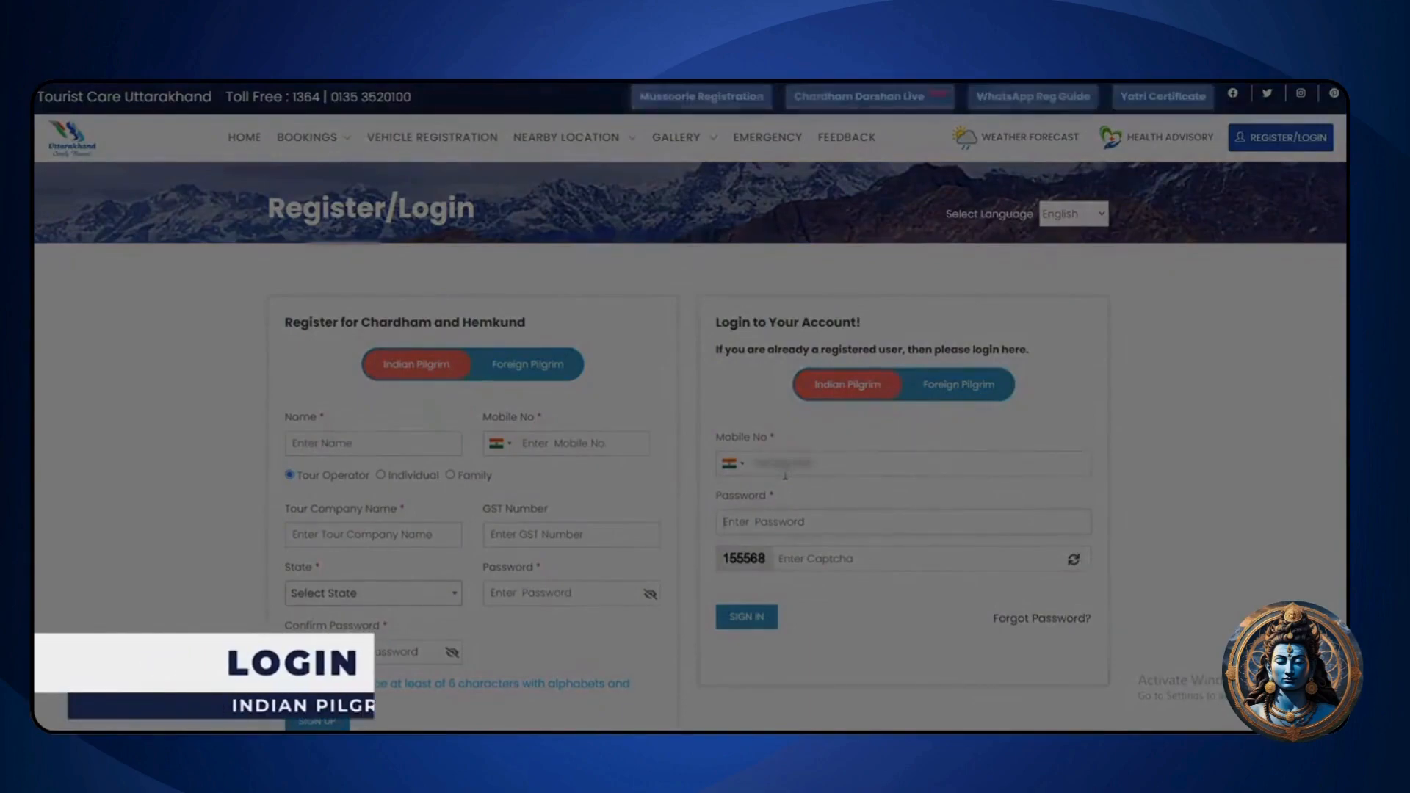
pyautogui.write('•')
pyautogui.write('***')
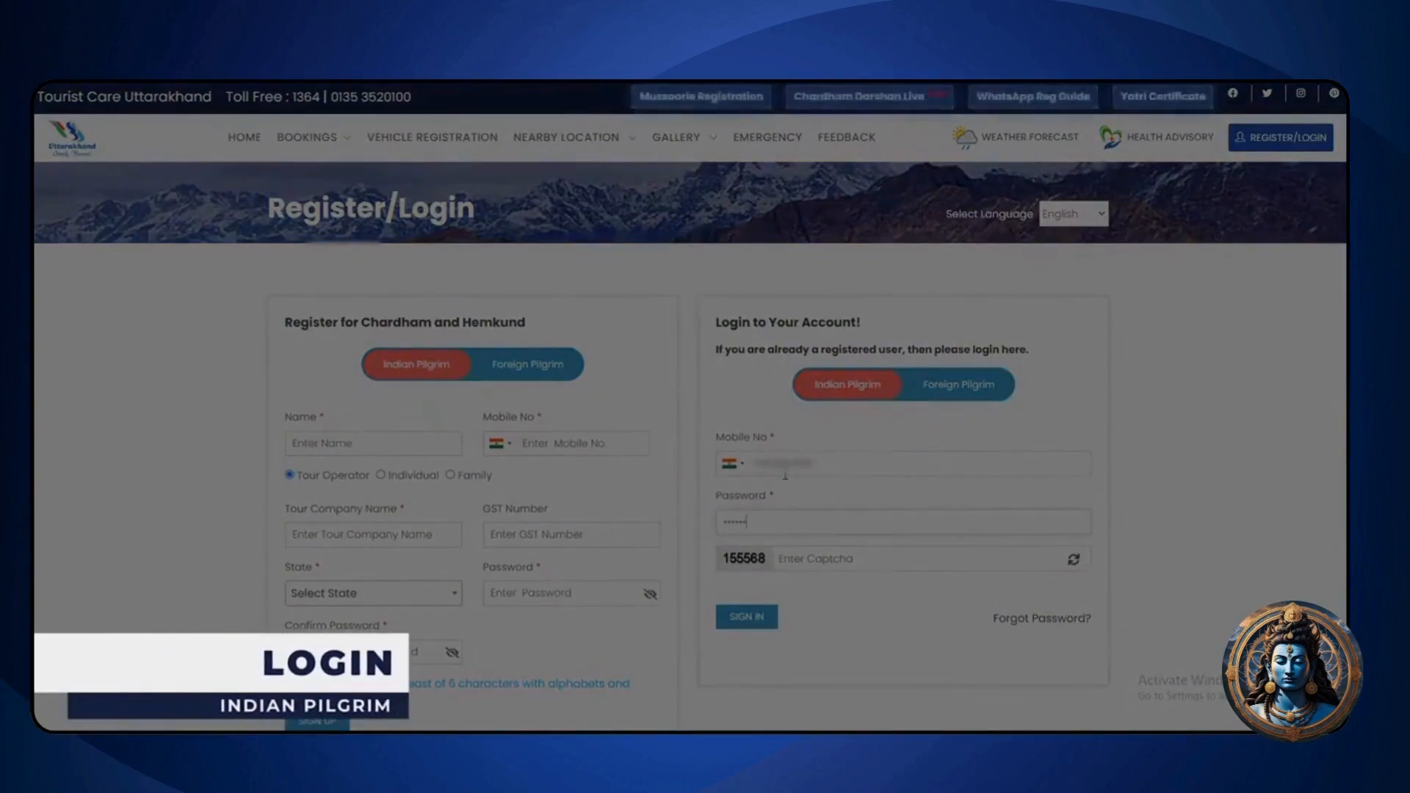
pyautogui.write('**')
pyautogui.press('Tab')
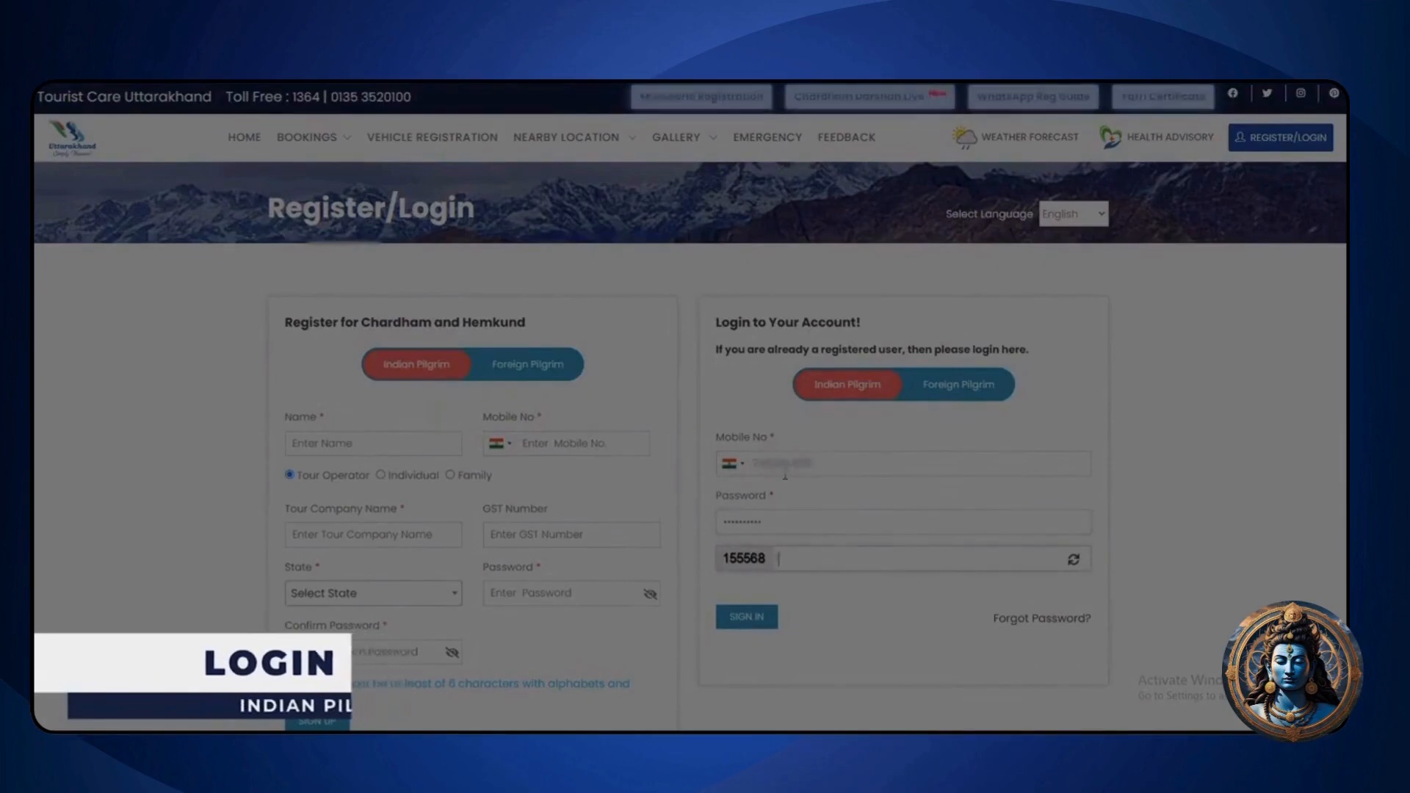
pyautogui.write('155568')
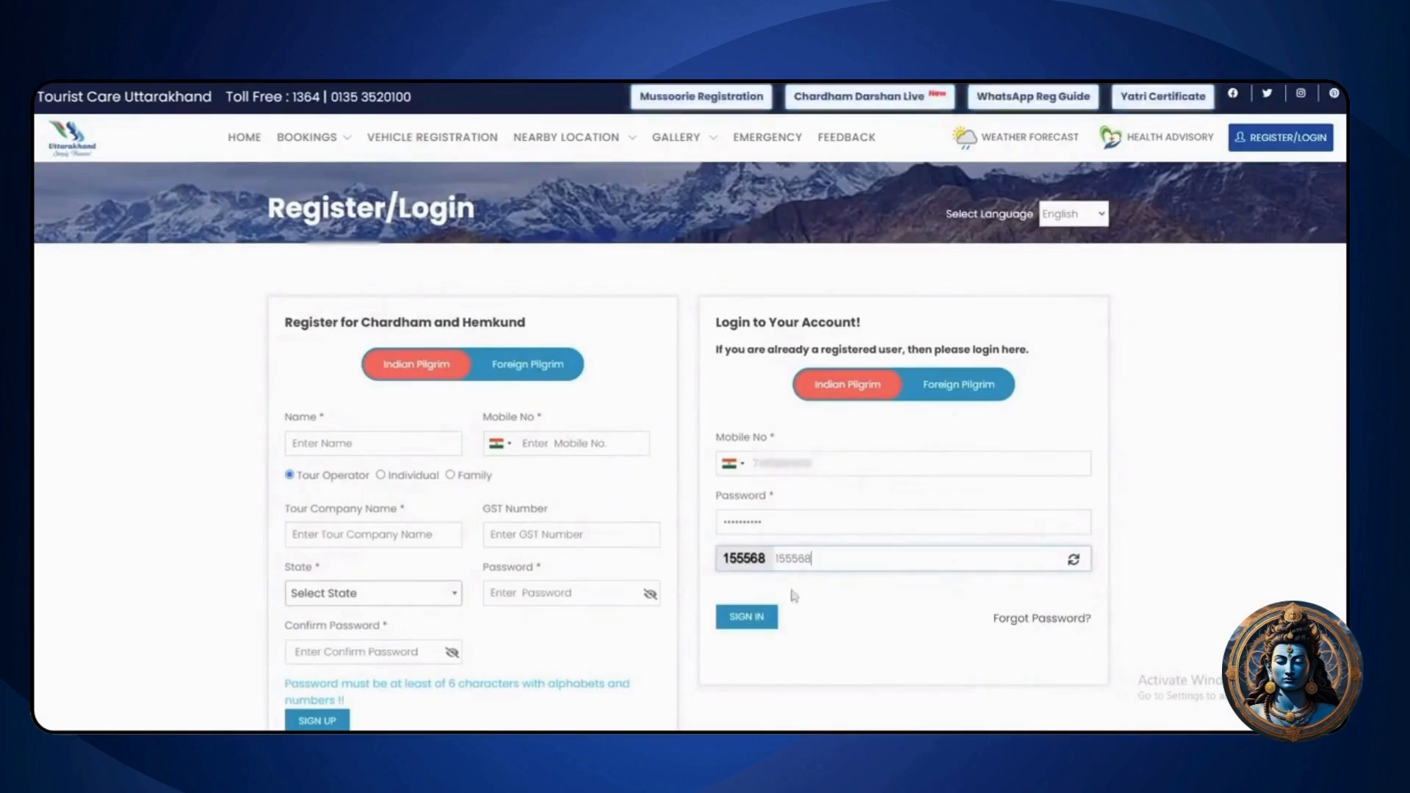
pyautogui.click(763, 619)
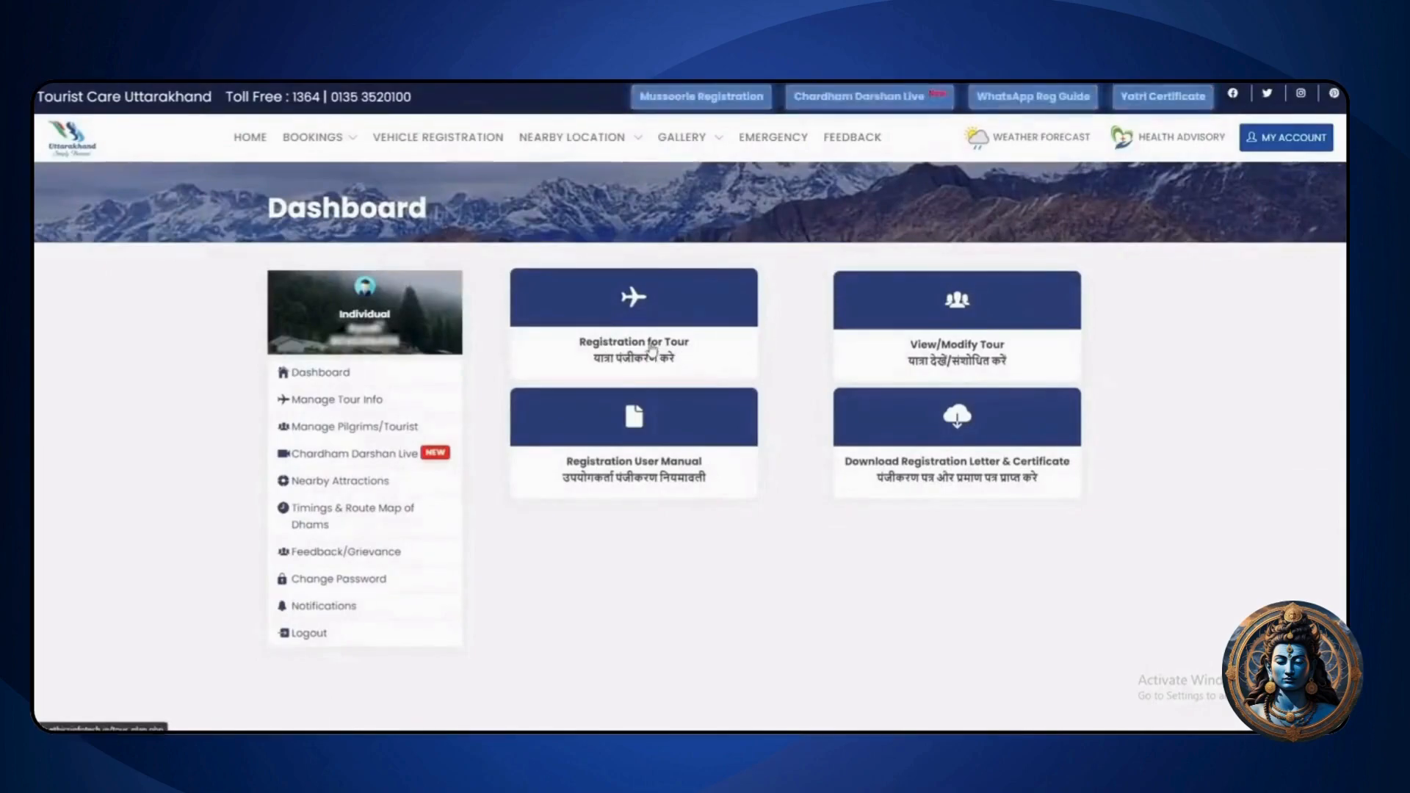
# Choose the Registration for Tour card on the Dashboard.
pyautogui.click(642, 365)
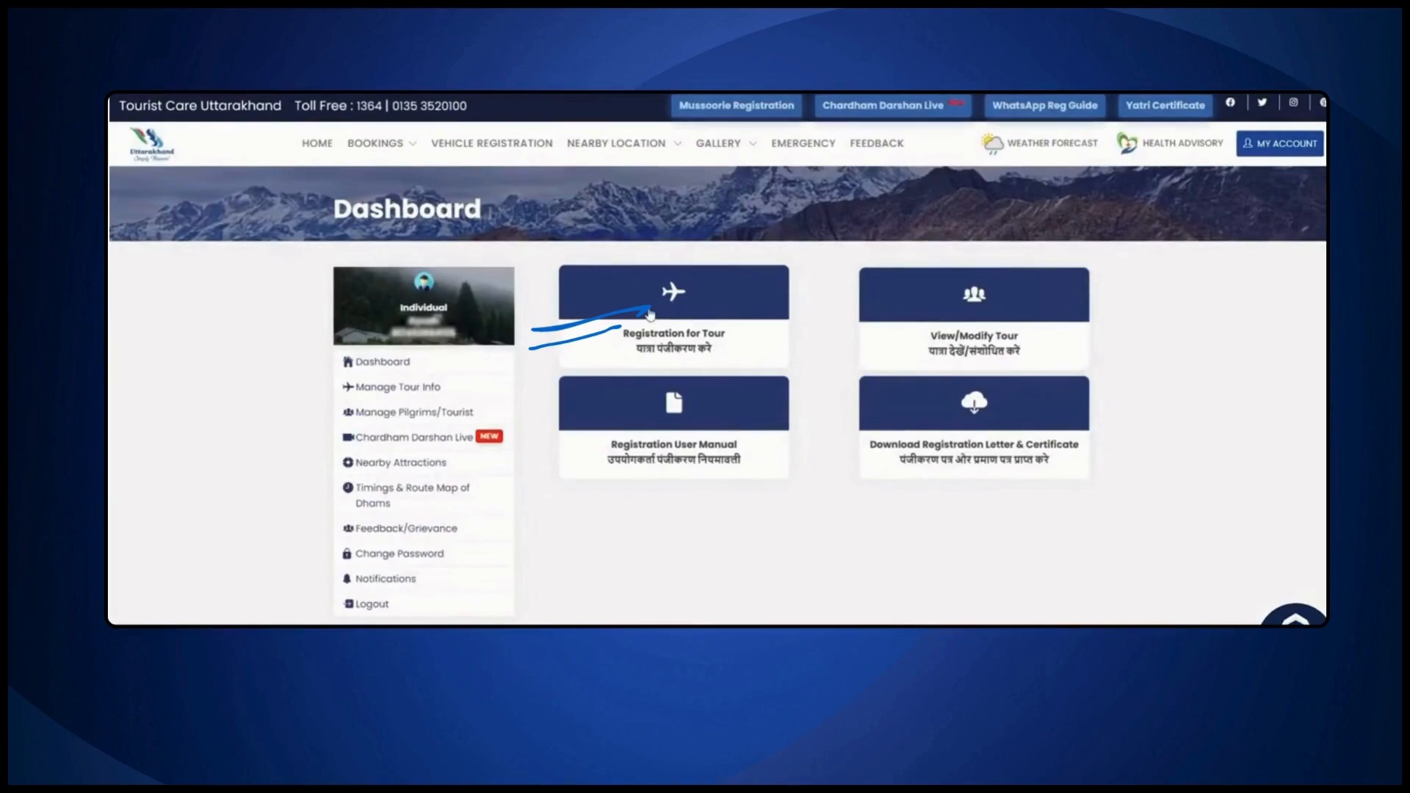
pyautogui.click(650, 314)
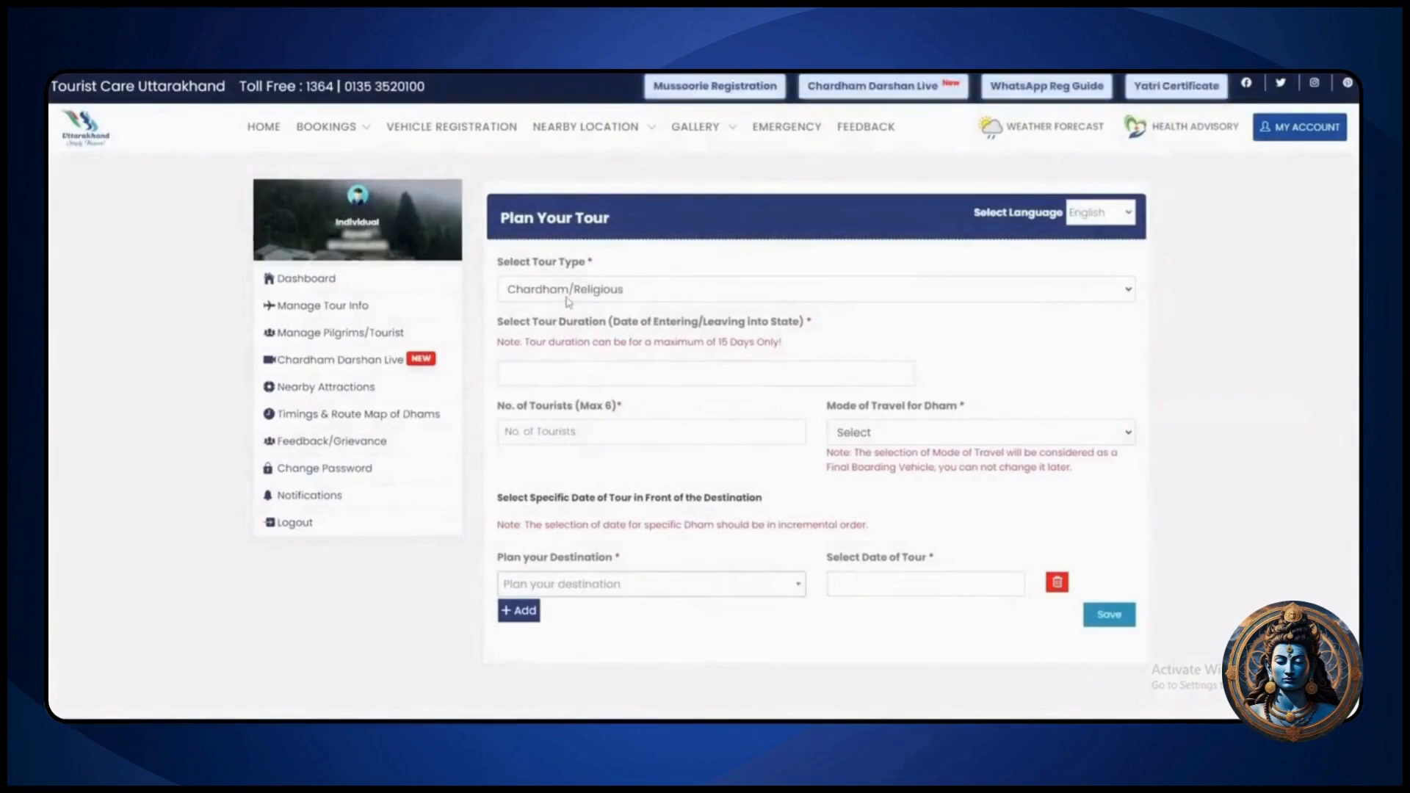
# Choose Chardham/Religious as tour type and start the tour duration on 20 April 2024.
pyautogui.click(567, 297)
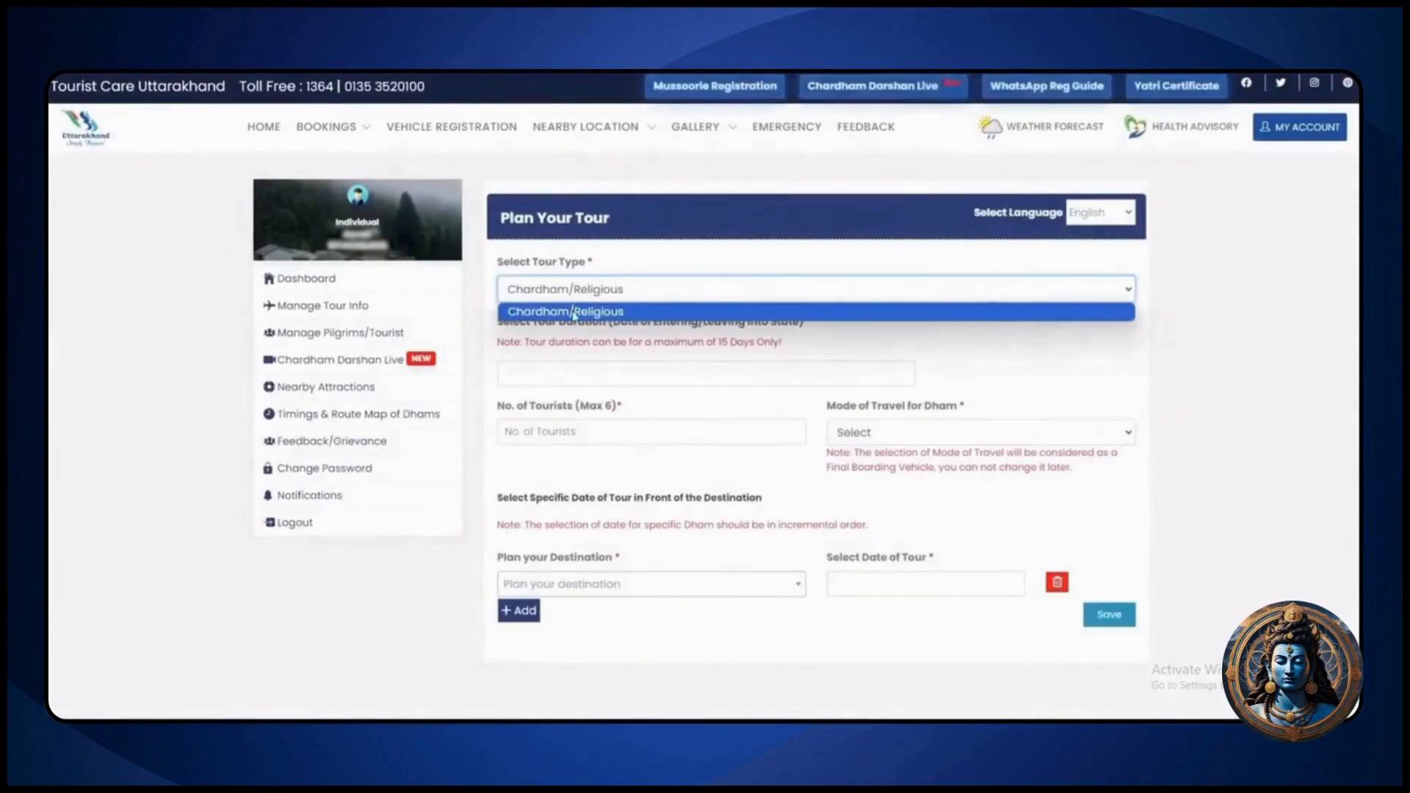
pyautogui.click(572, 311)
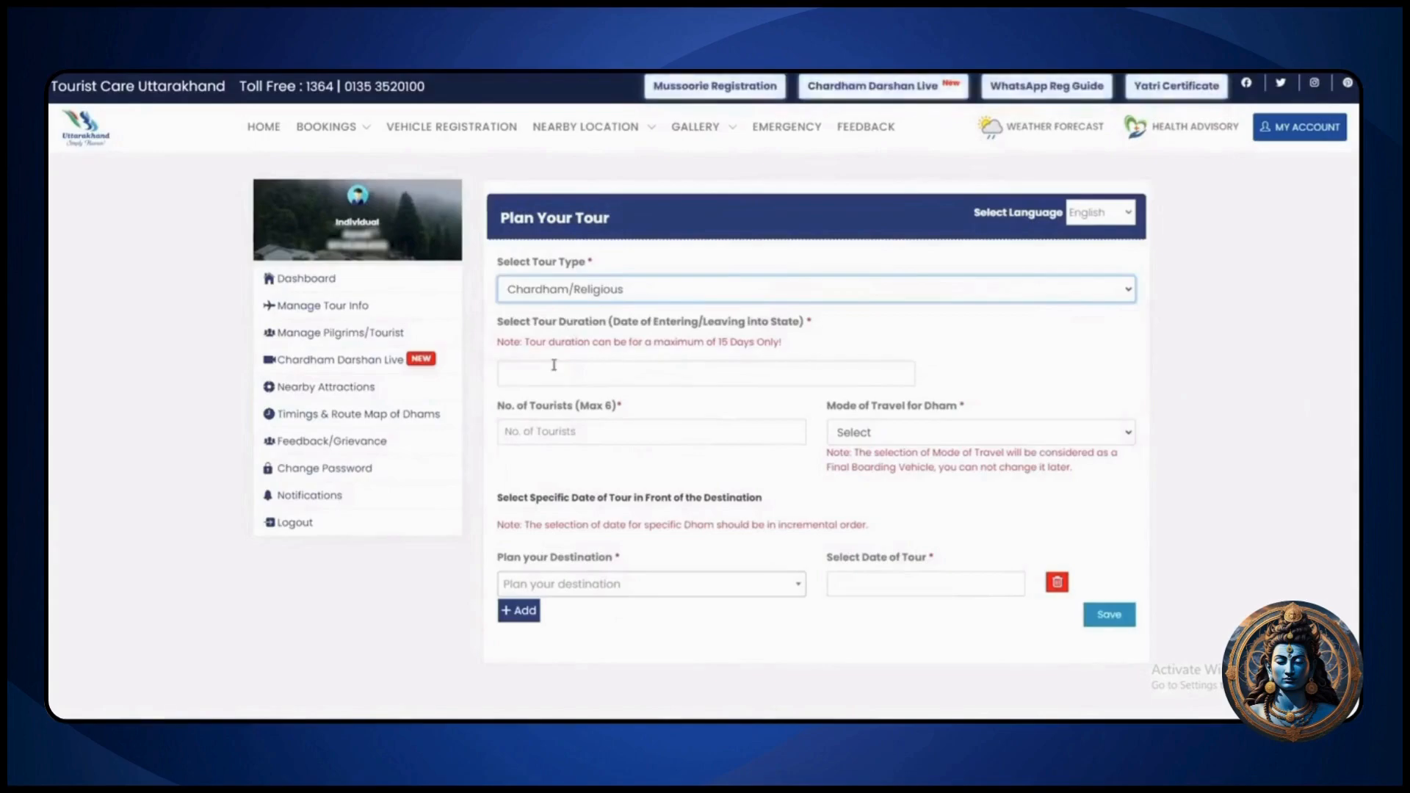
pyautogui.click(554, 365)
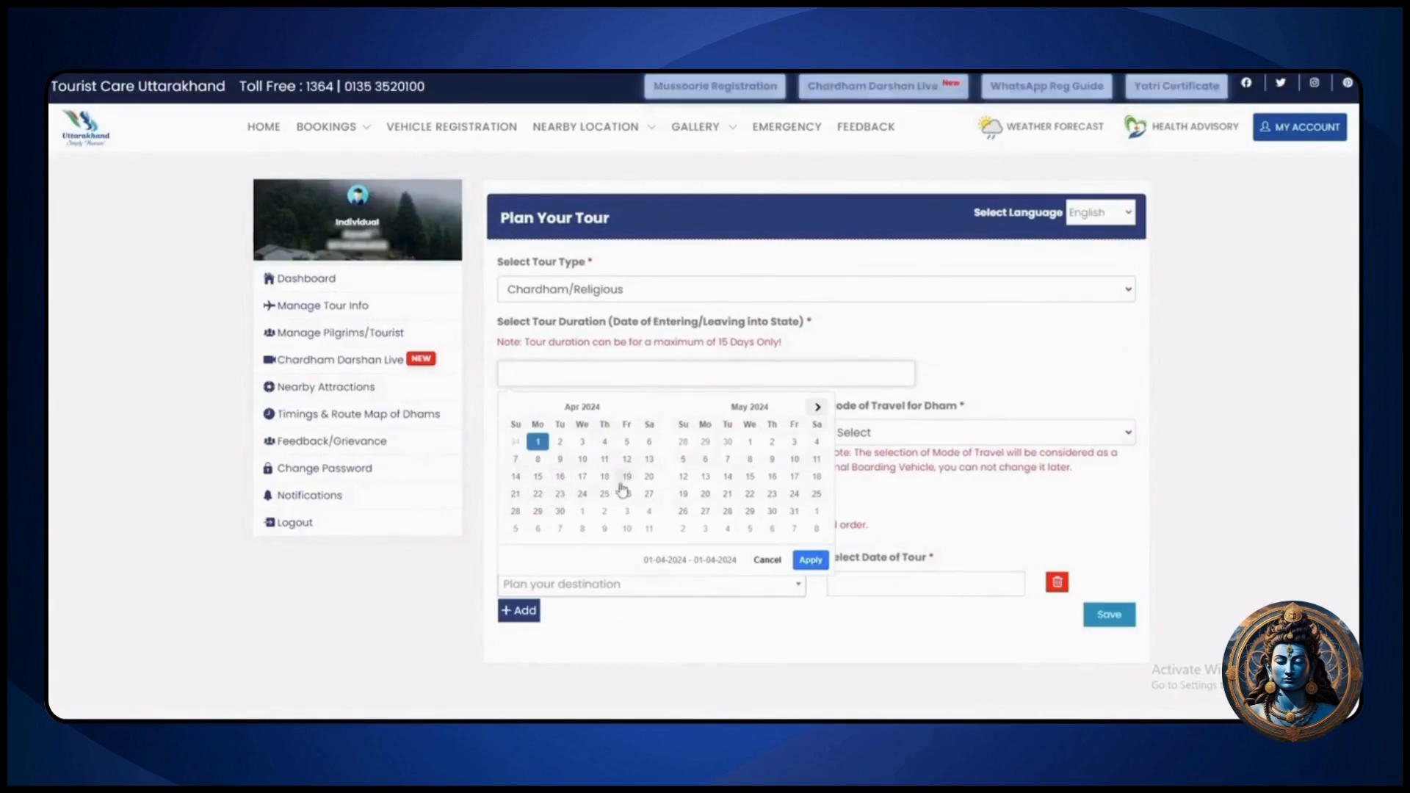
pyautogui.click(649, 479)
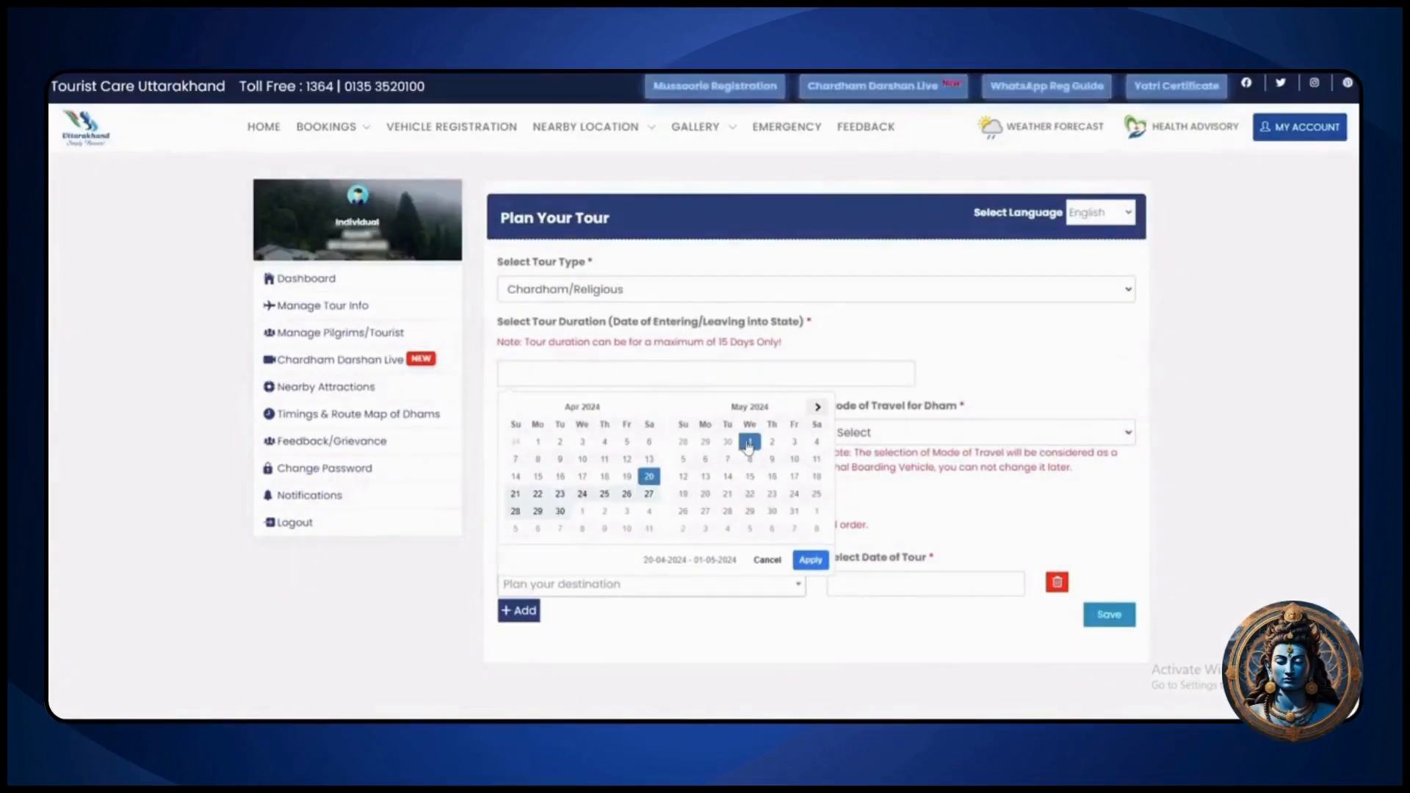
# Apply the 20-04 to 01-05-2024 dates and review each Dham's available slots.
pyautogui.click(810, 560)
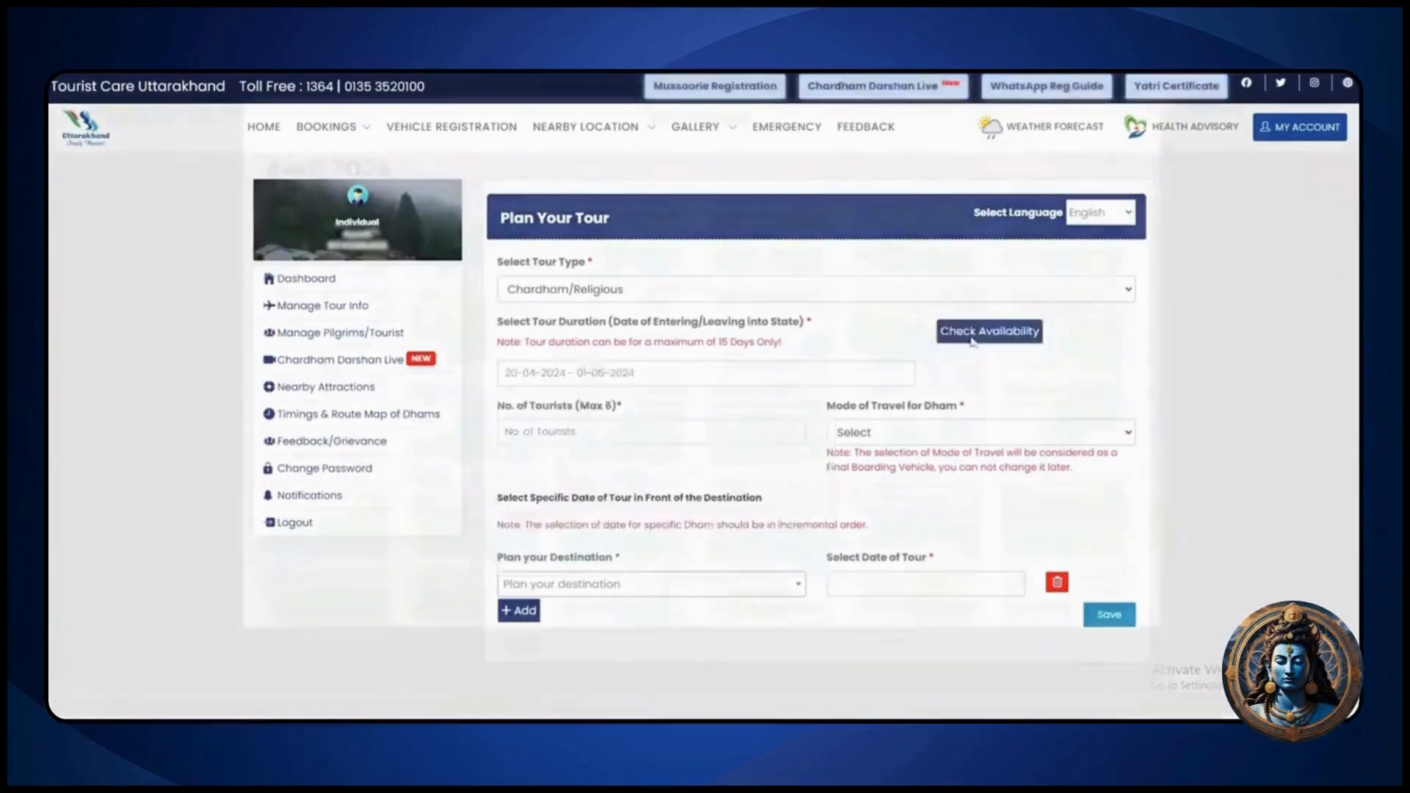
pyautogui.click(972, 328)
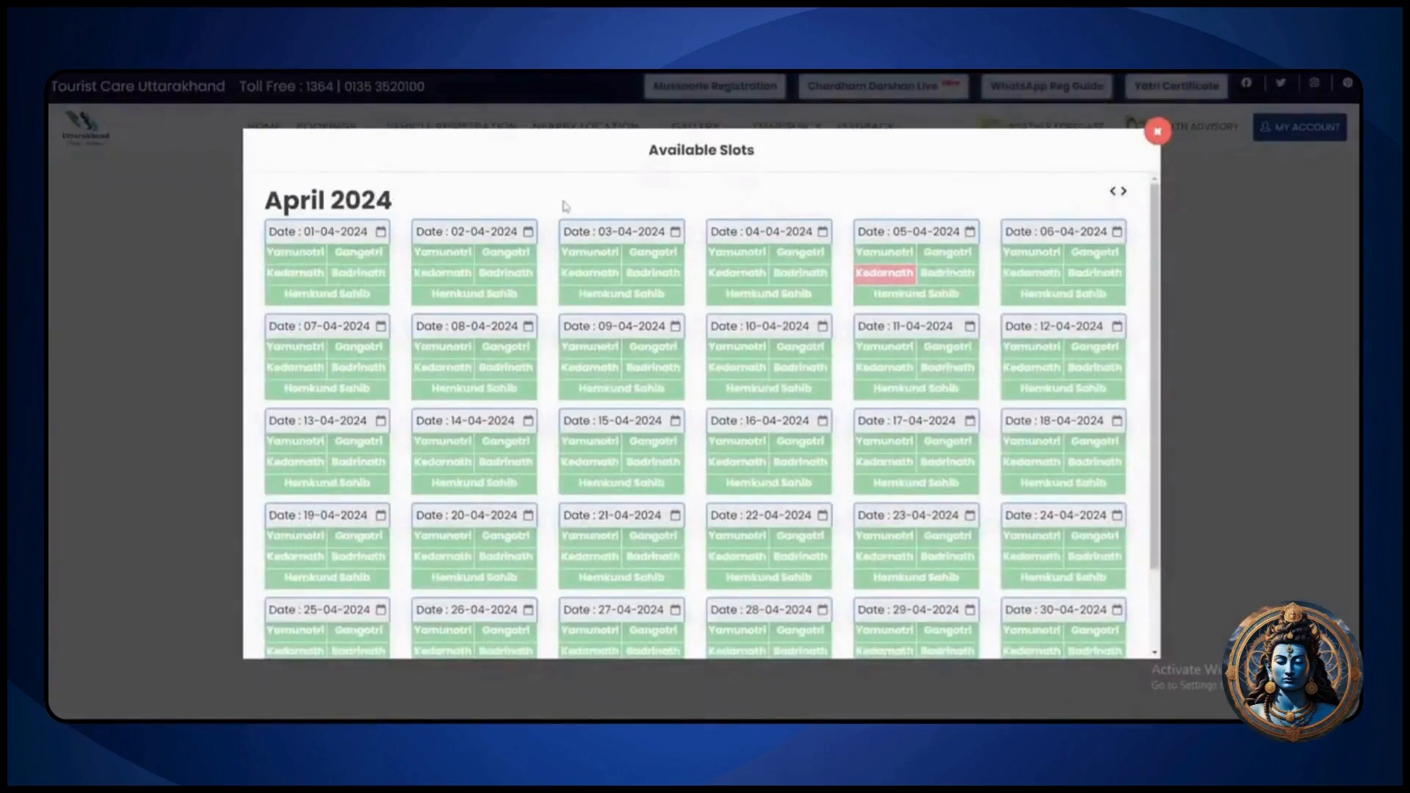
pyautogui.scroll(-3, 975, 392)
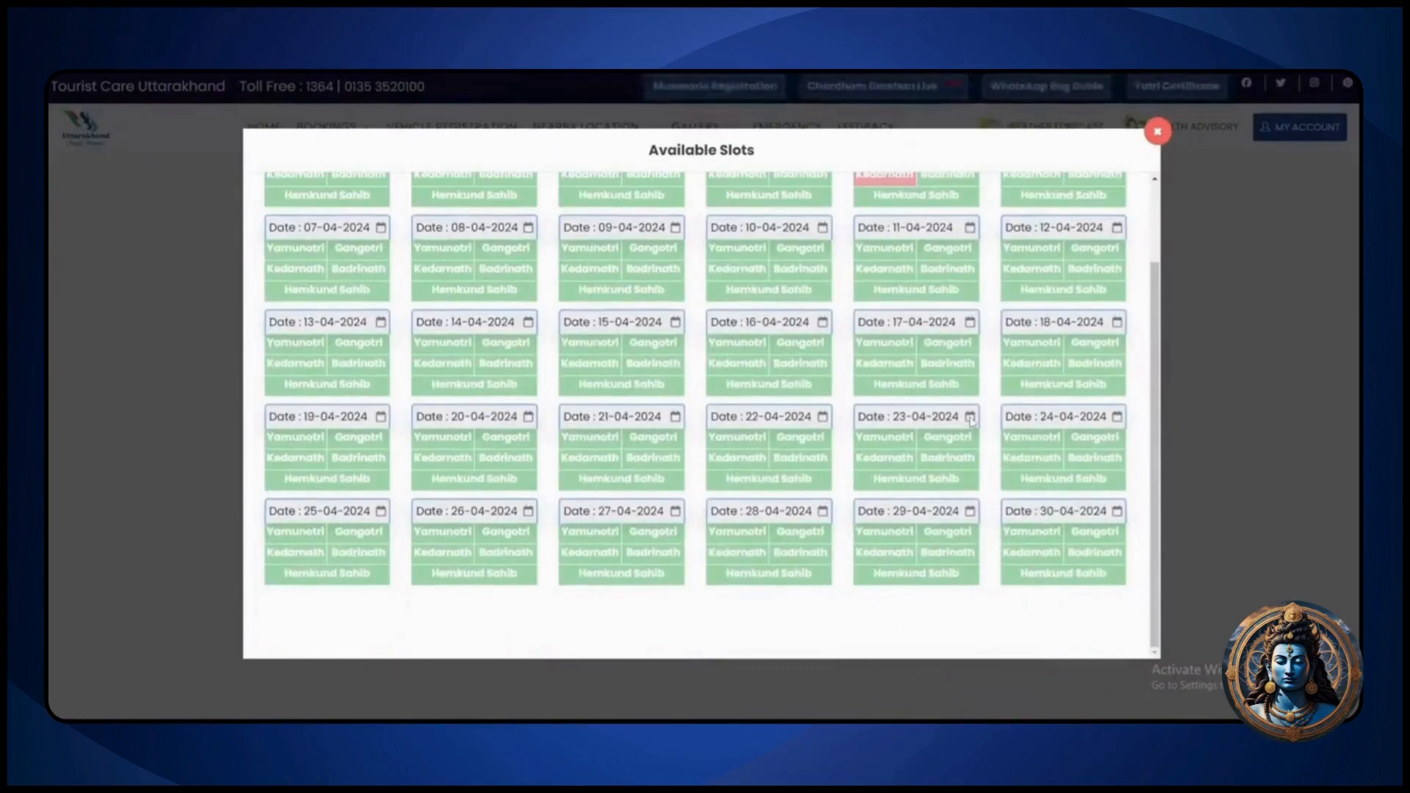
pyautogui.scroll(3, 972, 419)
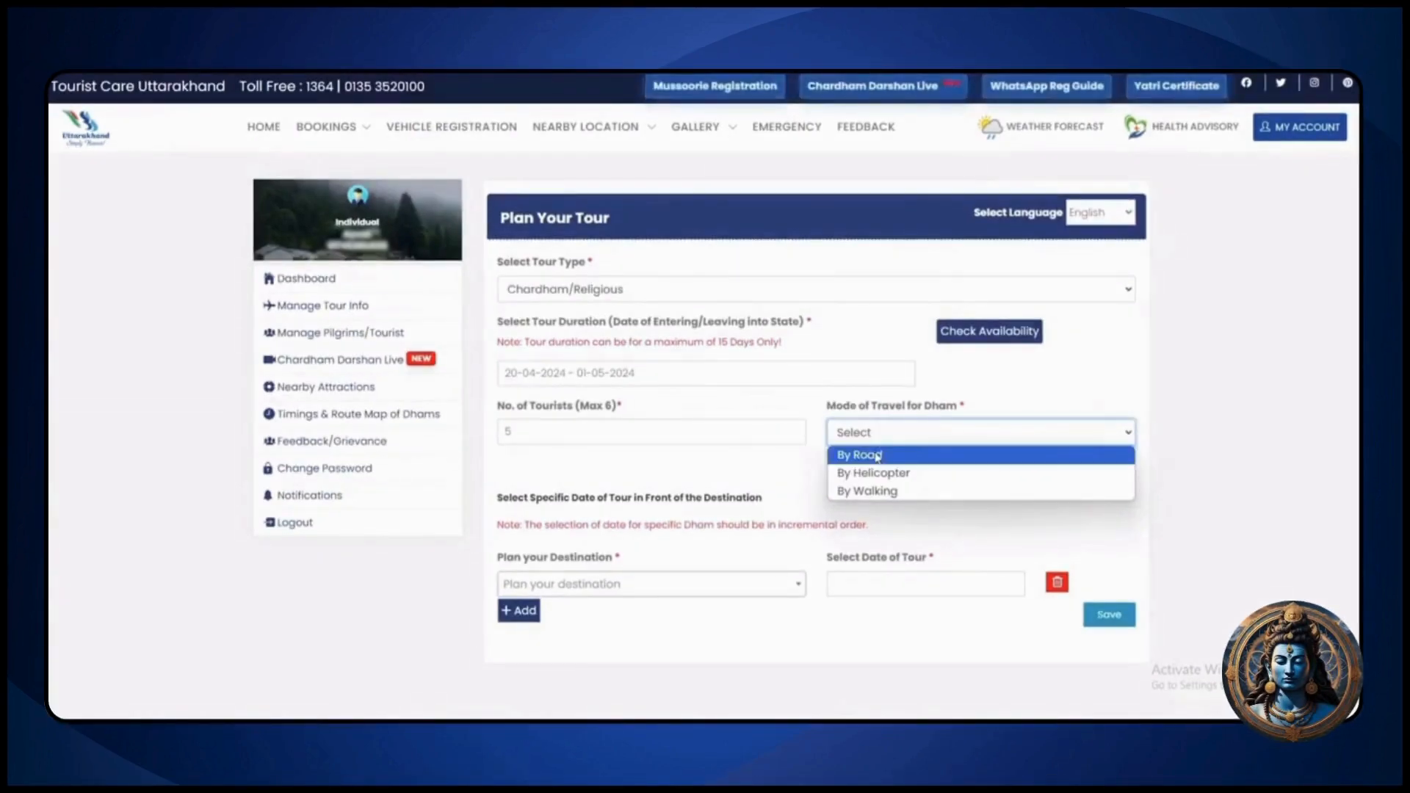
# Choose By Road travel and schedule Yamunotri as the first destination on 20-04-2024.
pyautogui.click(872, 460)
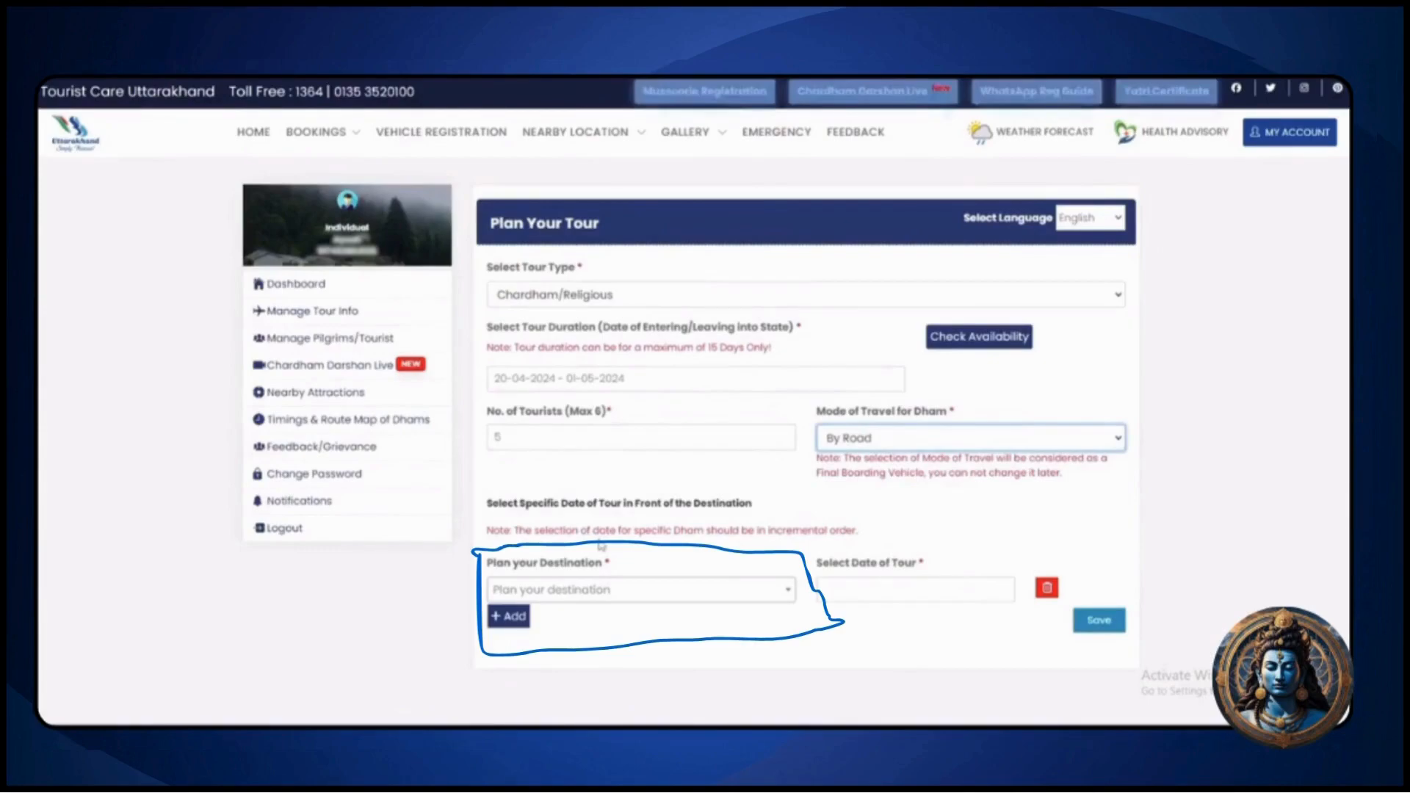
pyautogui.click(595, 590)
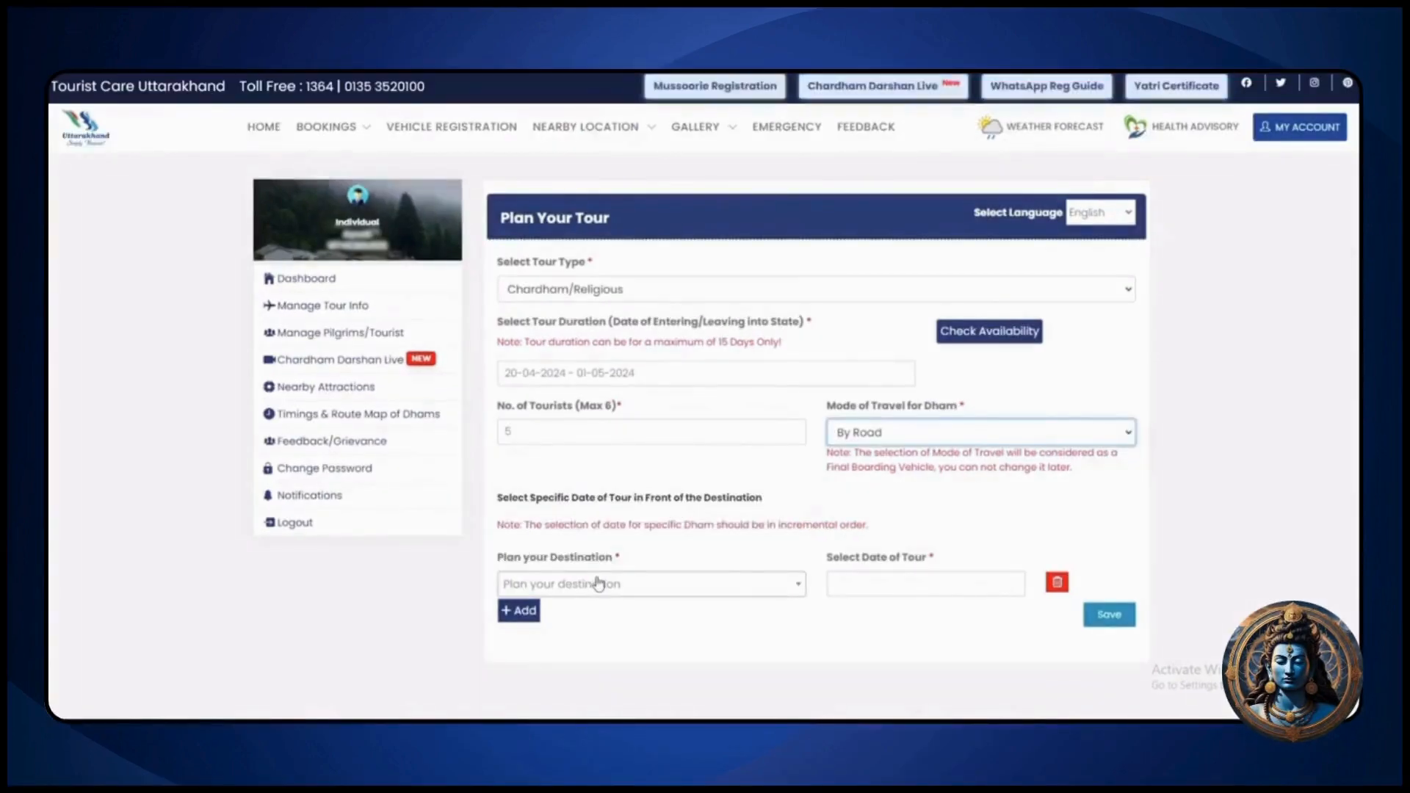
pyautogui.click(599, 584)
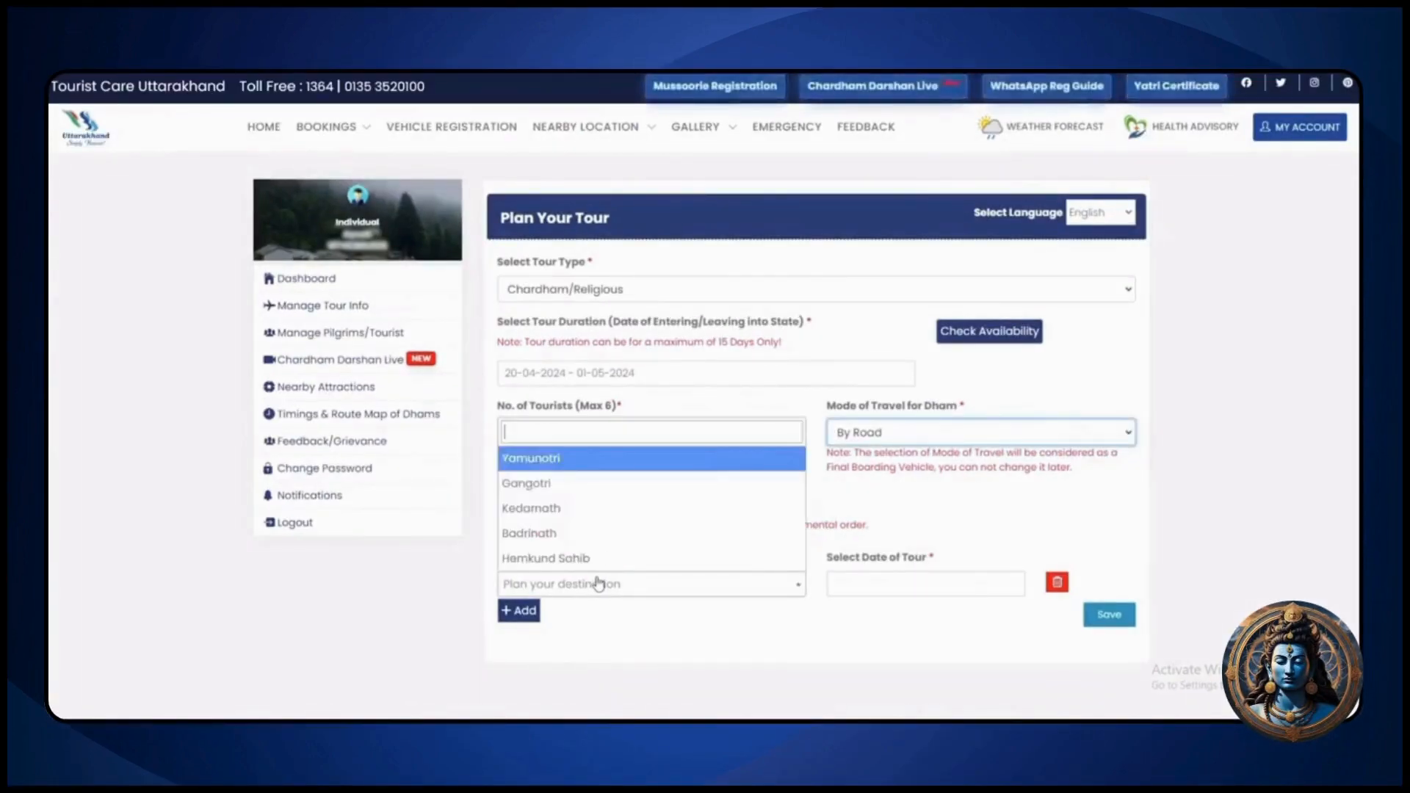
pyautogui.click(572, 462)
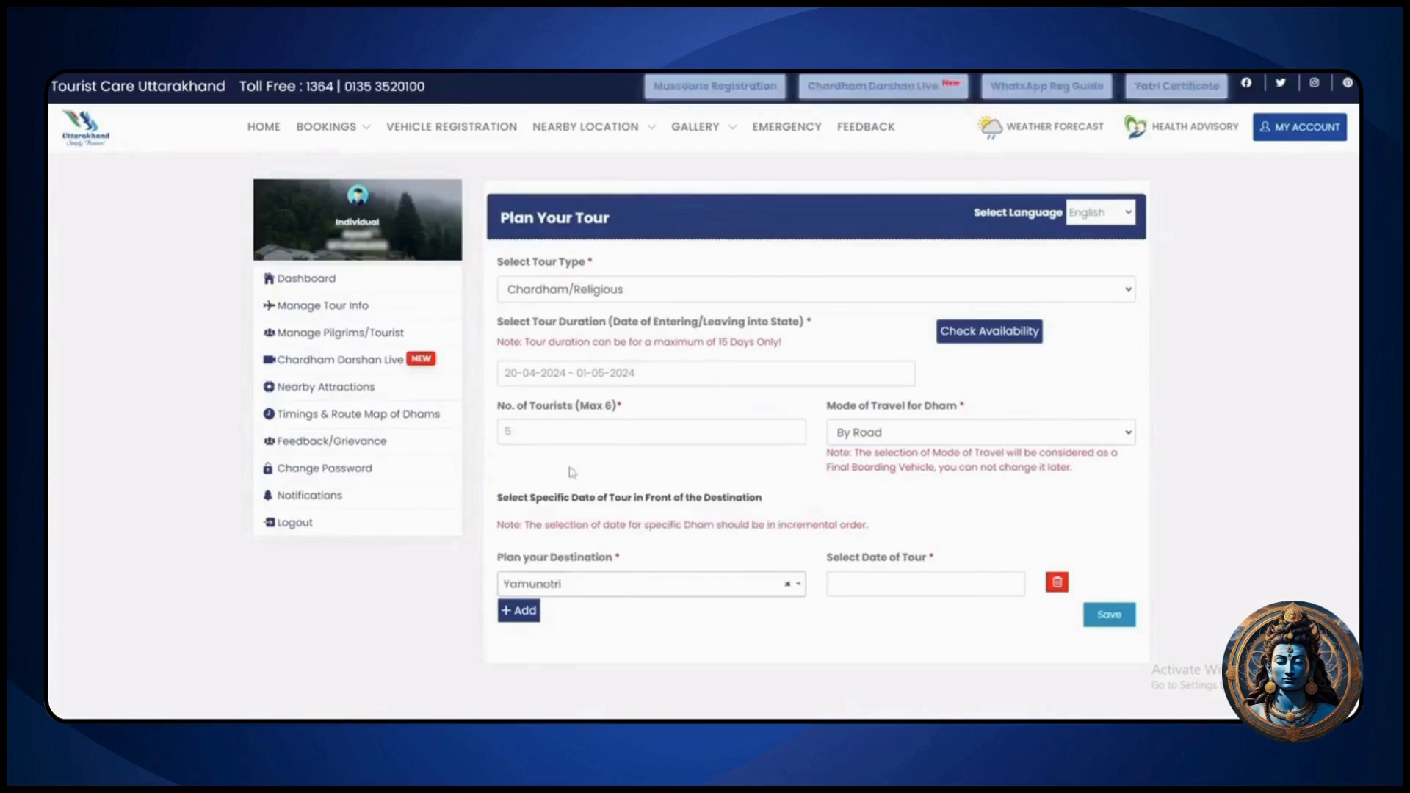
pyautogui.click(841, 584)
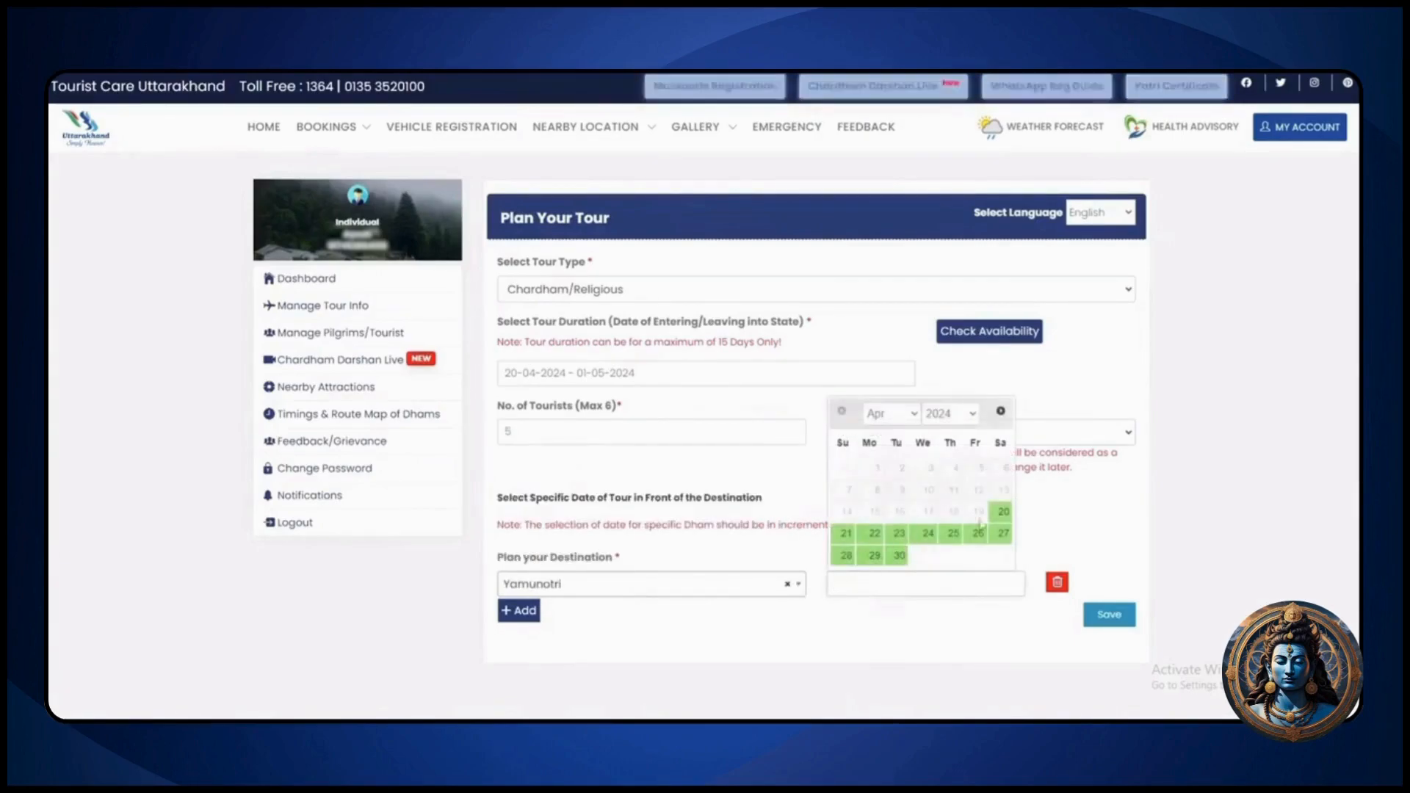
pyautogui.click(1004, 513)
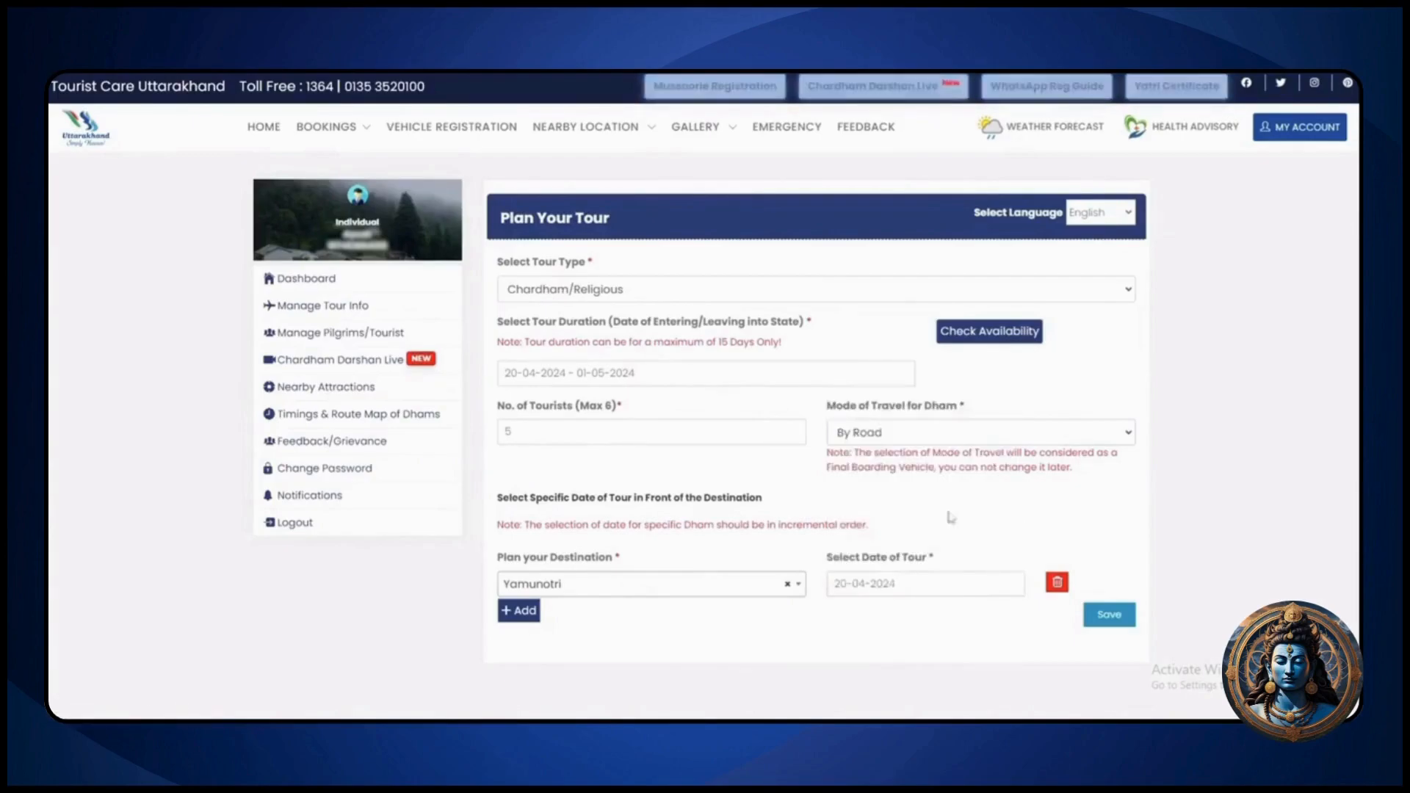
# Add Gangotri as the second destination on 21-04-2024.
pyautogui.click(532, 612)
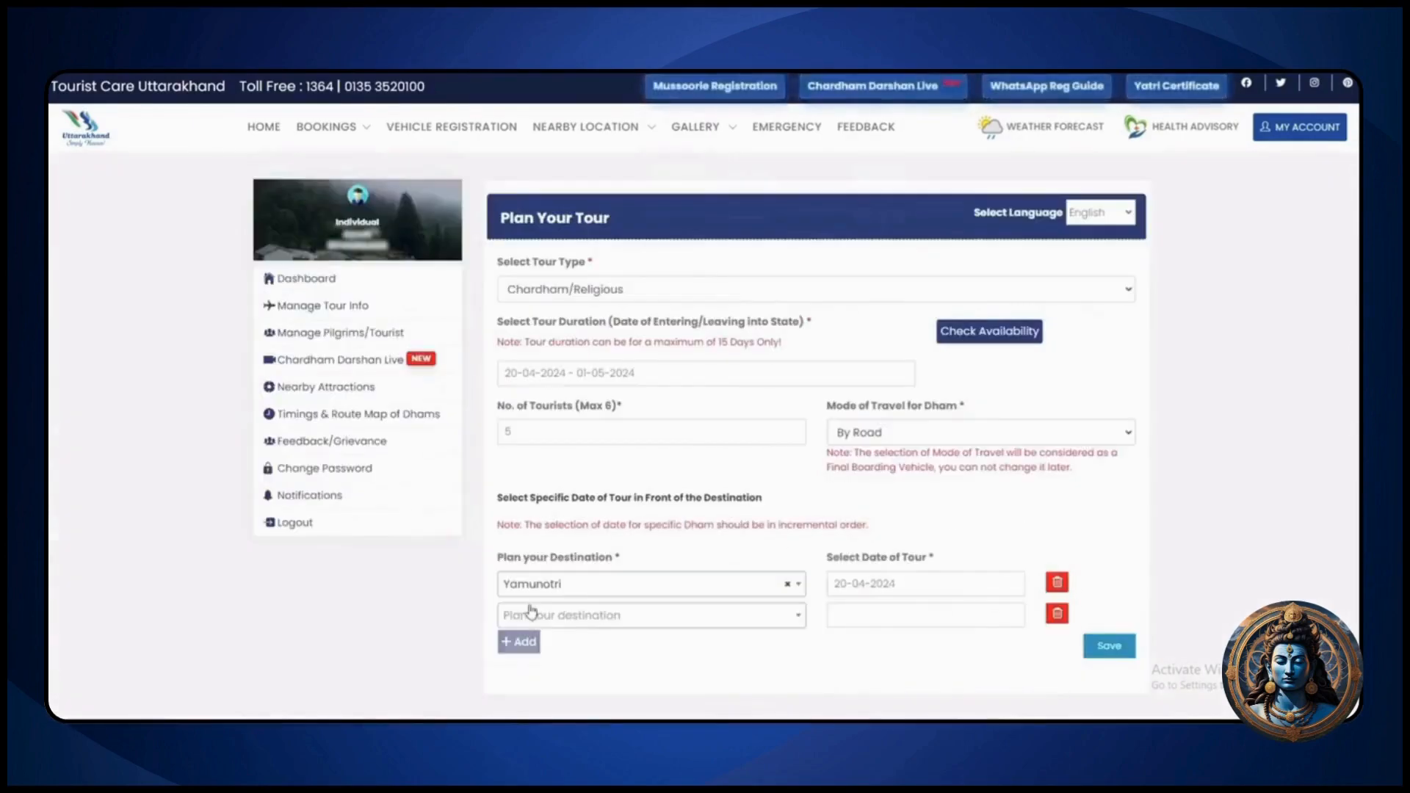
pyautogui.click(572, 617)
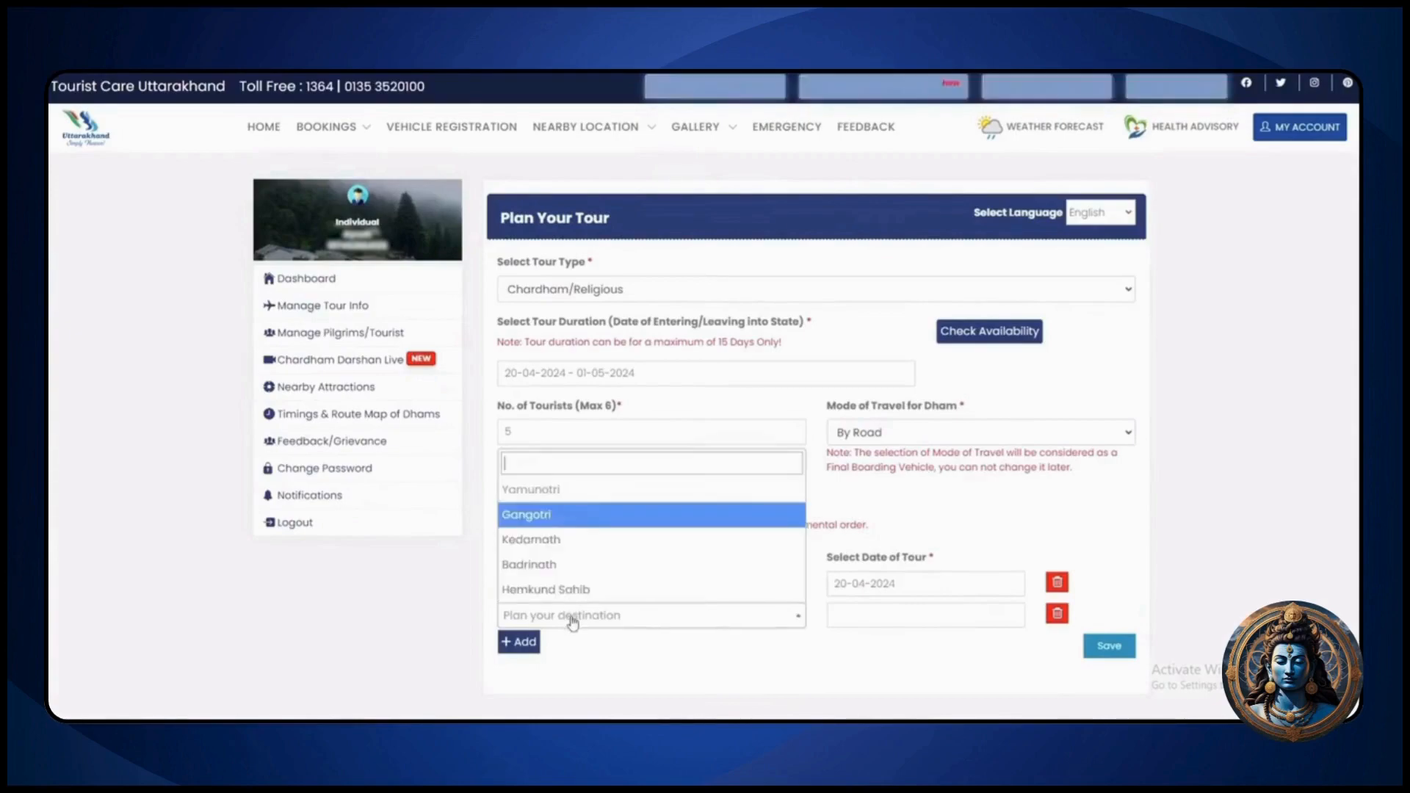
pyautogui.click(563, 517)
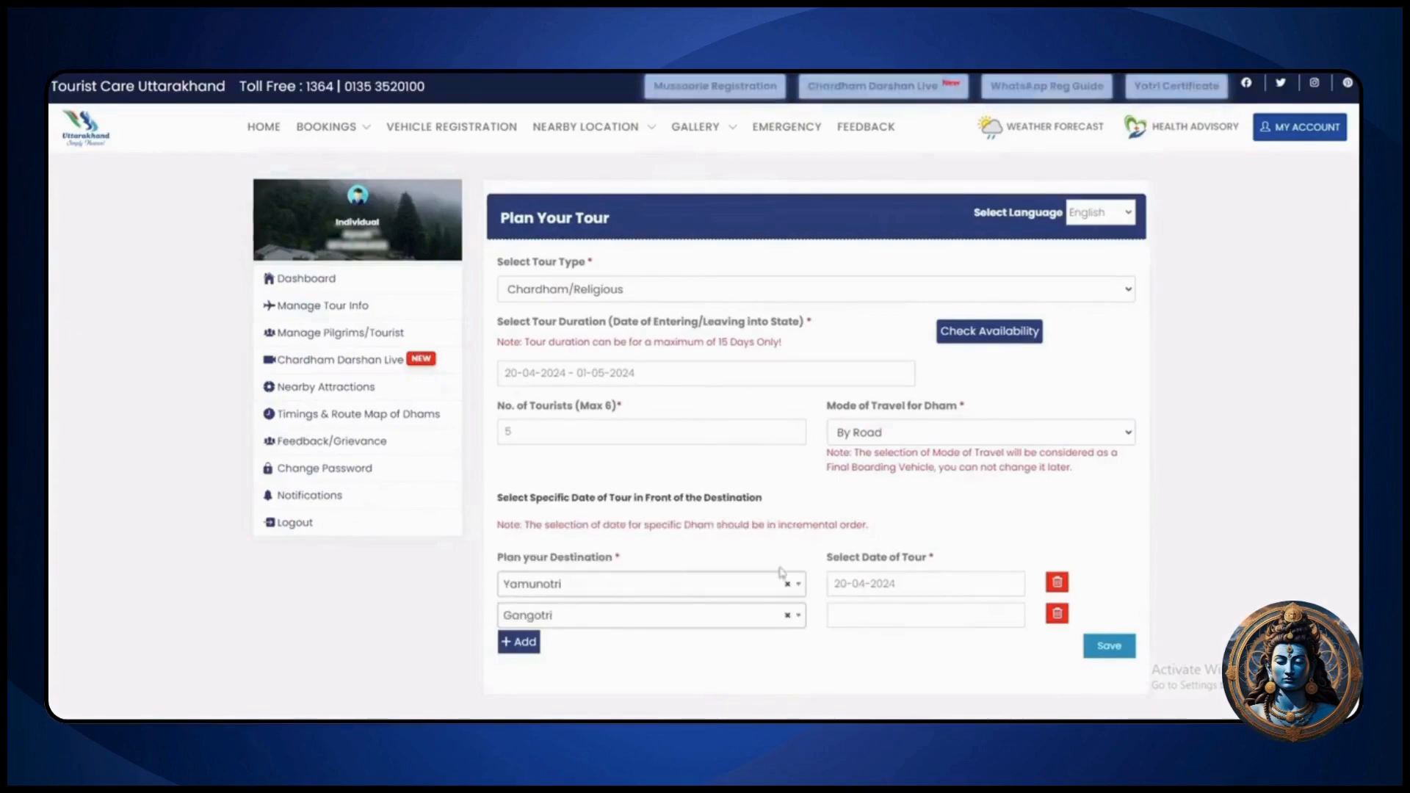
pyautogui.click(875, 612)
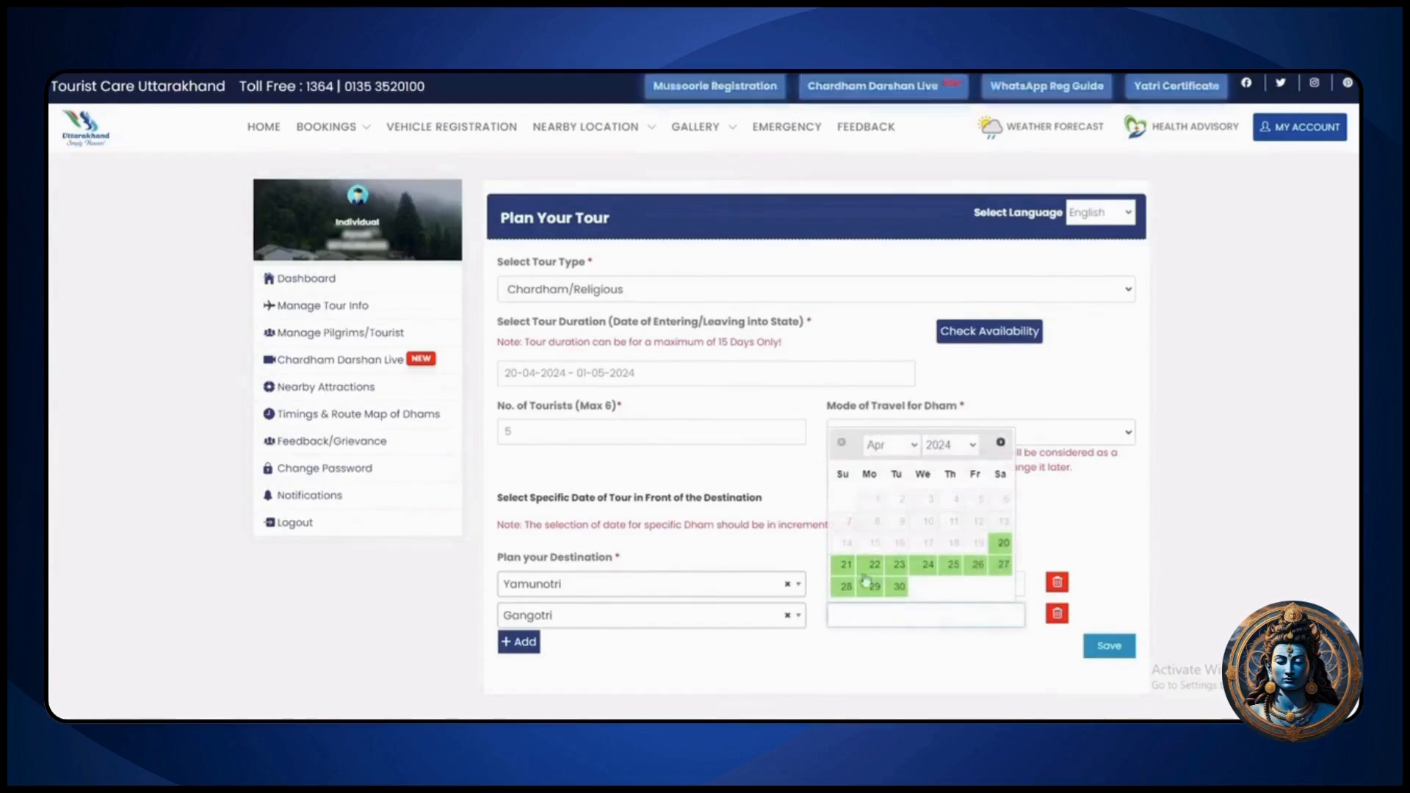
pyautogui.click(847, 565)
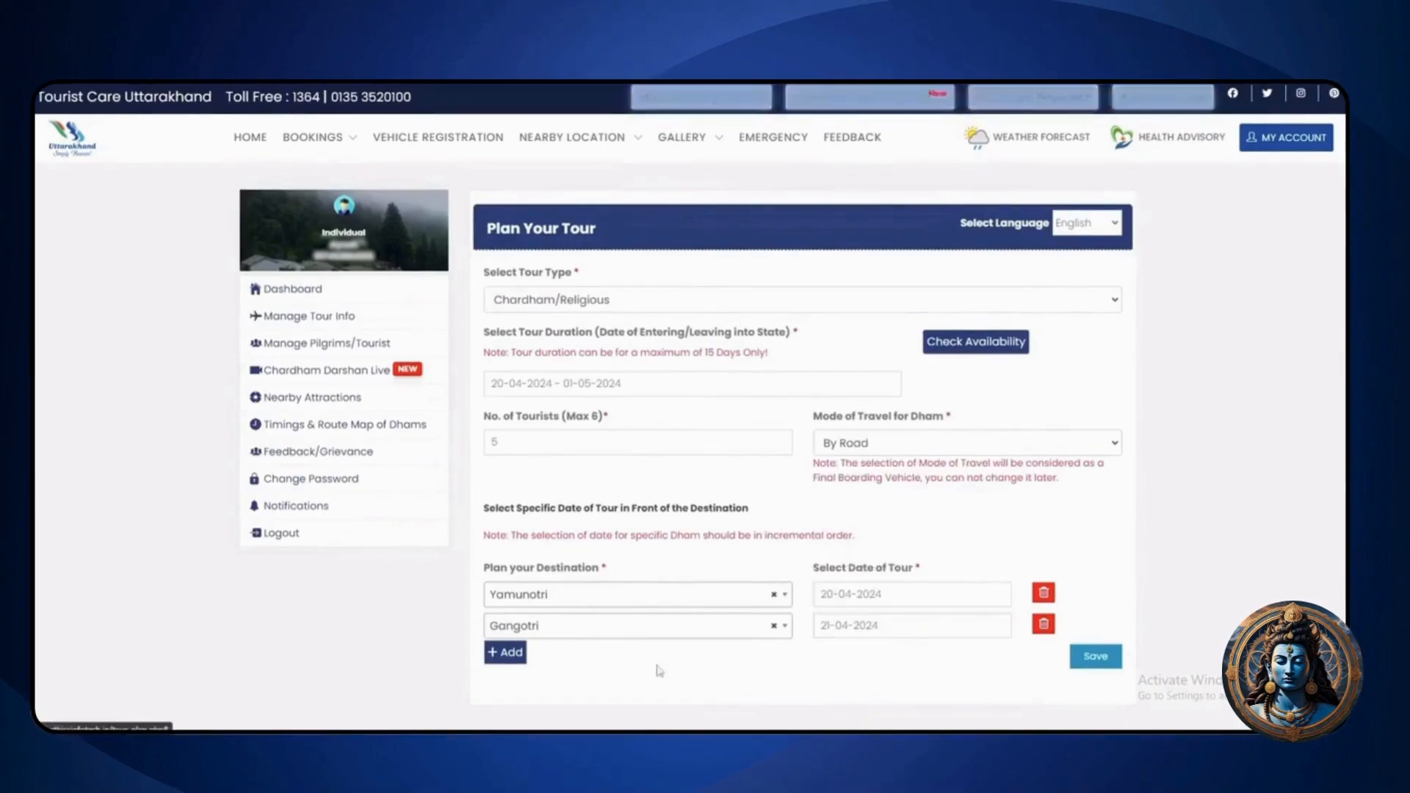
# Add Kedarnath third, moving its date from 22-04 to 23-04-2024 for the two-day rule.
pyautogui.click(505, 654)
pyautogui.click(534, 656)
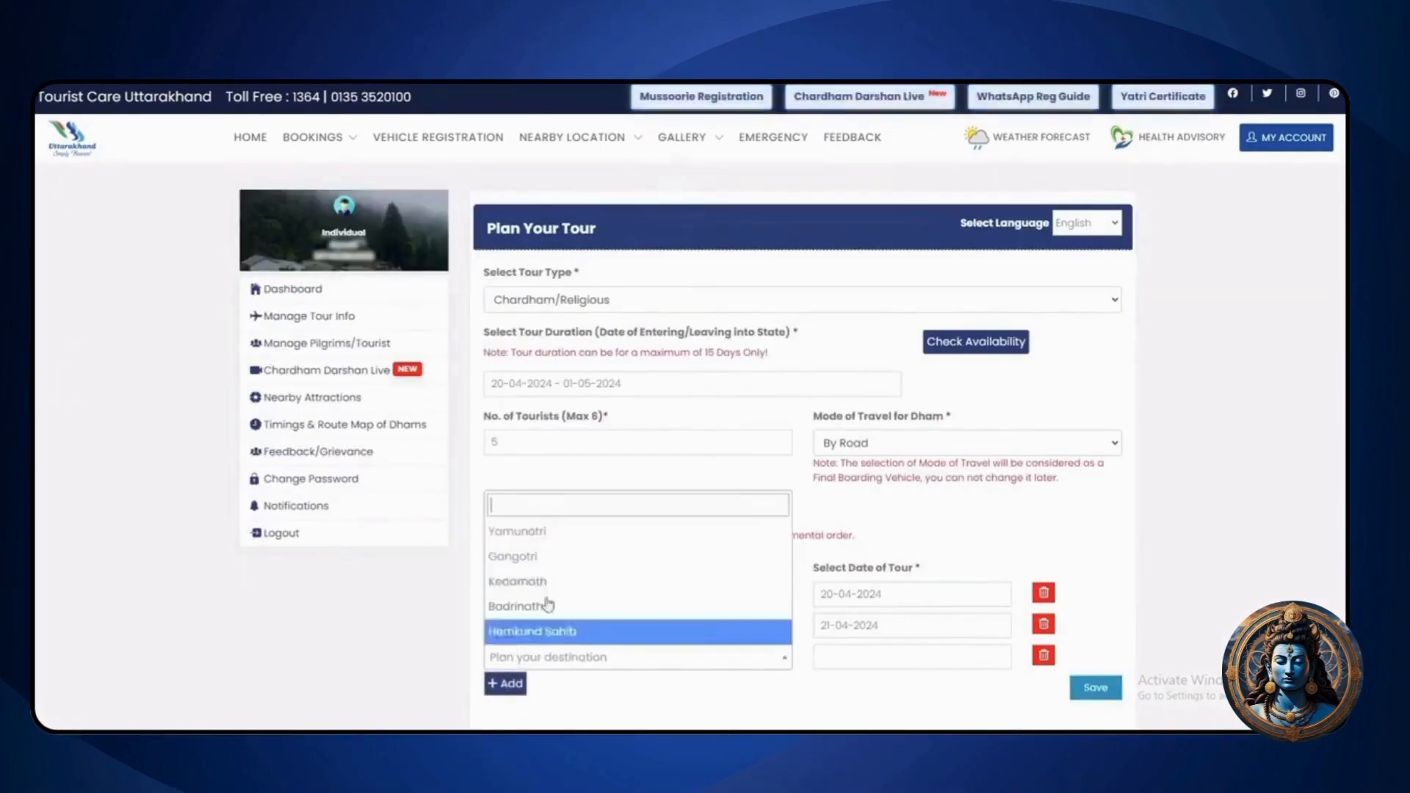
pyautogui.click(547, 581)
pyautogui.click(865, 658)
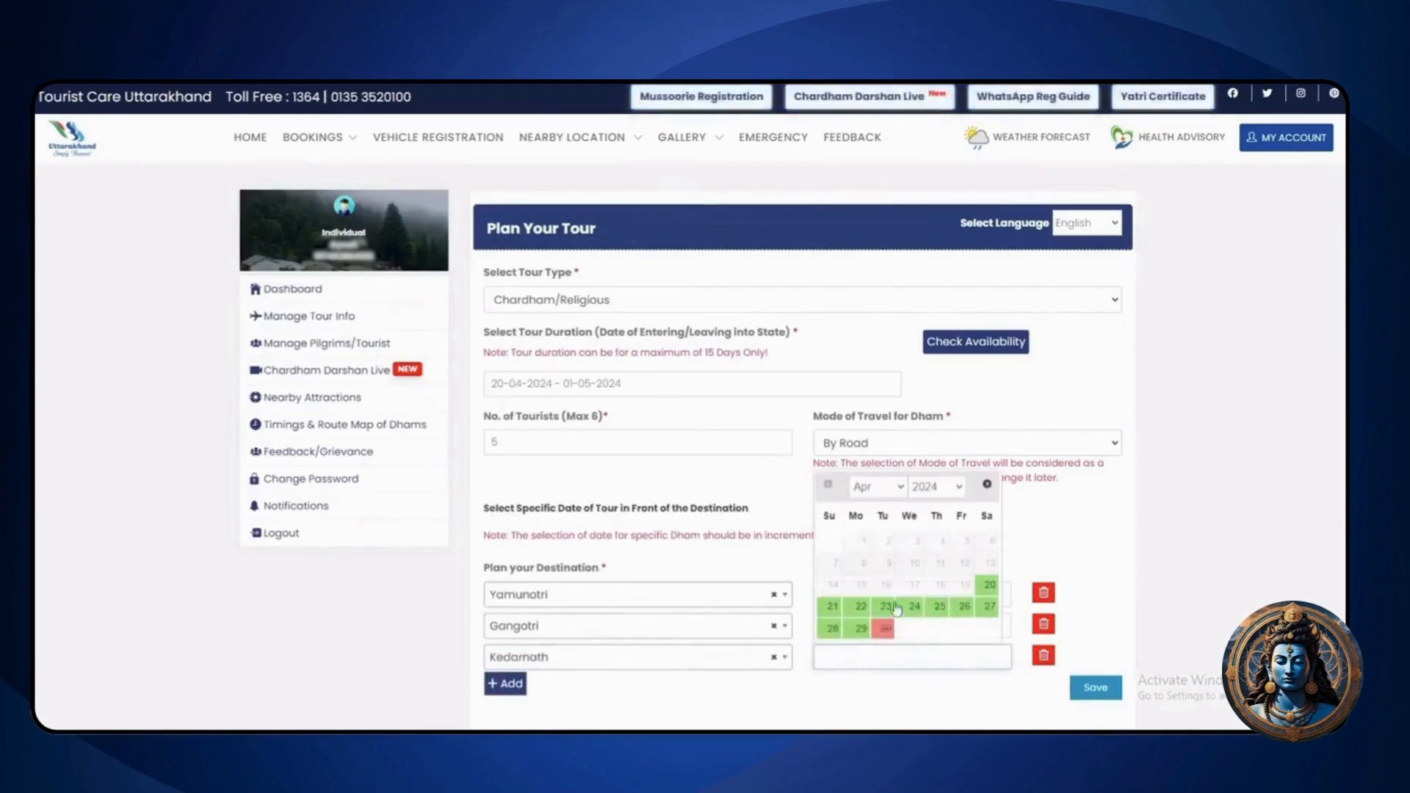
pyautogui.click(860, 607)
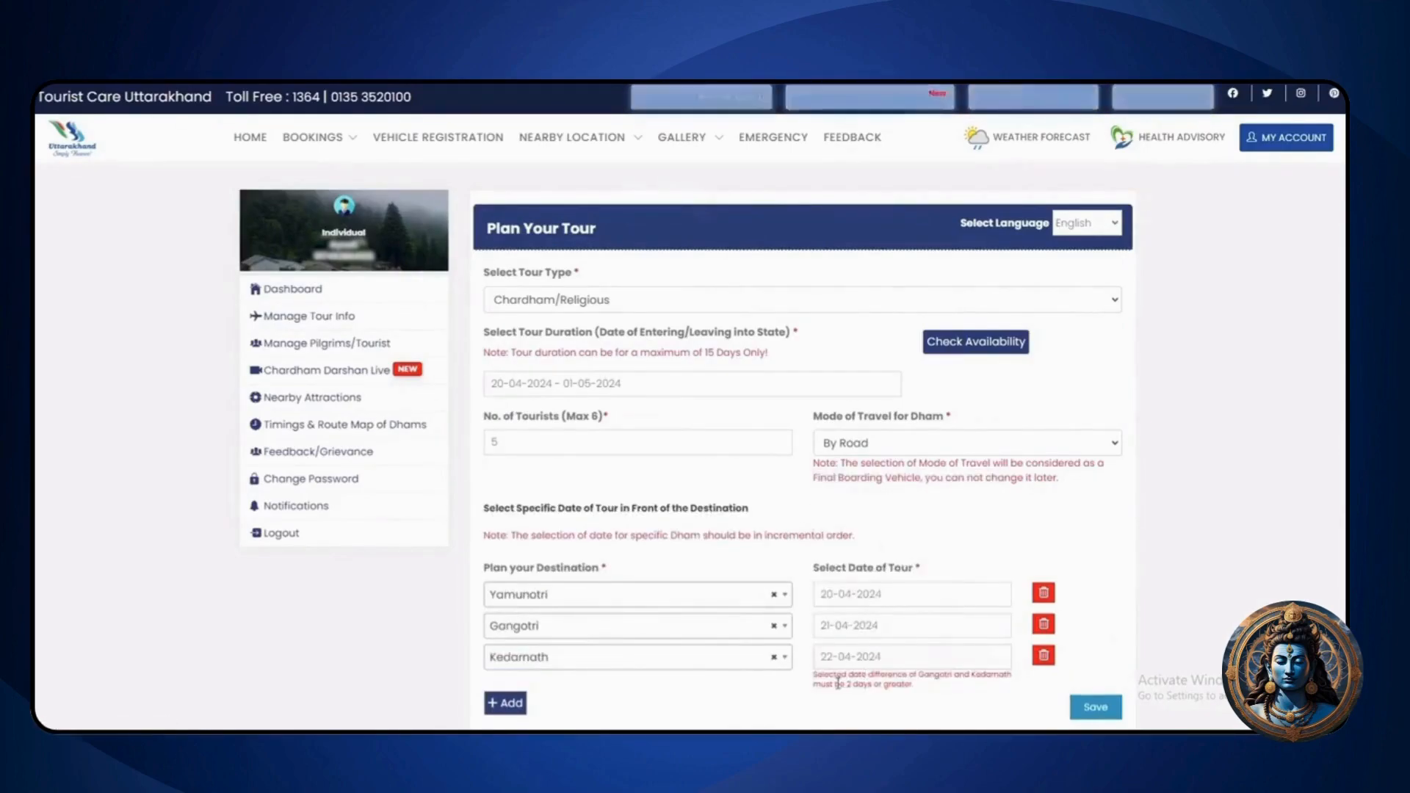
pyautogui.scroll(-2, 845, 625)
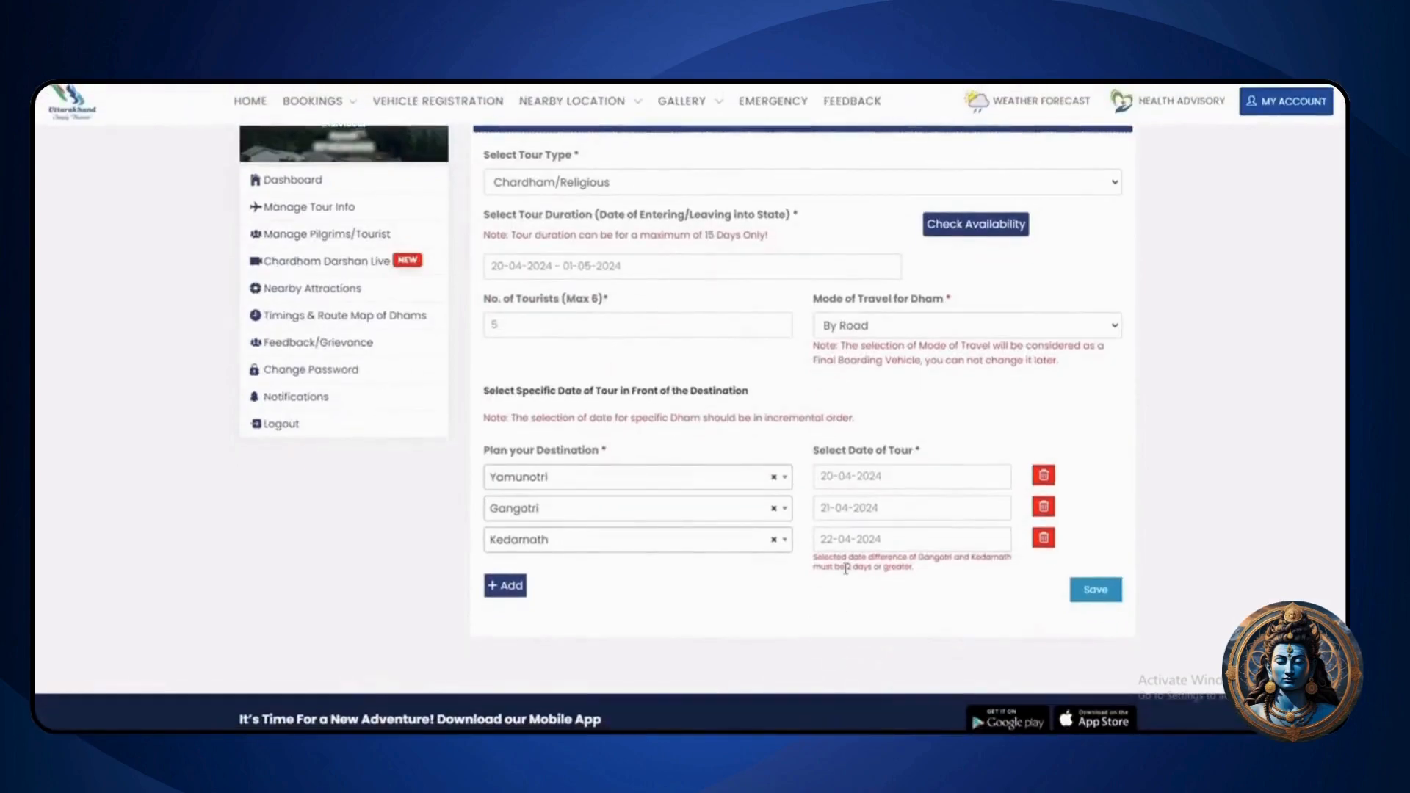
pyautogui.moveTo(845, 567); pyautogui.dragTo(914, 568)
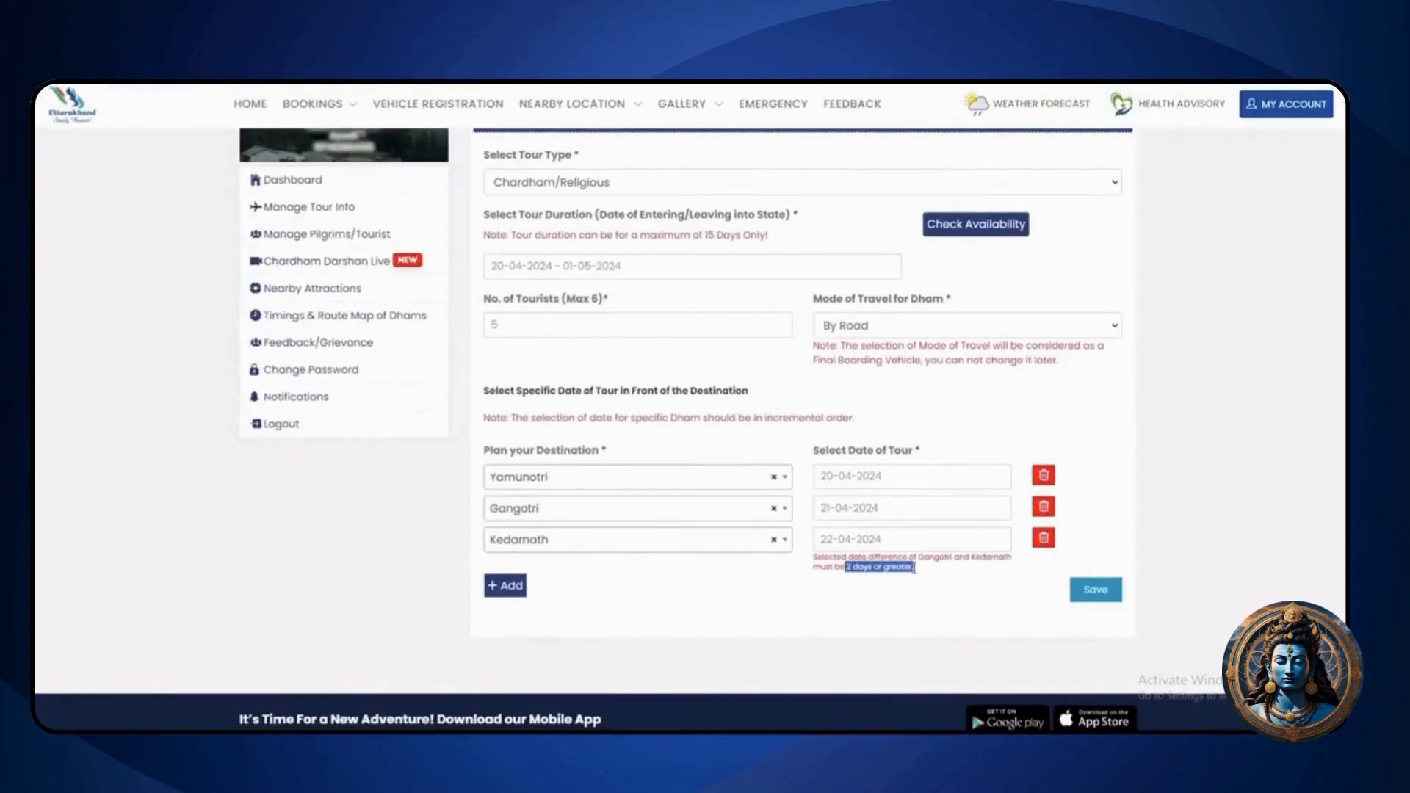
pyautogui.click(864, 540)
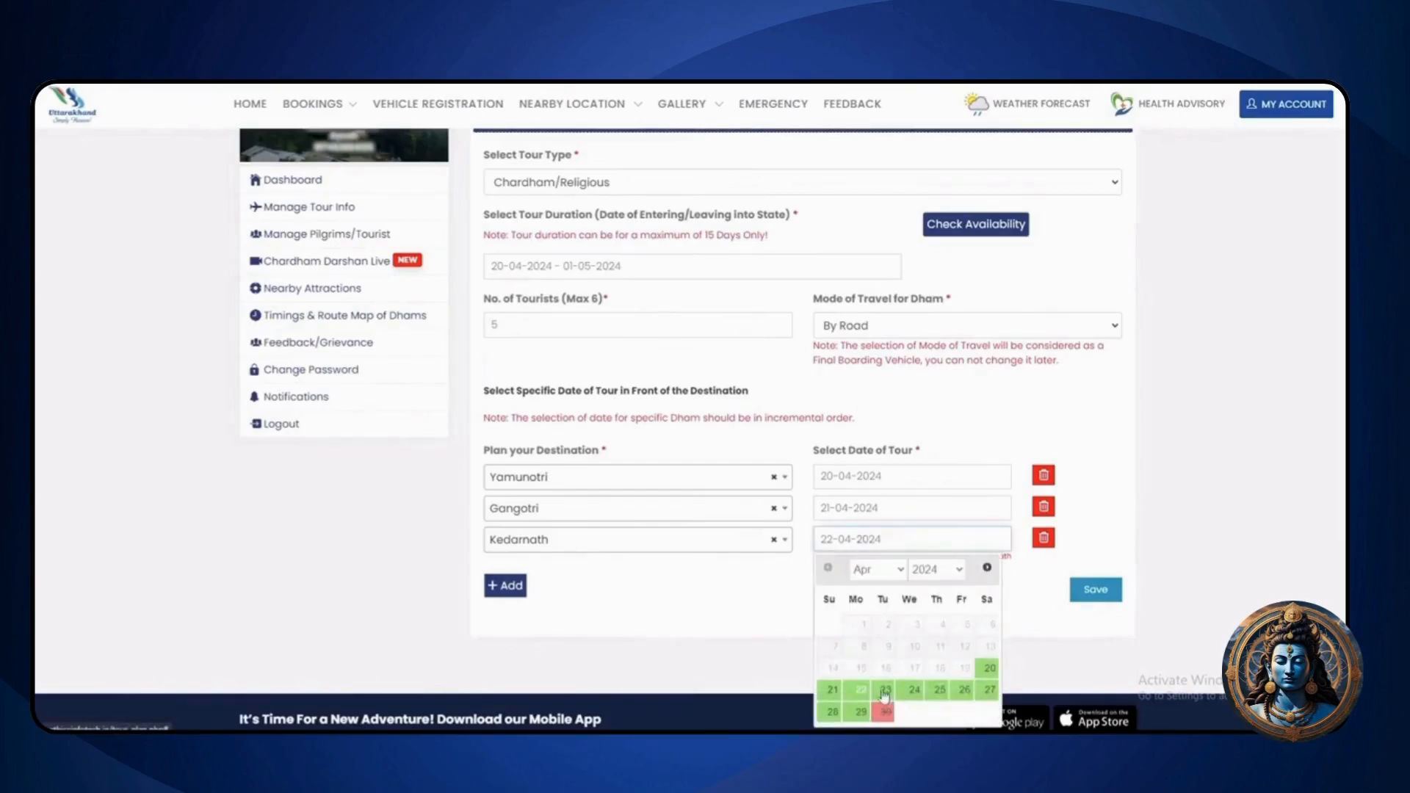
pyautogui.click(885, 694)
# Add Badrinath as the fourth destination, correcting its date from 24-04 to 25-04-2024.
pyautogui.click(506, 566)
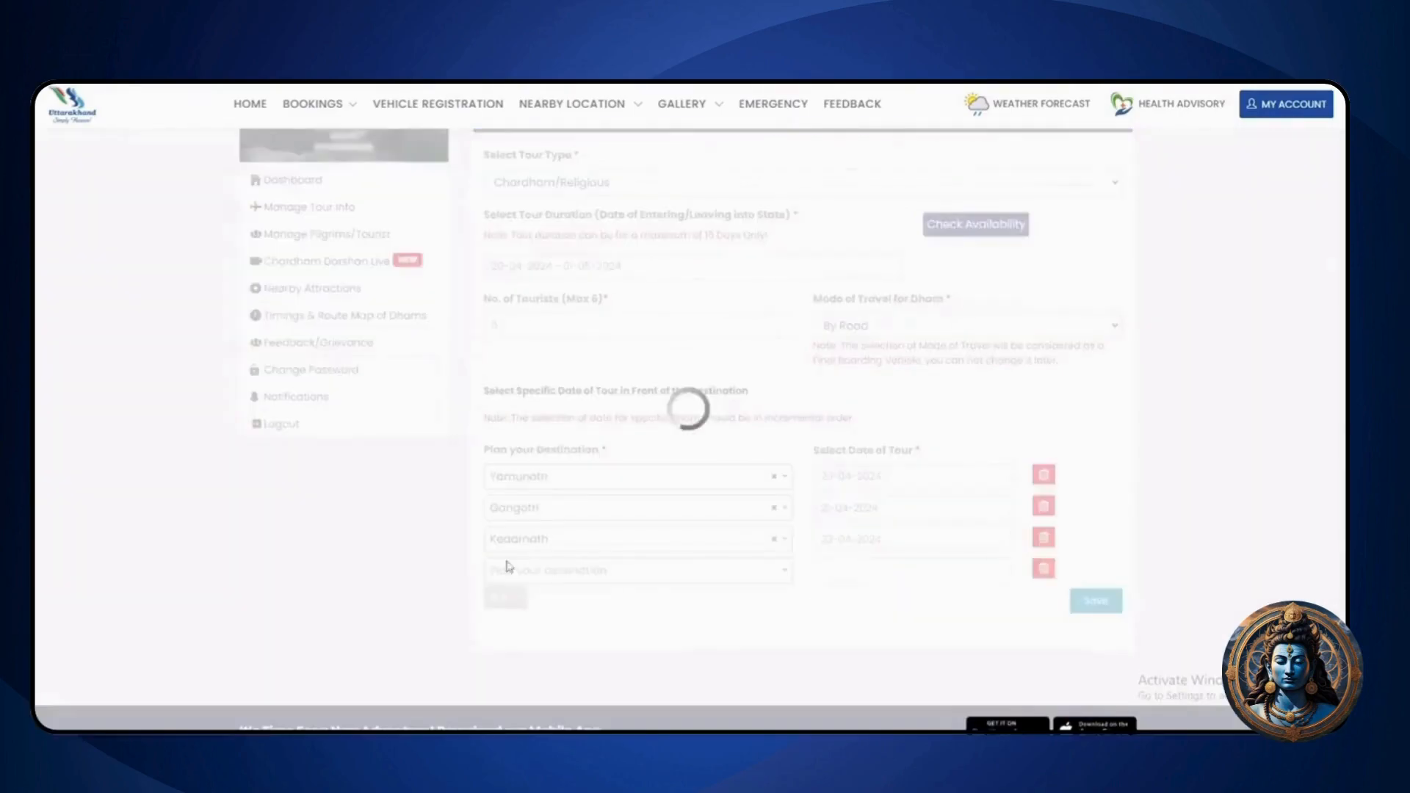
pyautogui.click(547, 573)
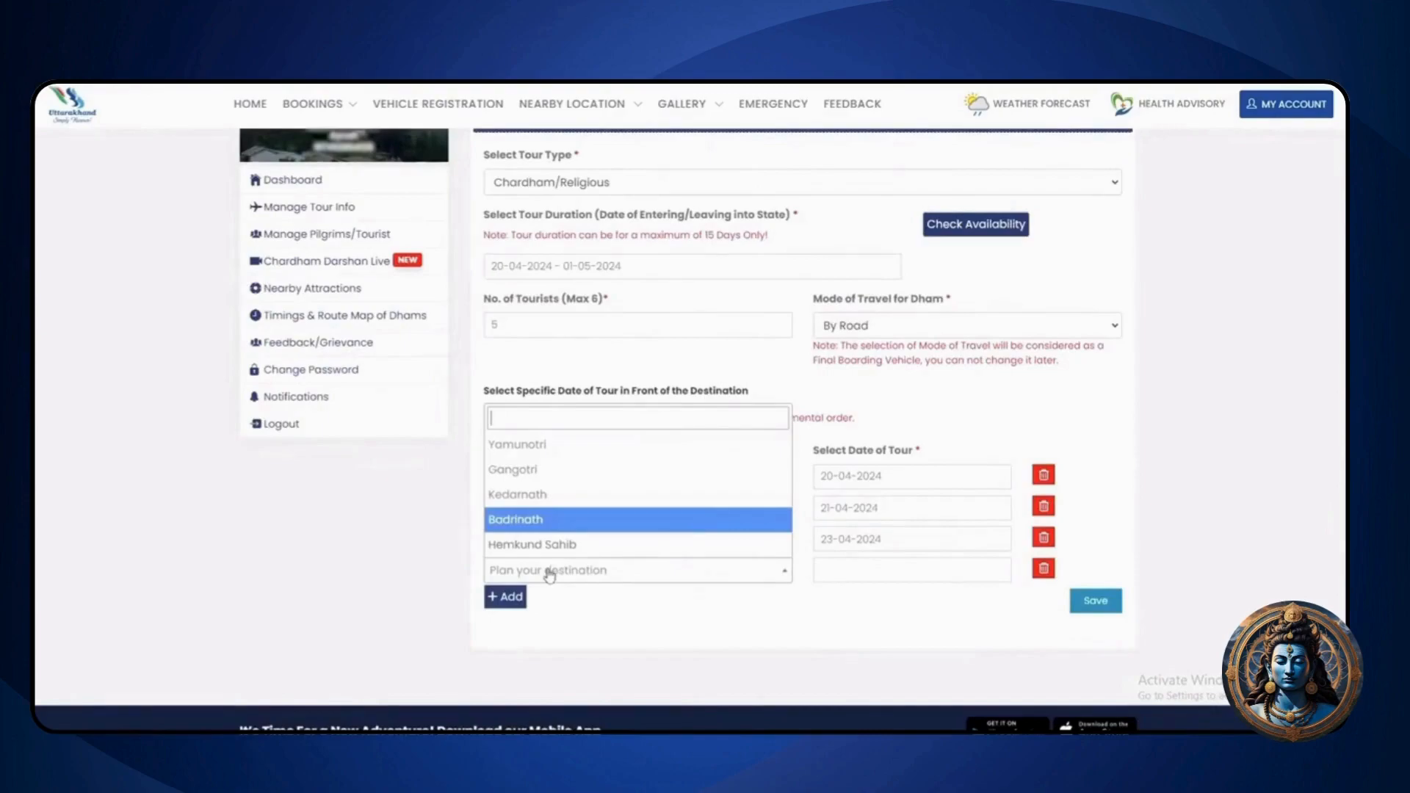
pyautogui.click(537, 524)
pyautogui.click(855, 572)
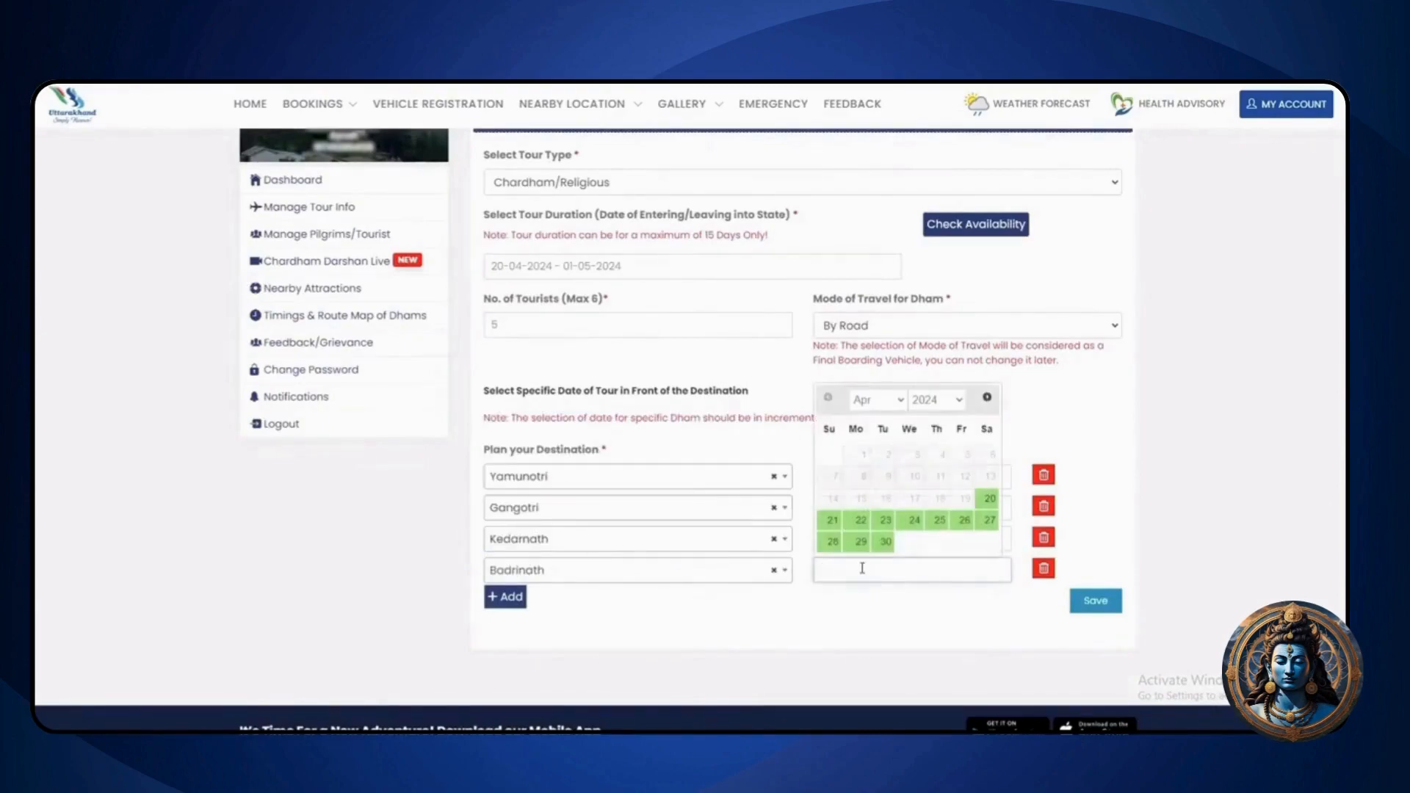
pyautogui.click(914, 520)
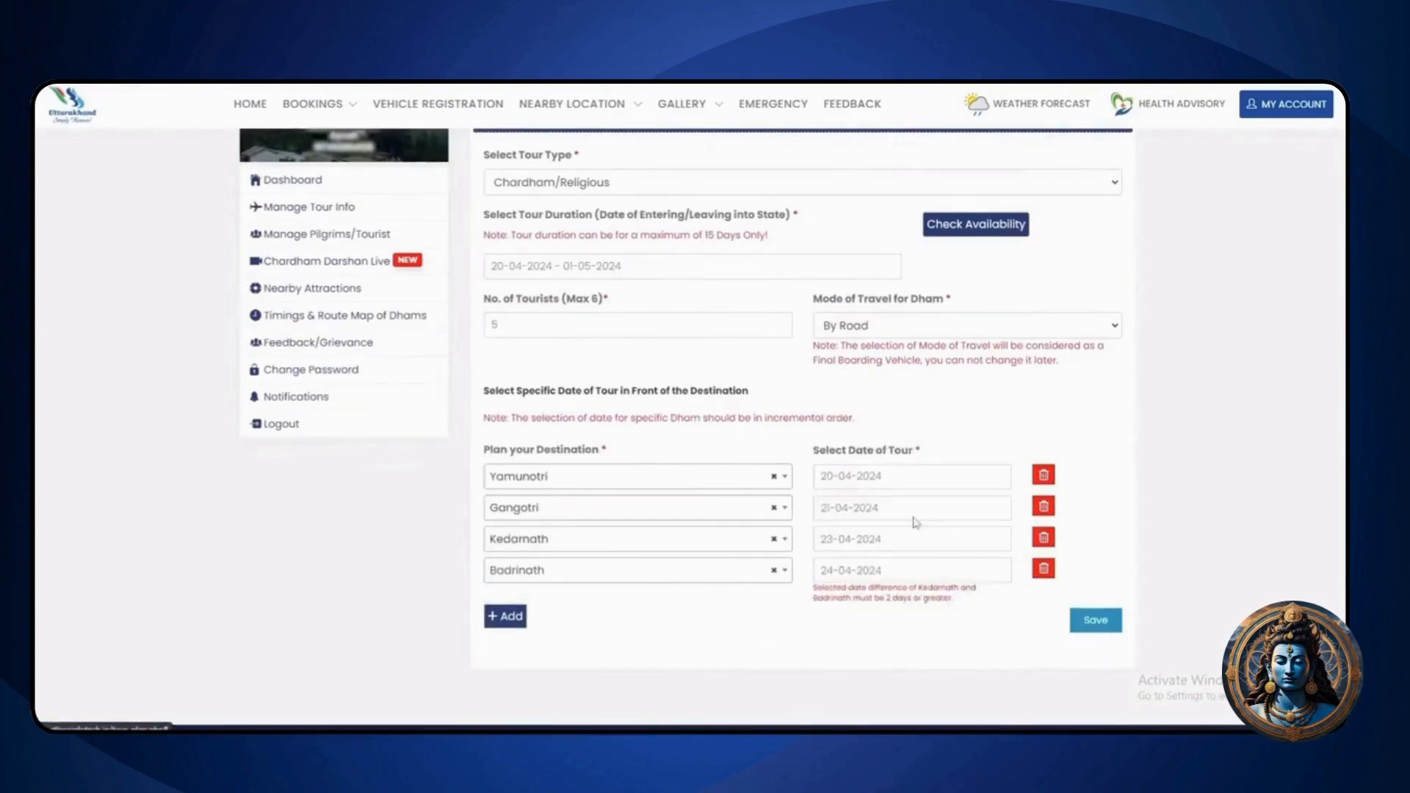
pyautogui.moveTo(886, 599); pyautogui.dragTo(968, 598)
pyautogui.click(913, 571)
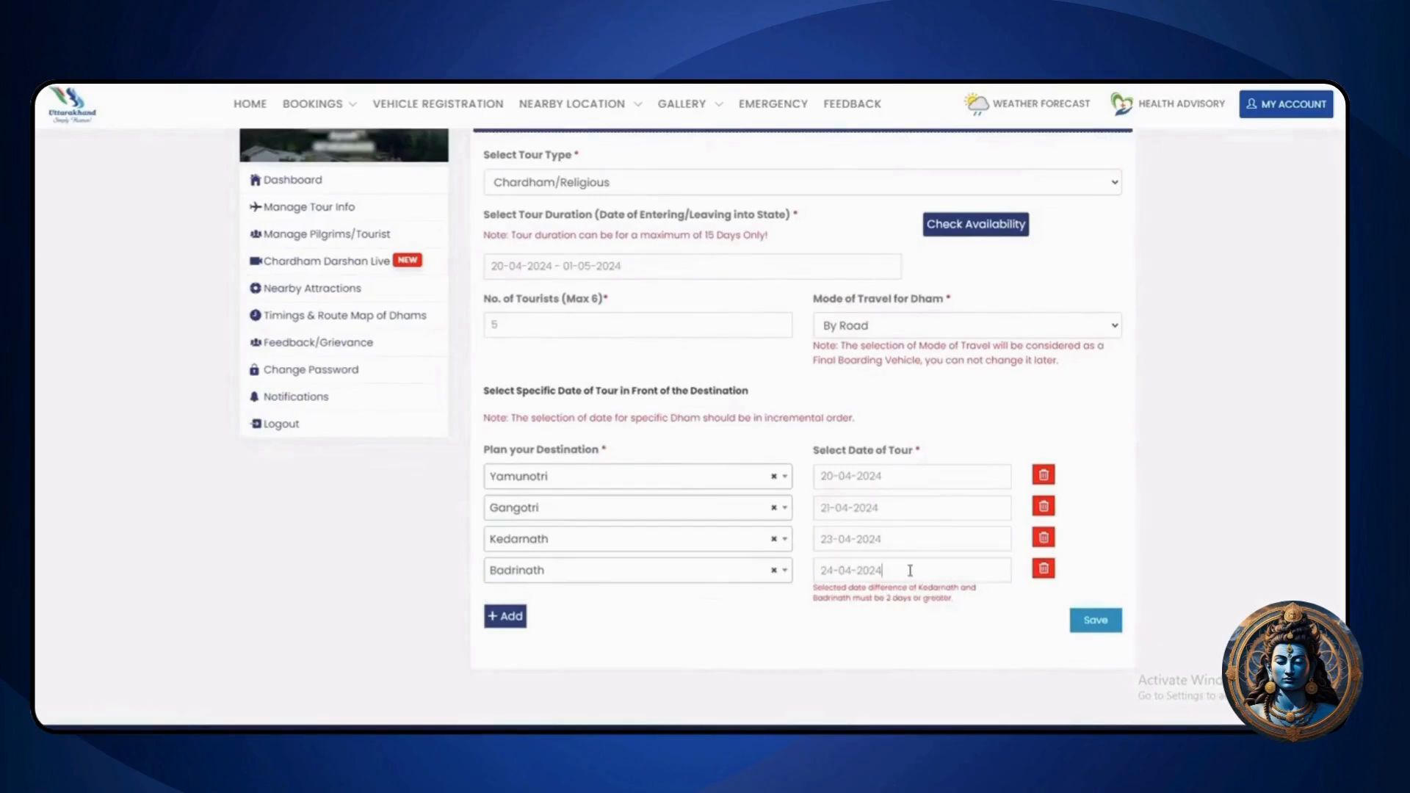
pyautogui.click(939, 520)
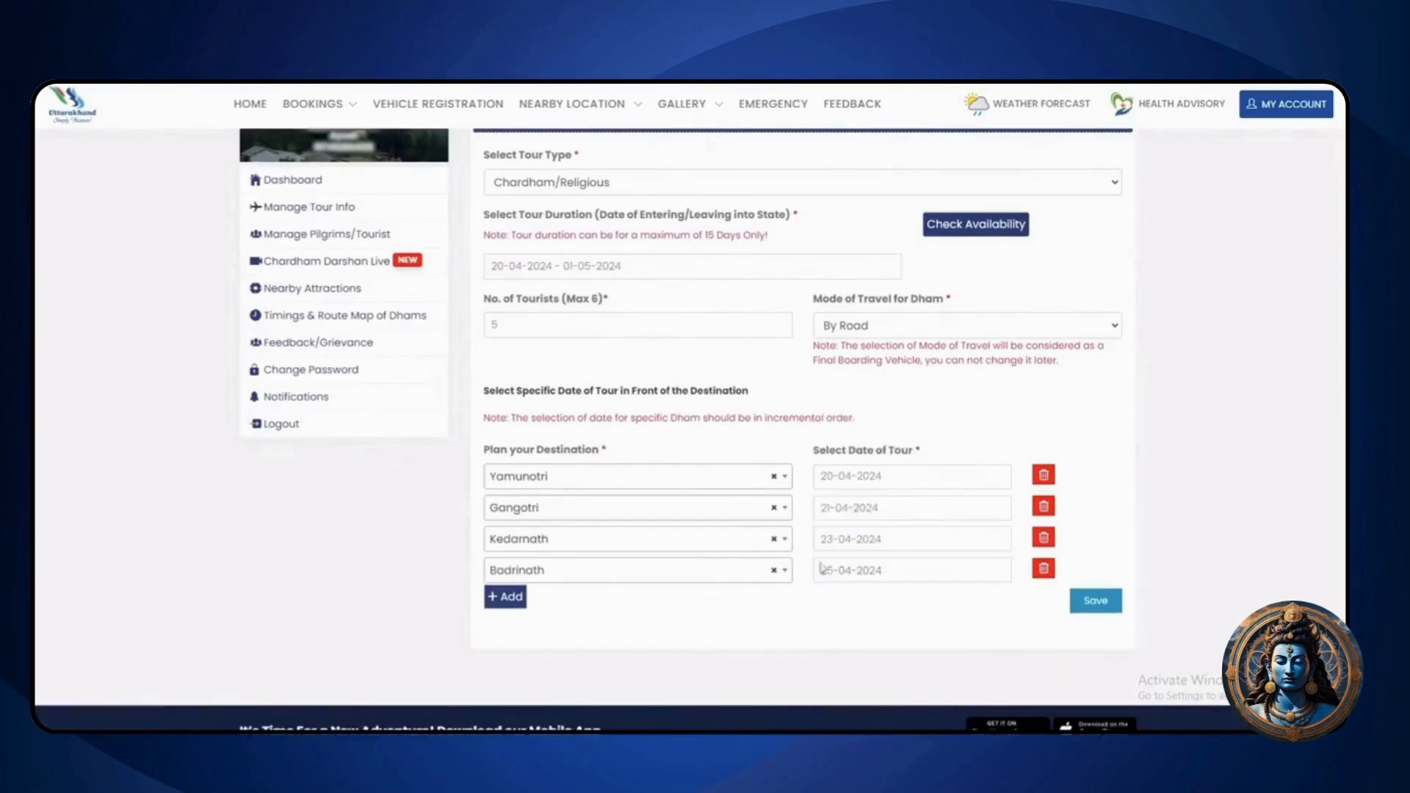
# Add Hemkund Sahib fifth, changing its date from 26-04 to 27-04-2024, and save the tour.
pyautogui.click(514, 608)
pyautogui.click(543, 603)
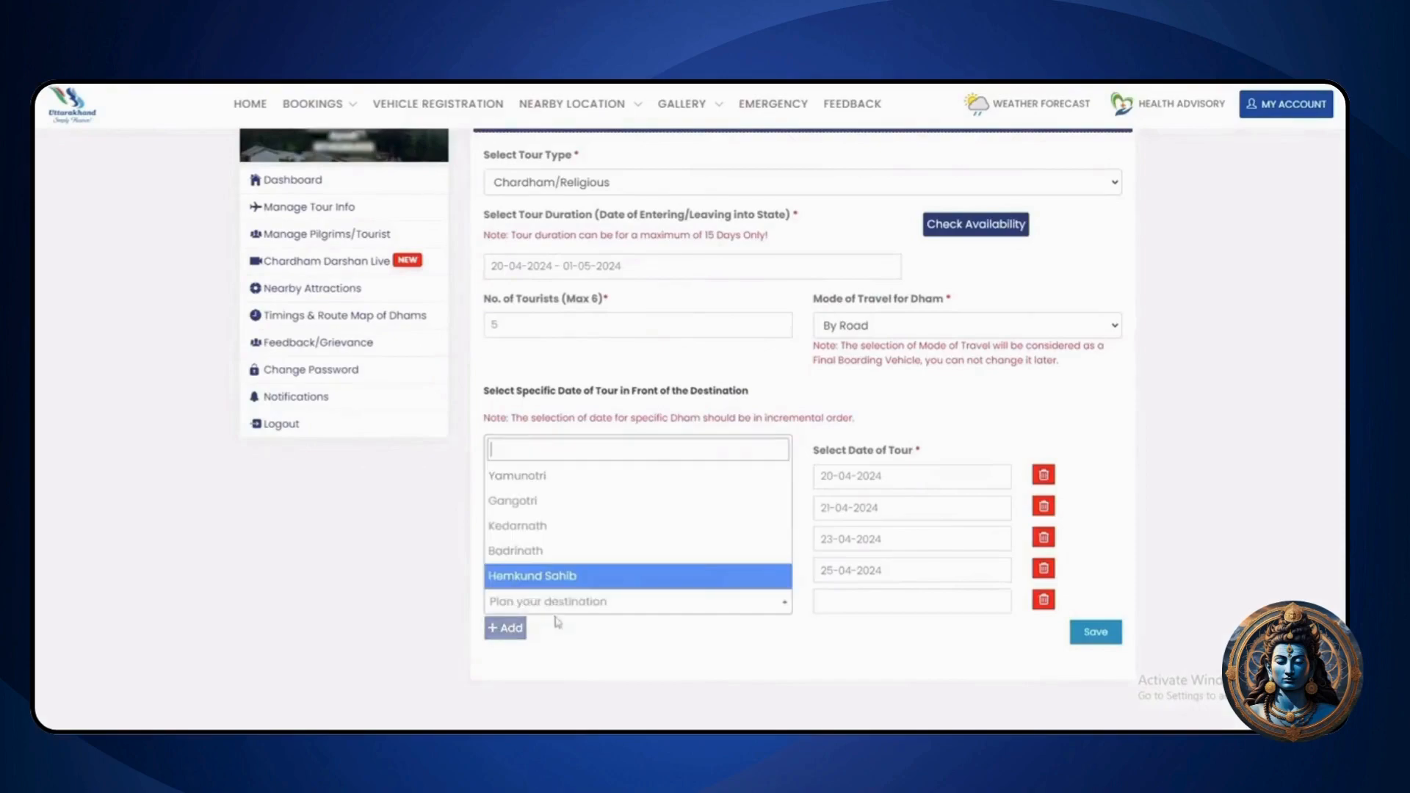
pyautogui.click(567, 578)
pyautogui.click(849, 601)
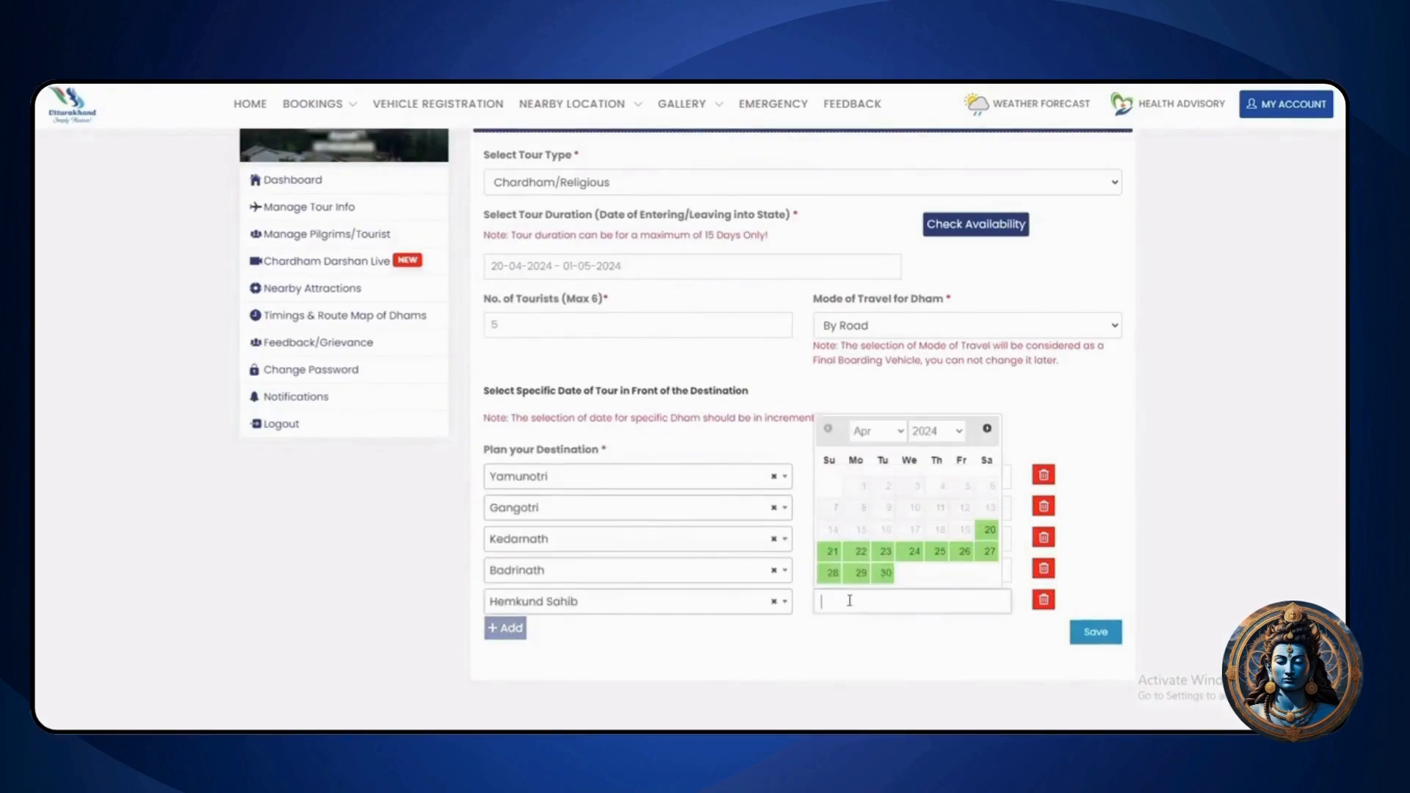
pyautogui.click(966, 552)
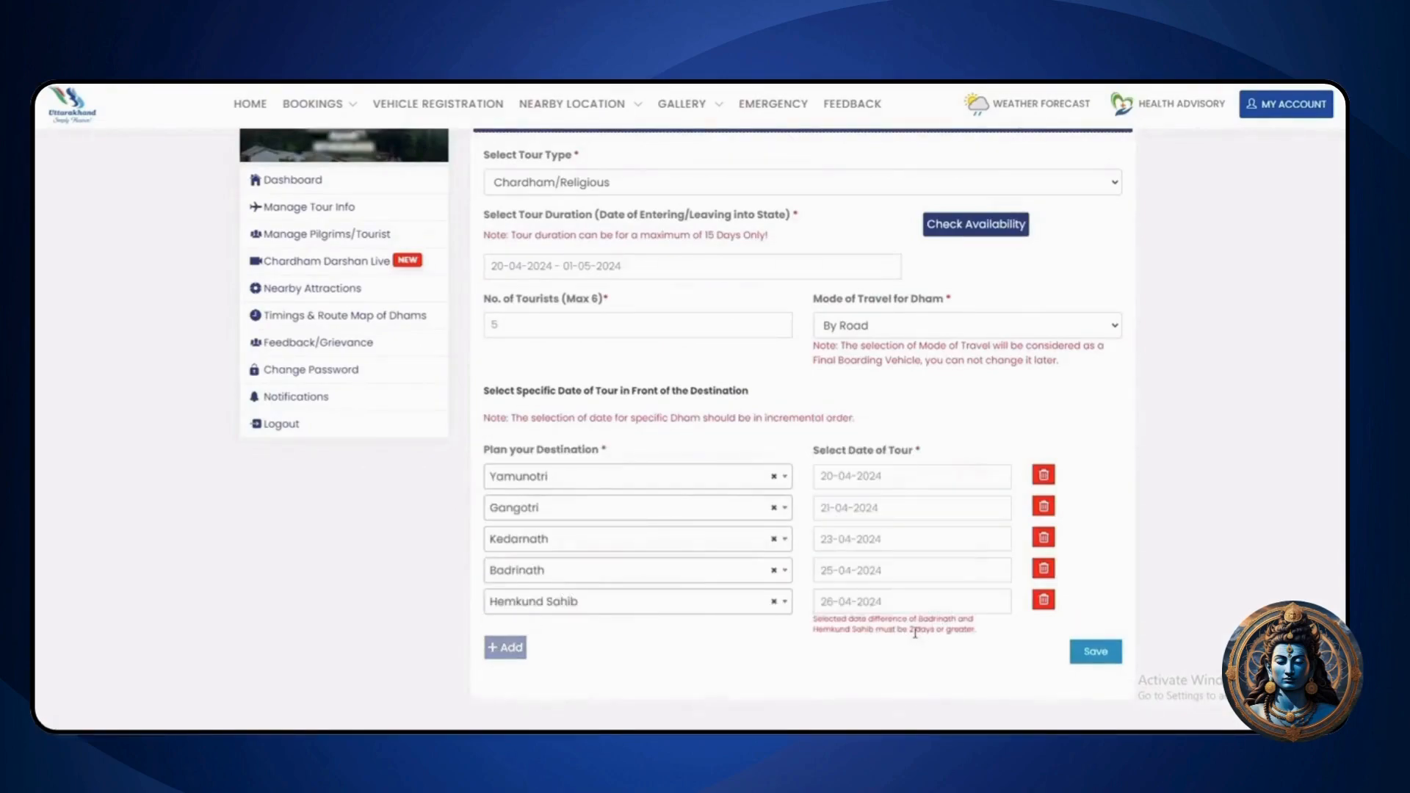
pyautogui.moveTo(908, 632); pyautogui.dragTo(979, 631)
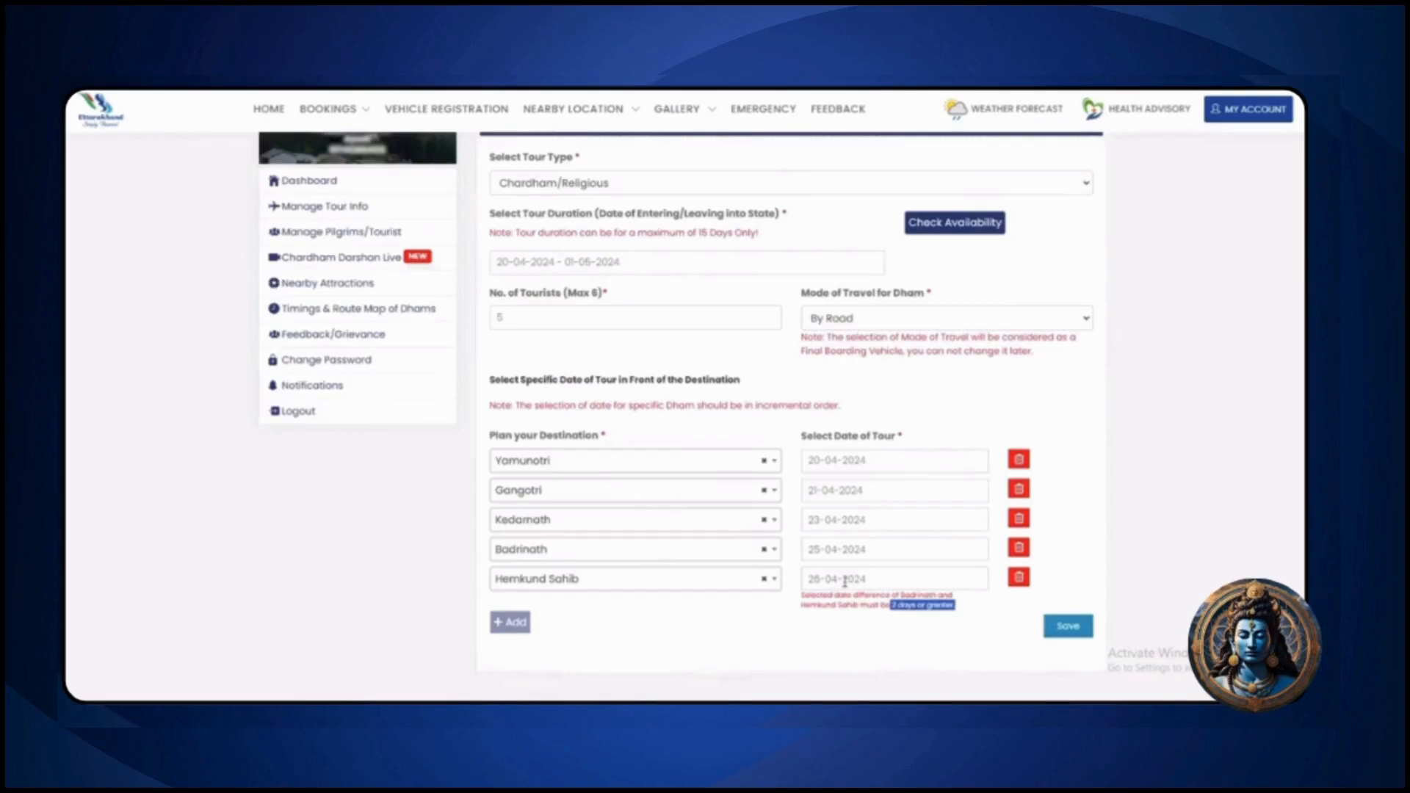
pyautogui.click(845, 583)
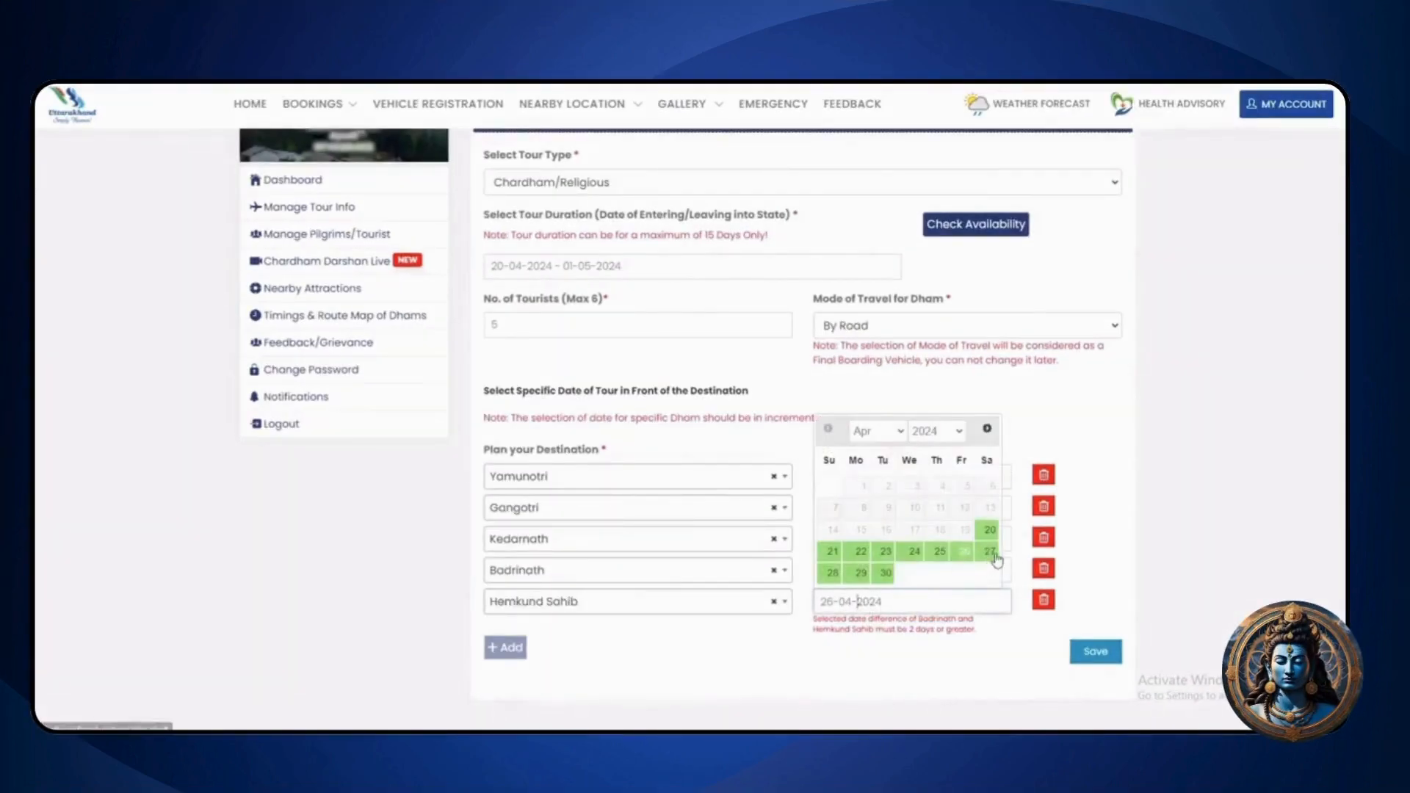
pyautogui.click(995, 559)
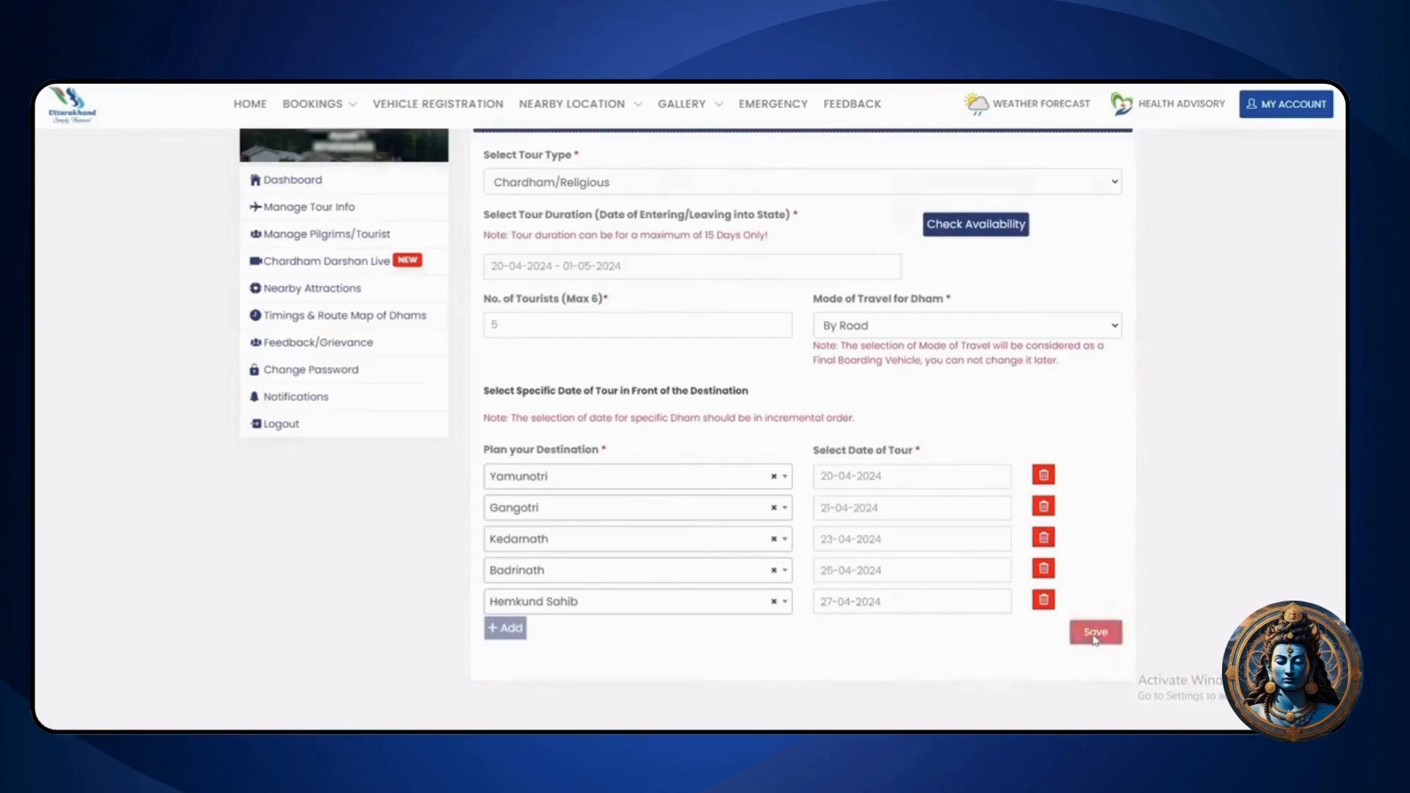
pyautogui.click(1095, 633)
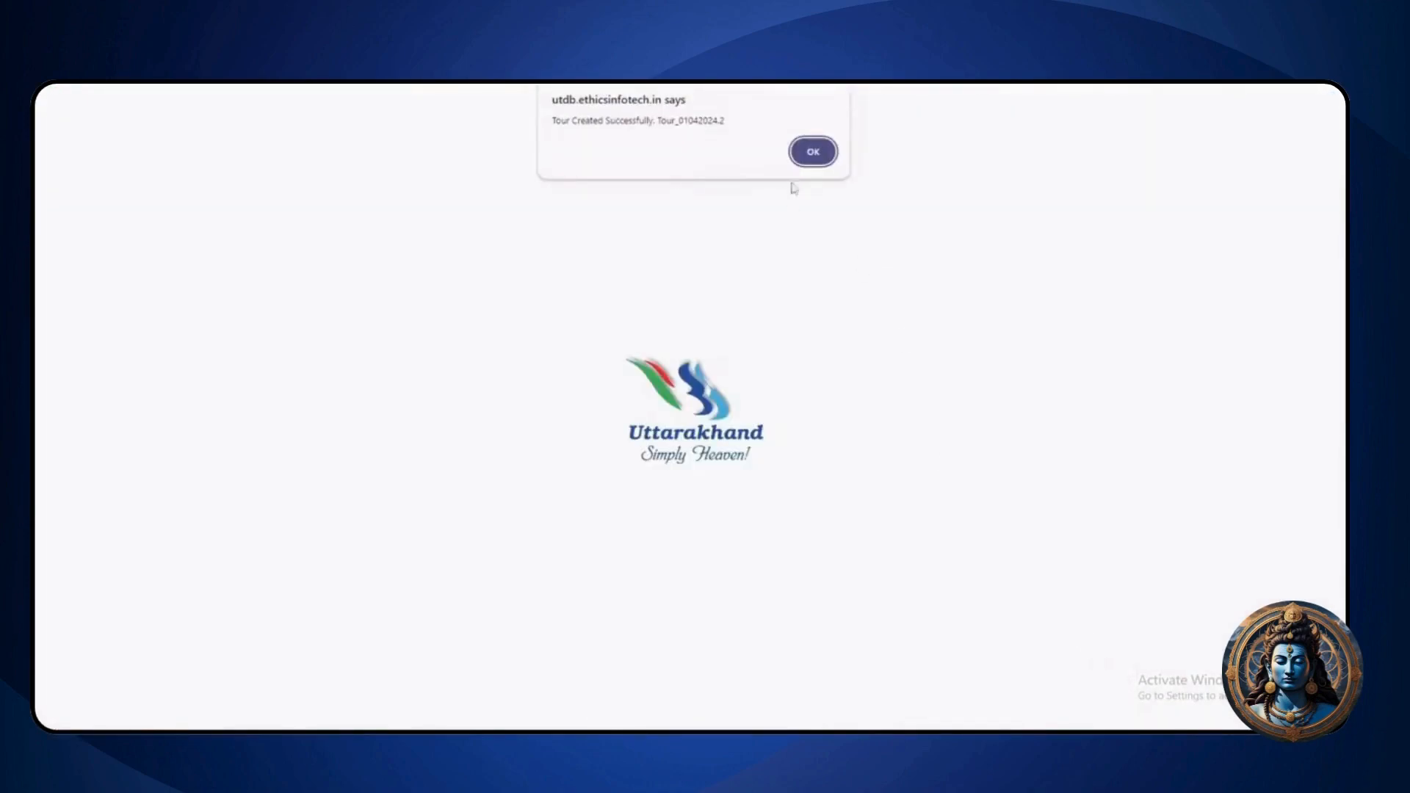
# Dismiss the Tour Created alert and enter the pilgrim's full name, correcting a typo.
pyautogui.click(808, 154)
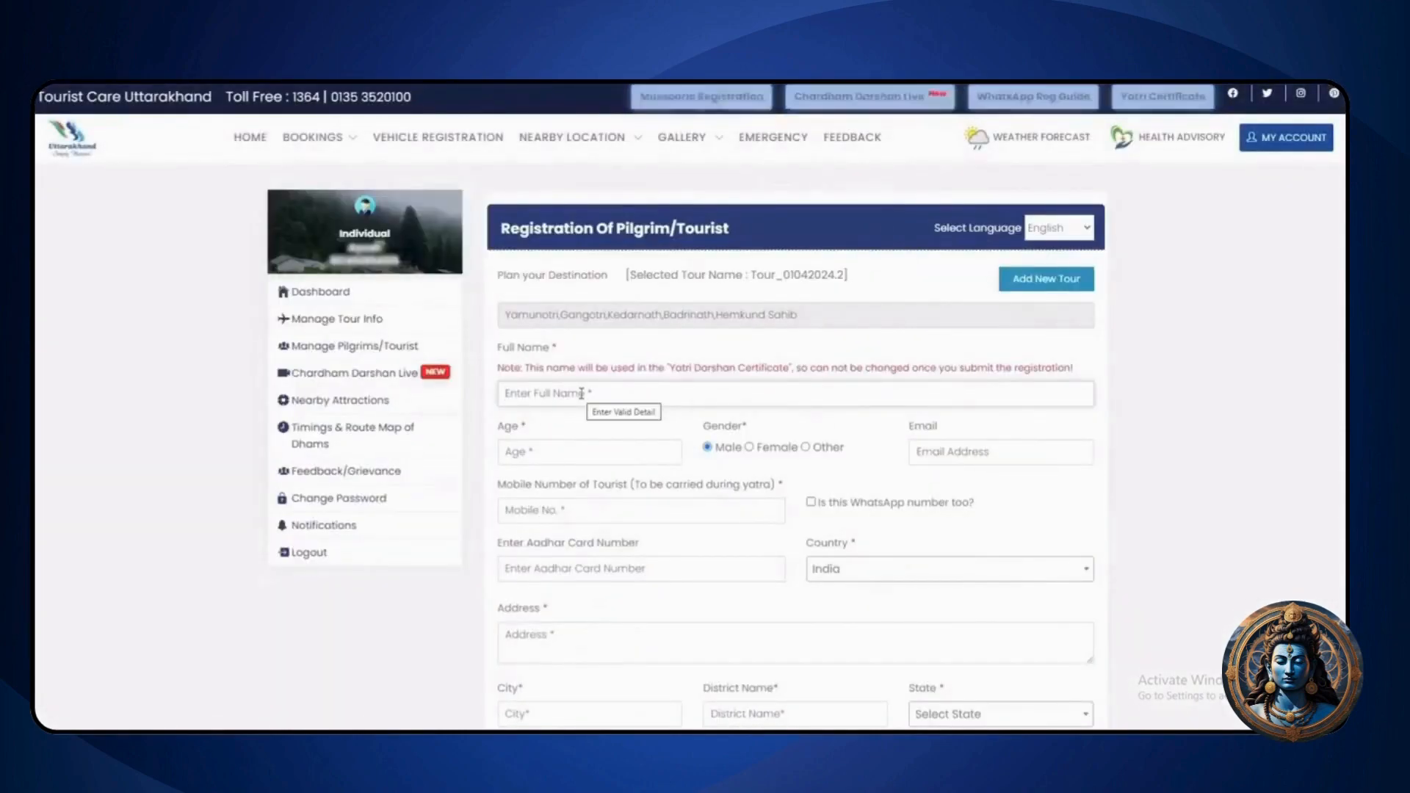
pyautogui.click(581, 393)
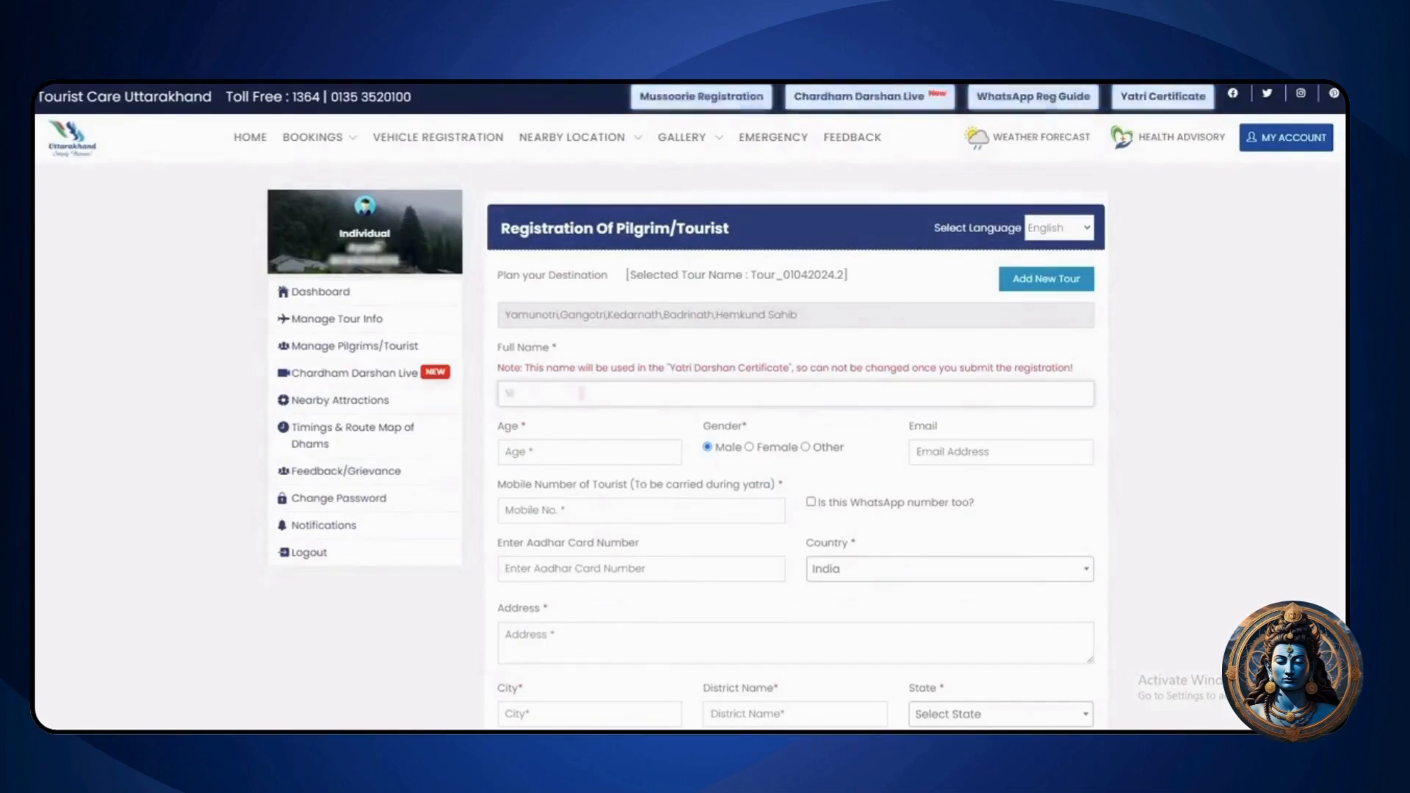
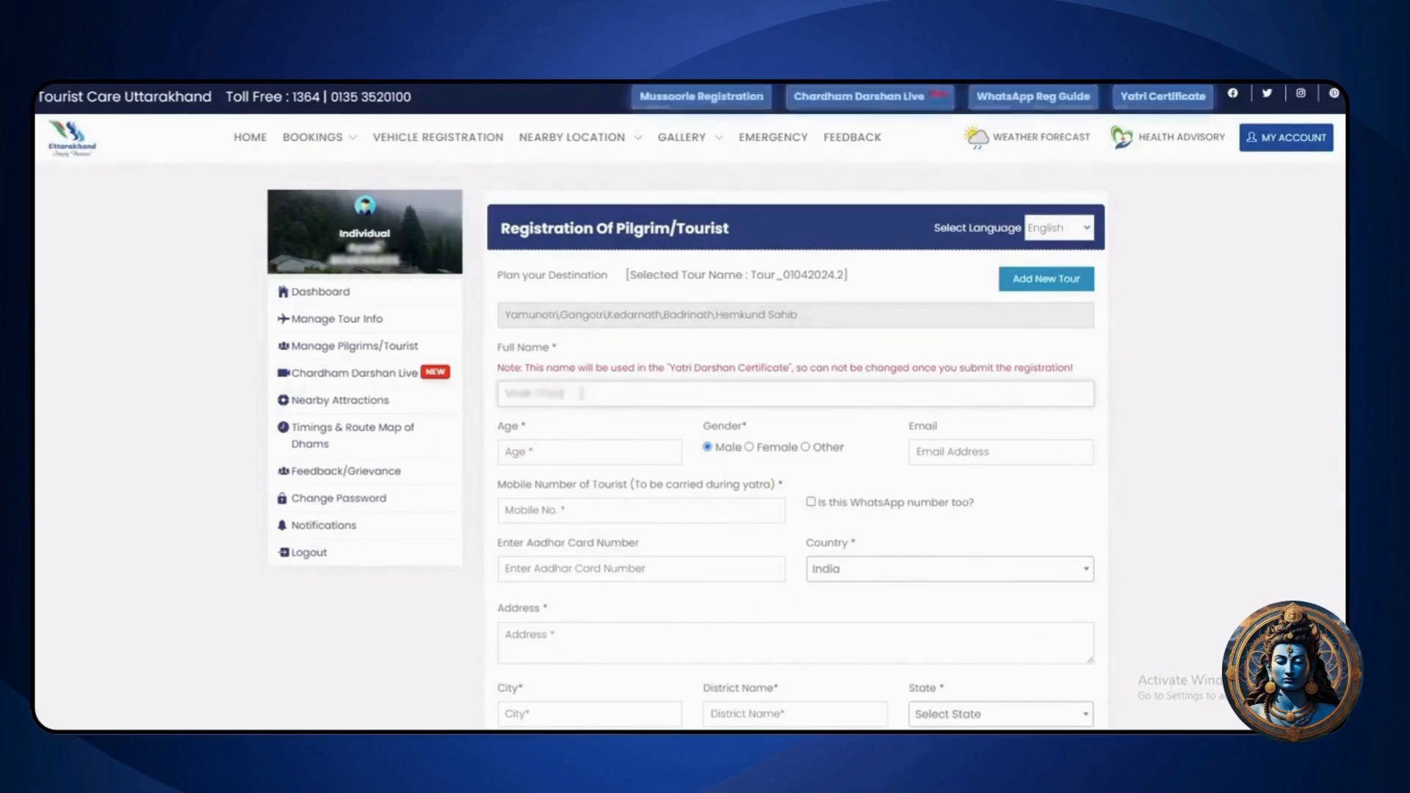
# Enter age 25 and begin typing the pilgrim's e-mail address.
pyautogui.click(578, 453)
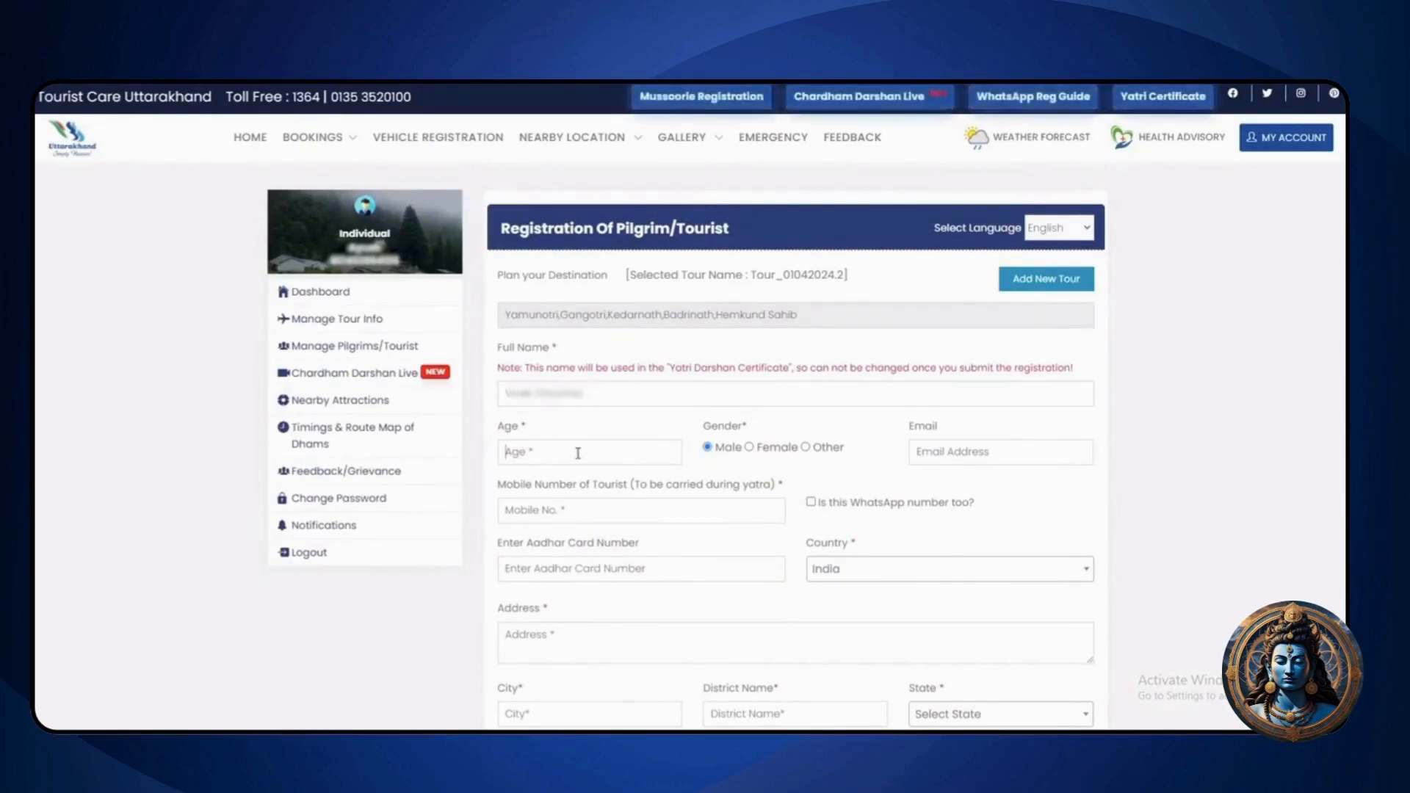
pyautogui.write('25')
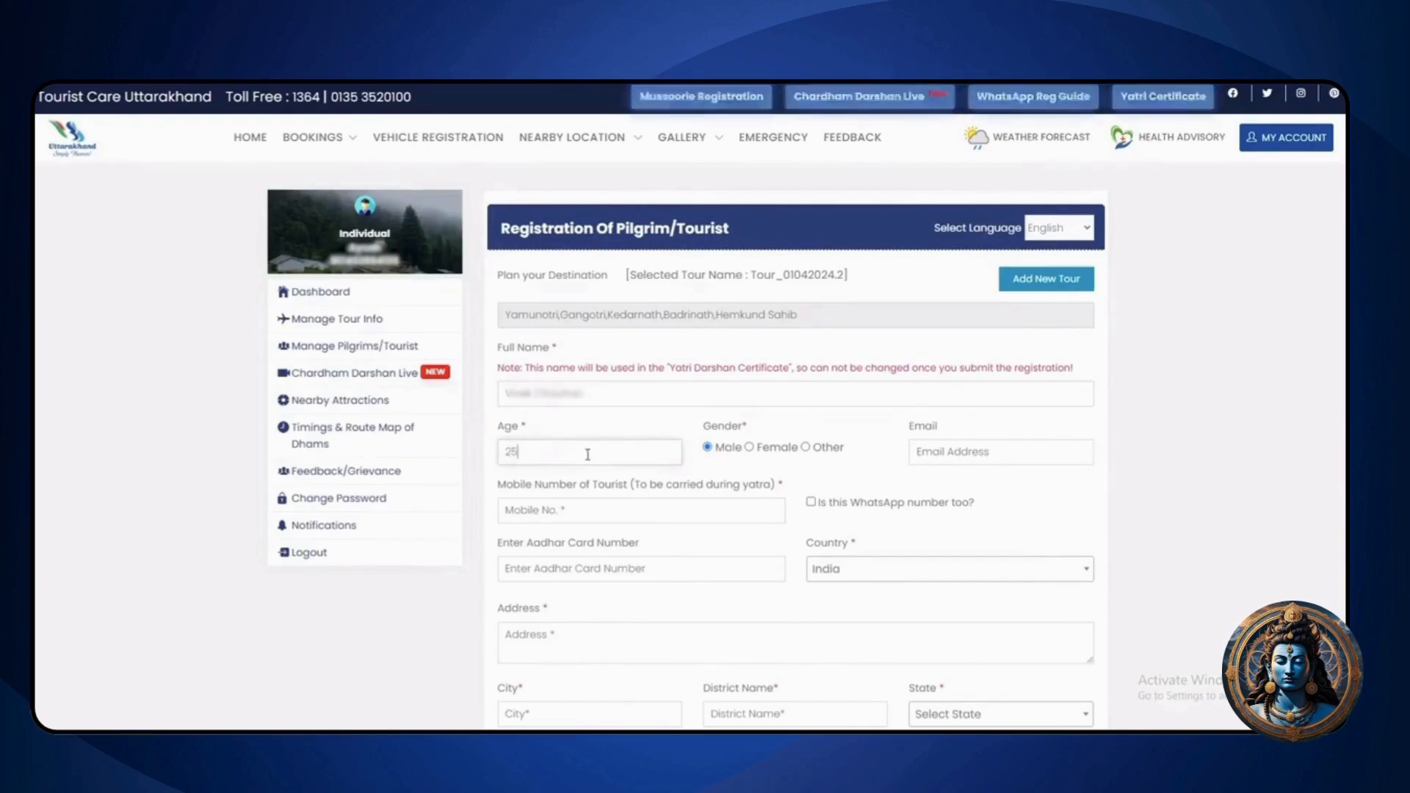
pyautogui.click(935, 454)
pyautogui.write('v')
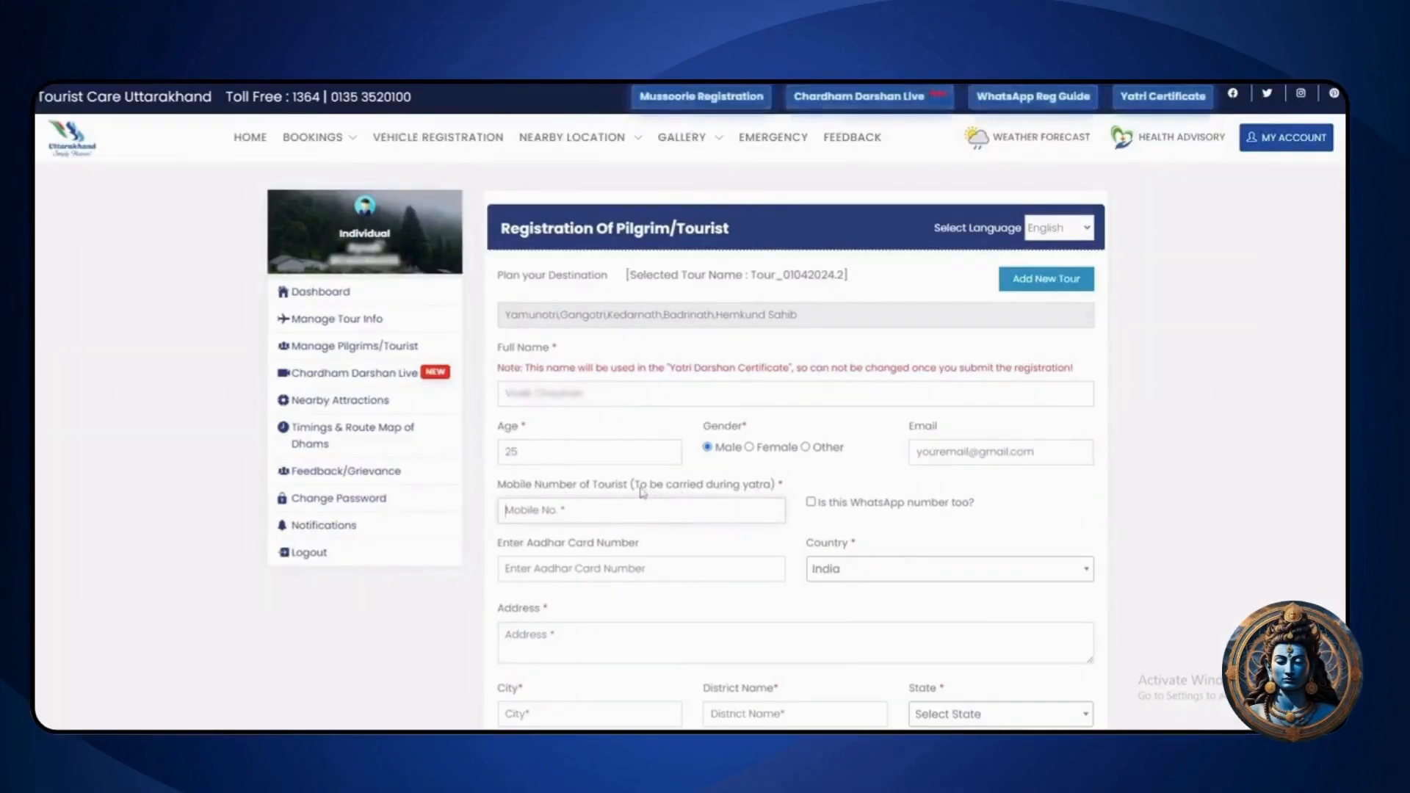
# Enter the pilgrim's mobile number and tick 'Is this WhatsApp number too?'.
pyautogui.moveTo(690, 486); pyautogui.dragTo(759, 486)
pyautogui.click(653, 515)
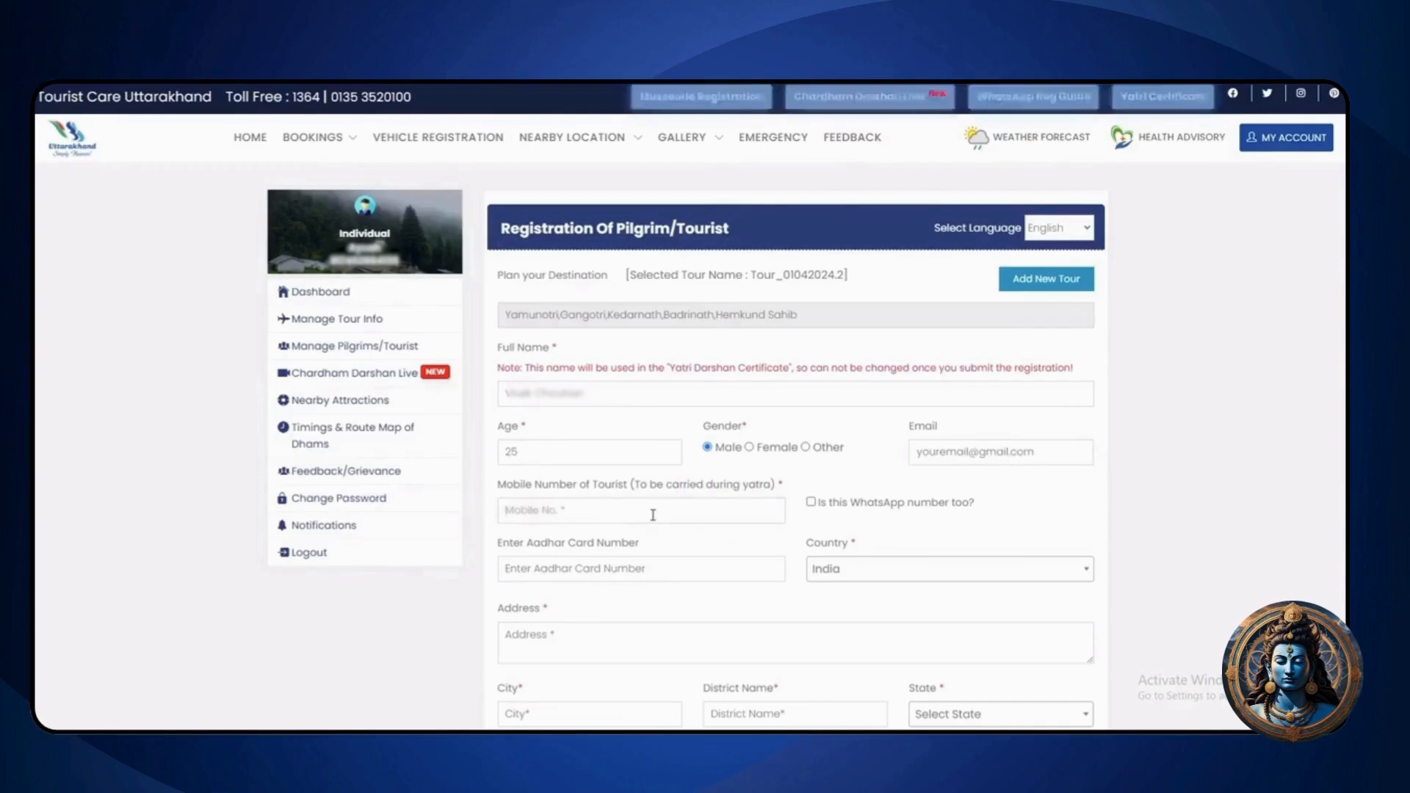
pyautogui.write('123658')
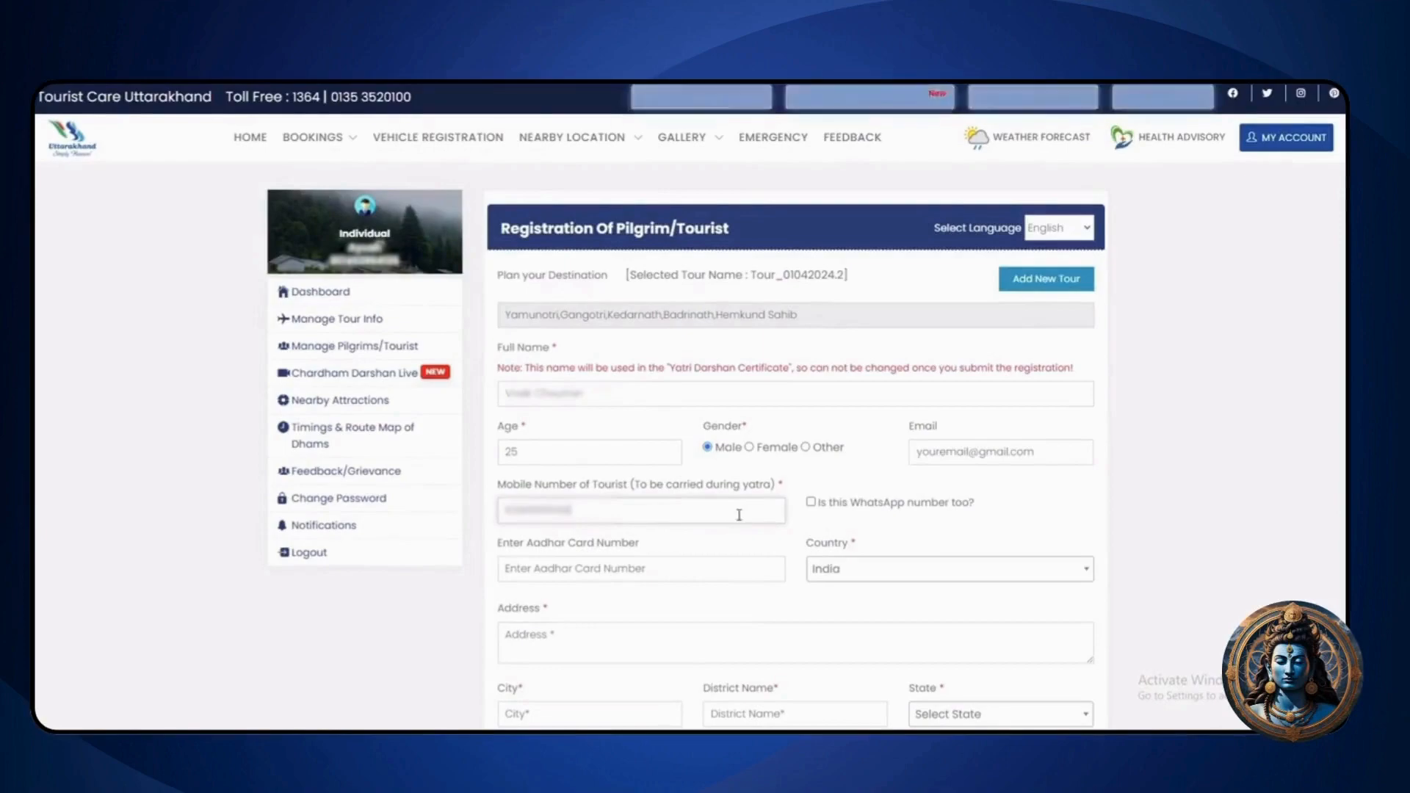
pyautogui.click(811, 506)
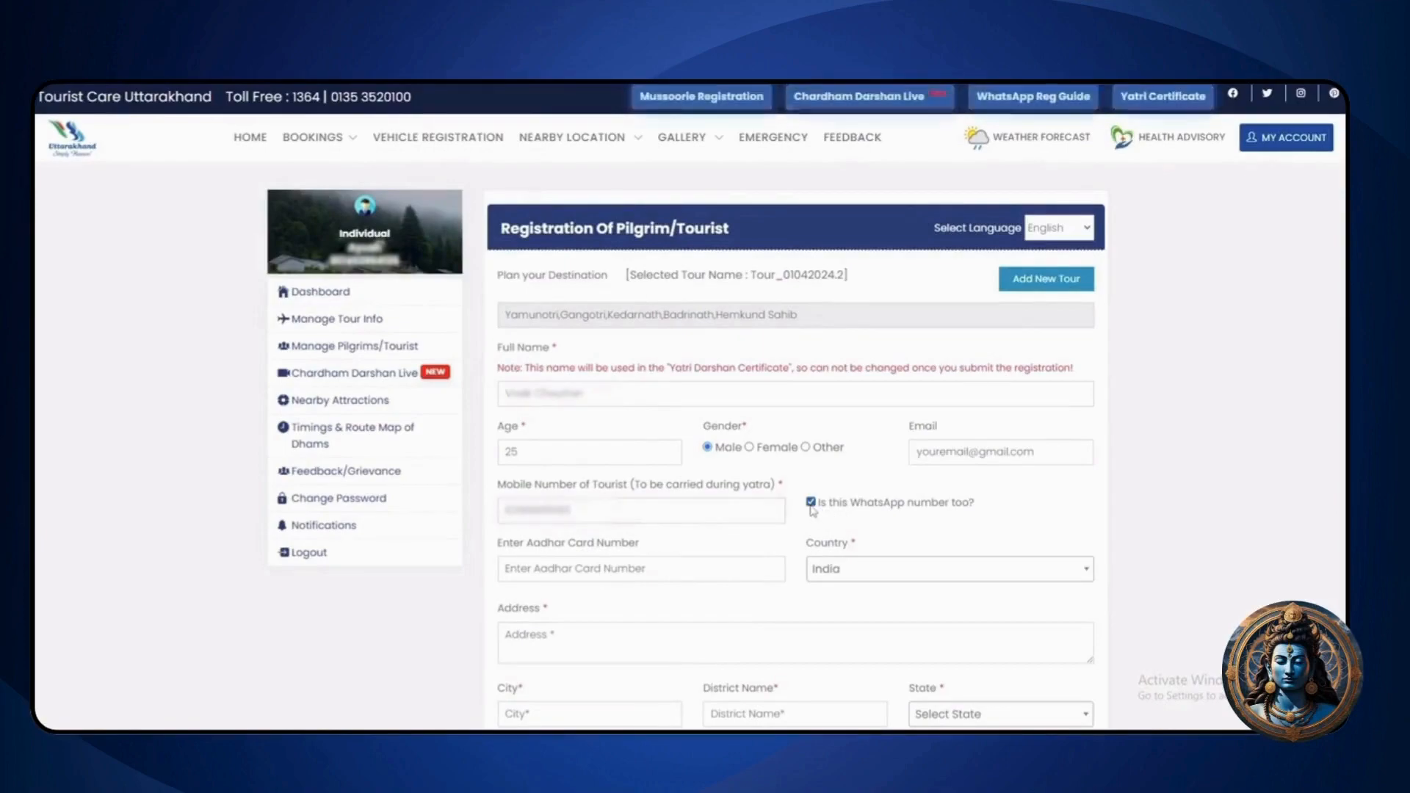
pyautogui.click(811, 505)
pyautogui.click(811, 505)
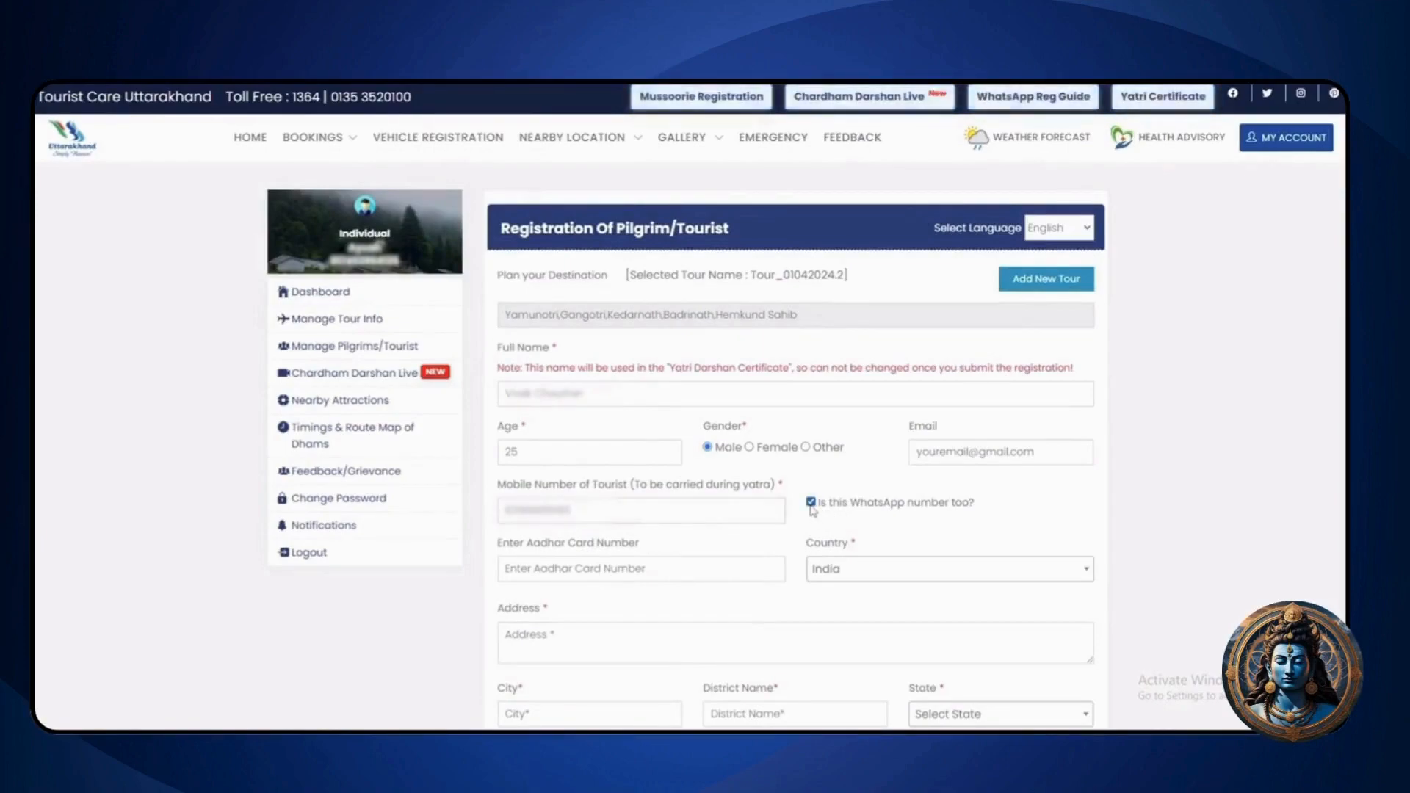
# Enter the pilgrim's Aadhaar number and keep India as the country.
pyautogui.click(596, 576)
pyautogui.write('00000000')
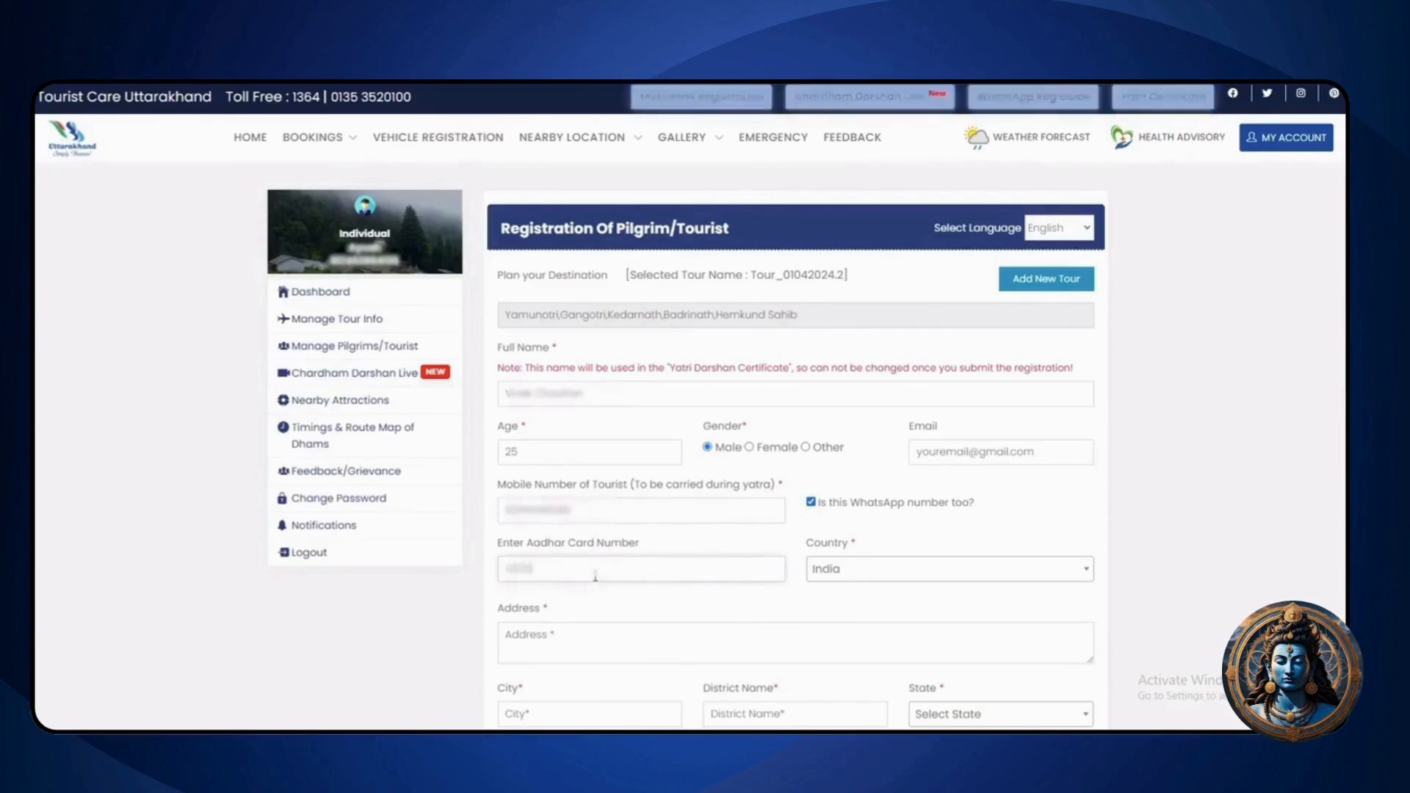
pyautogui.write('0000')
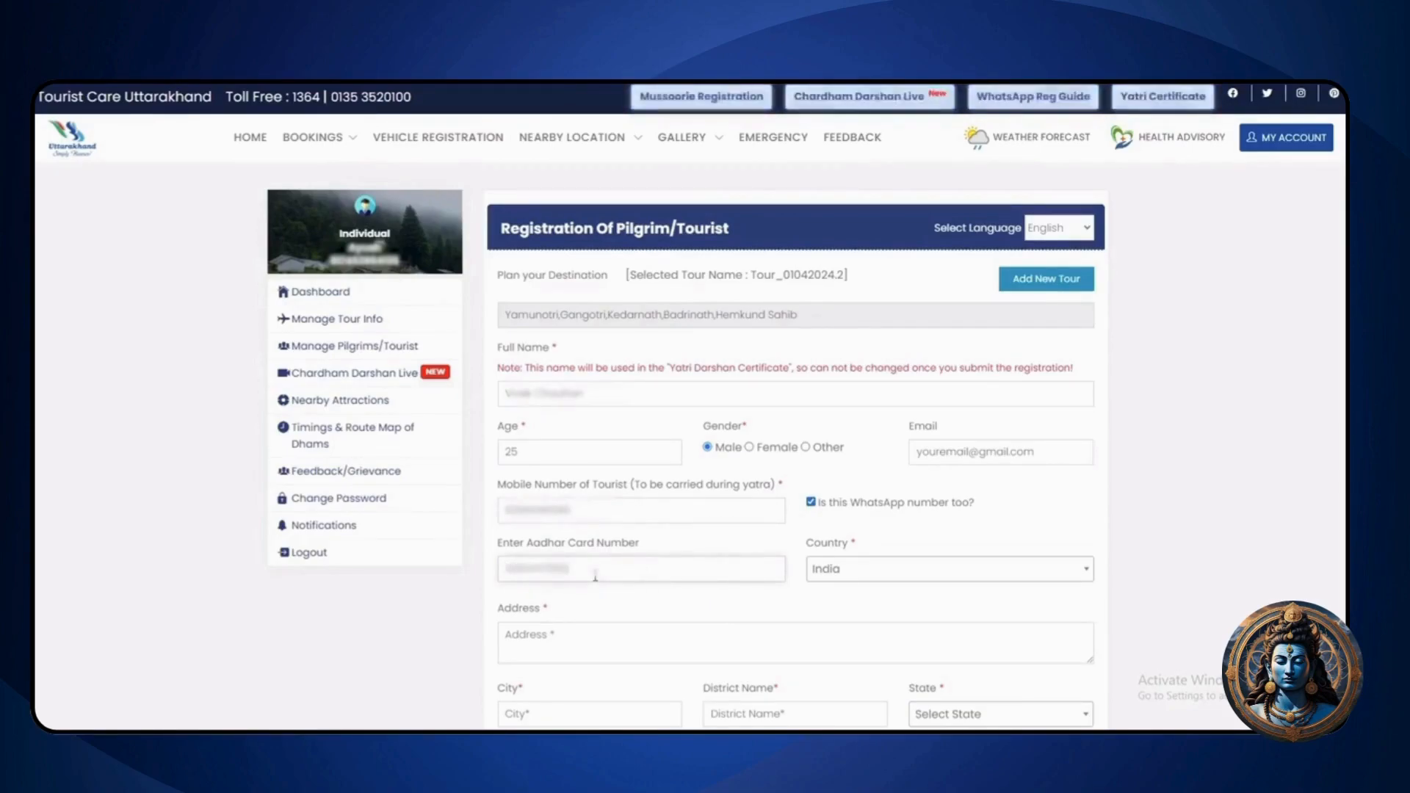
pyautogui.click(863, 573)
pyautogui.click(849, 486)
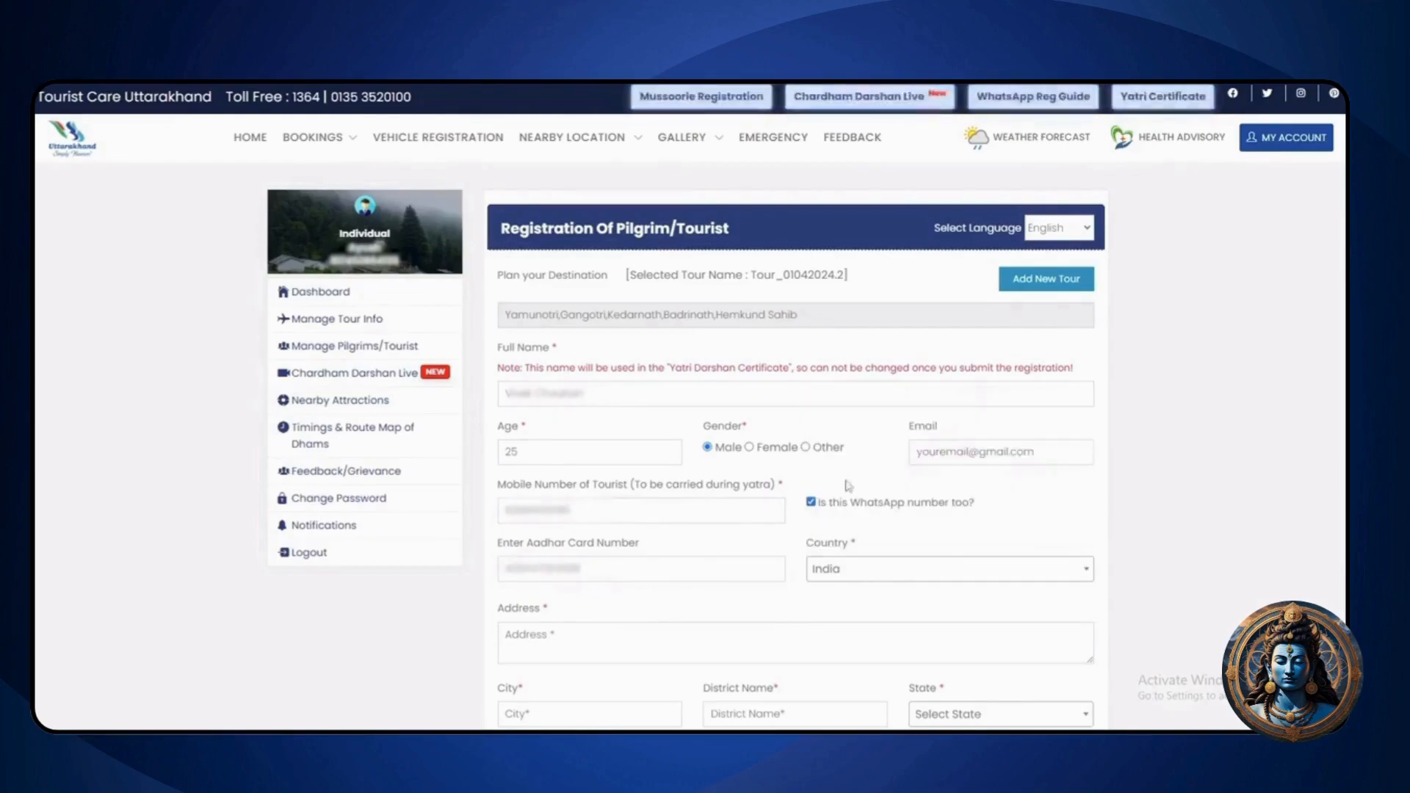
# Begin typing the pilgrim's street address in the Address box.
pyautogui.click(563, 646)
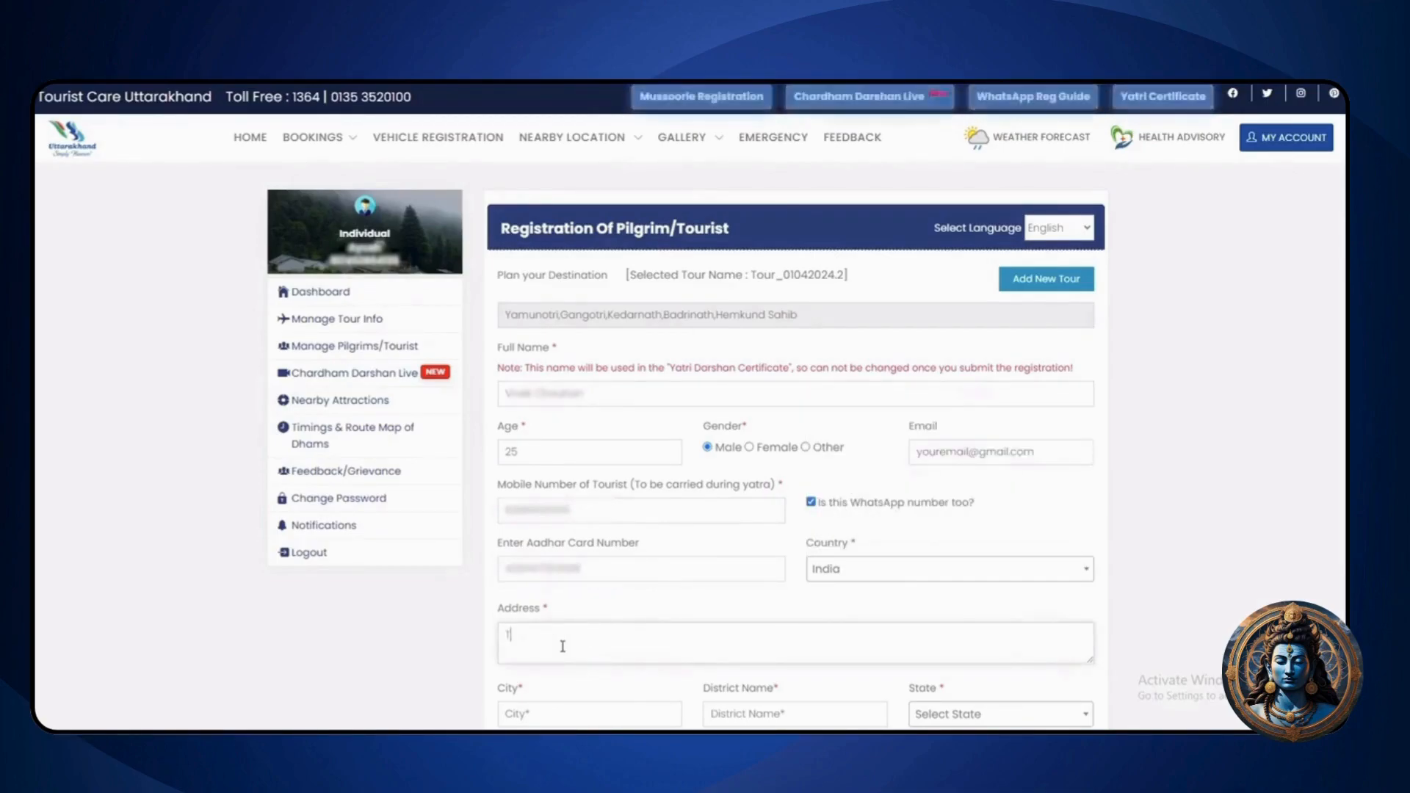
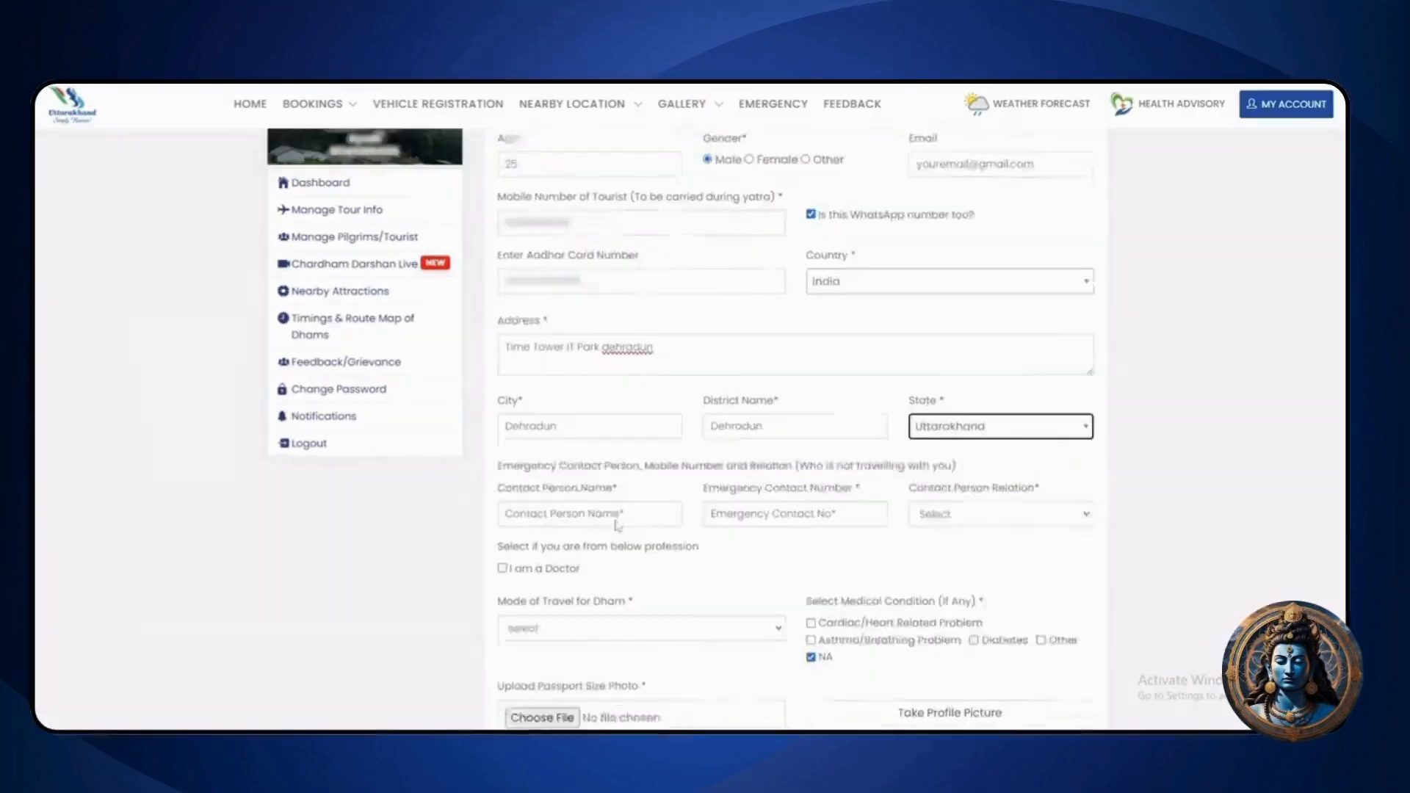
# Fill in the emergency contact's name and phone number.
pyautogui.scroll(-1, 616, 519)
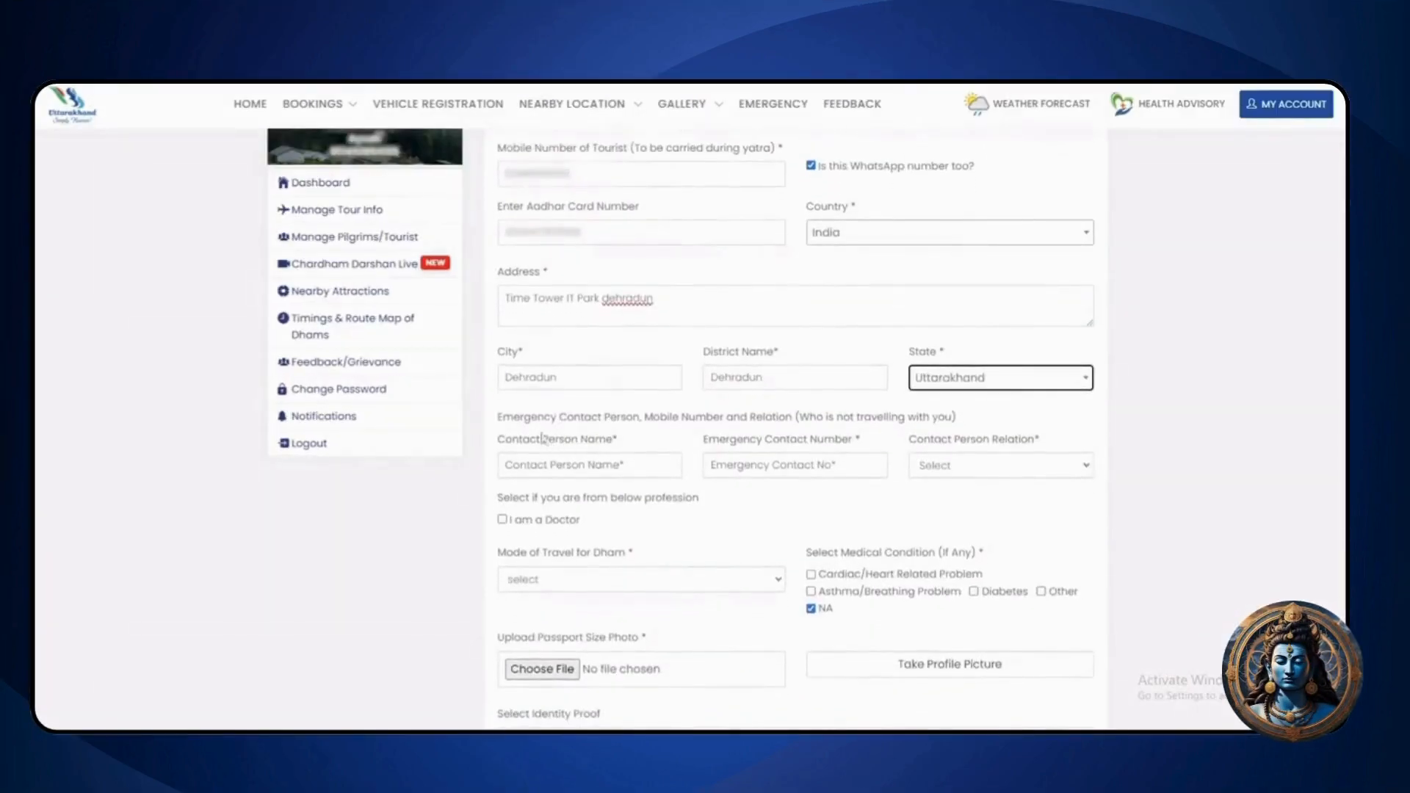
pyautogui.moveTo(502, 419); pyautogui.dragTo(579, 426)
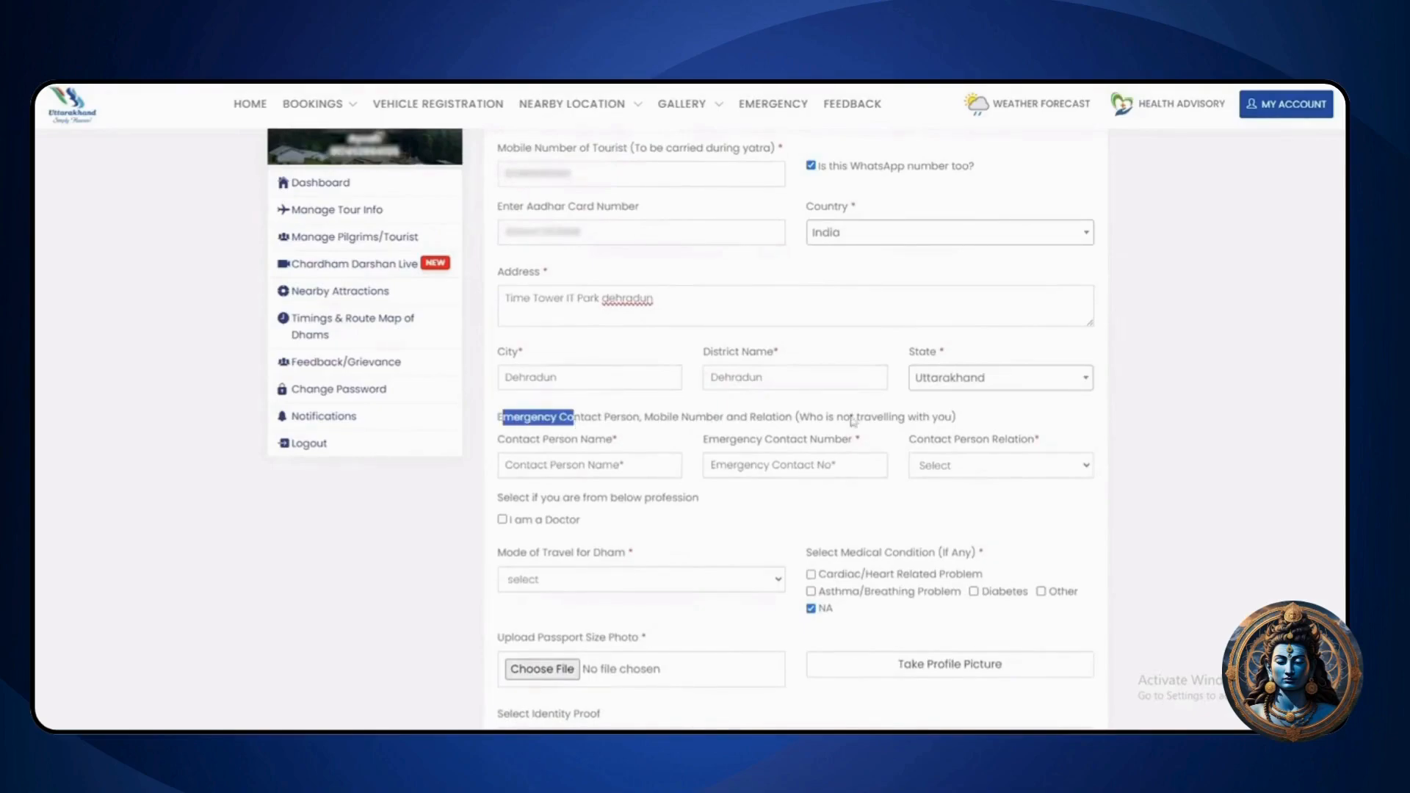
pyautogui.moveTo(800, 418); pyautogui.dragTo(956, 424)
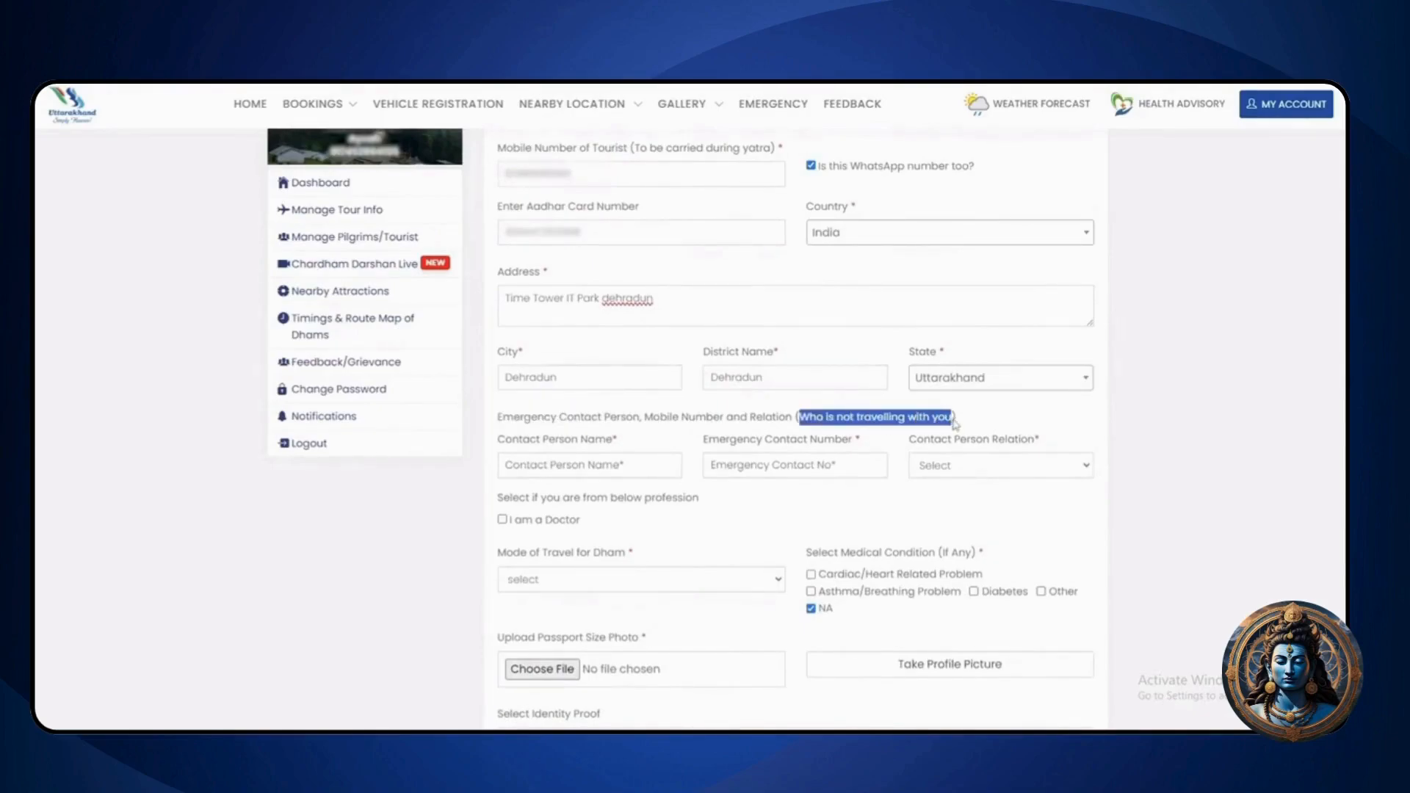
pyautogui.click(630, 466)
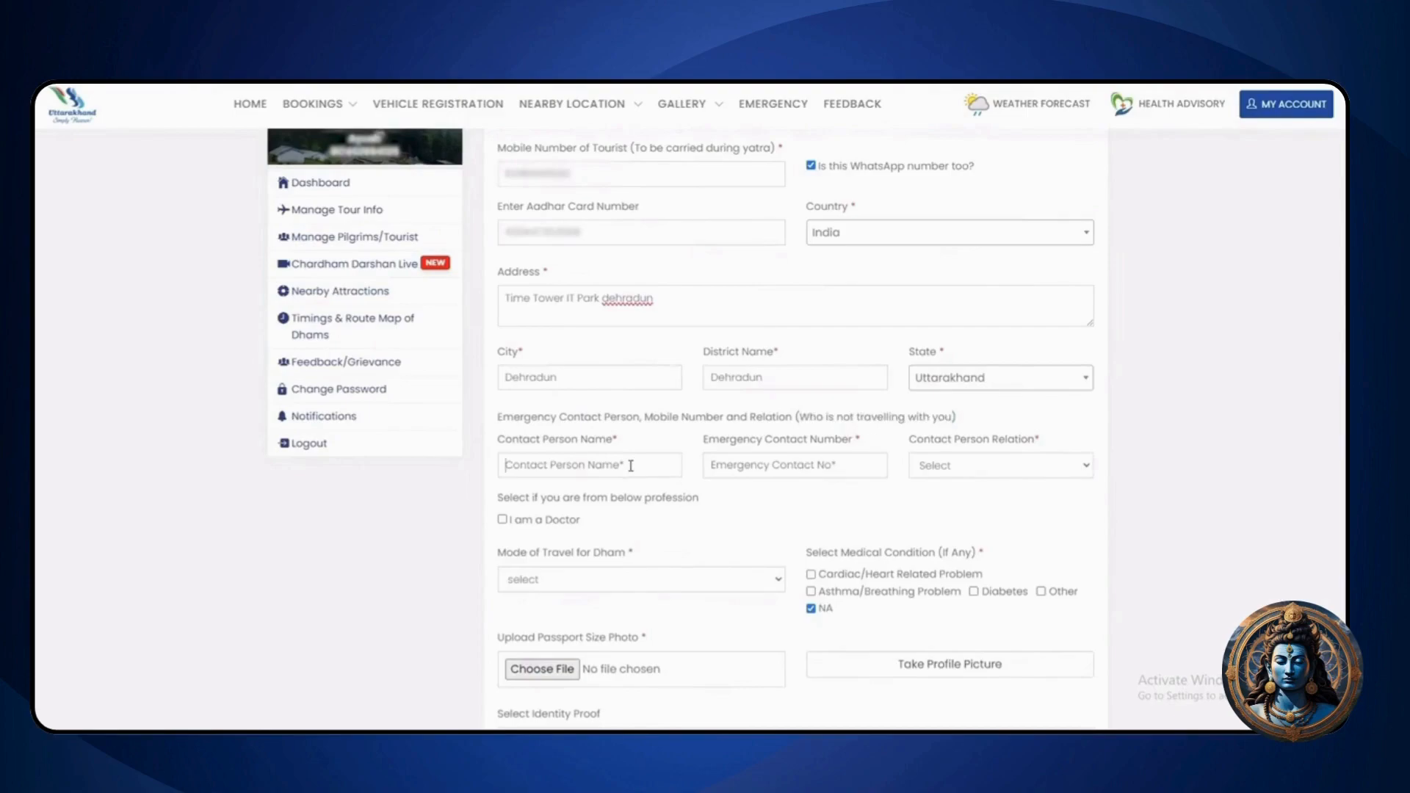
pyautogui.write('Deepak79000000')
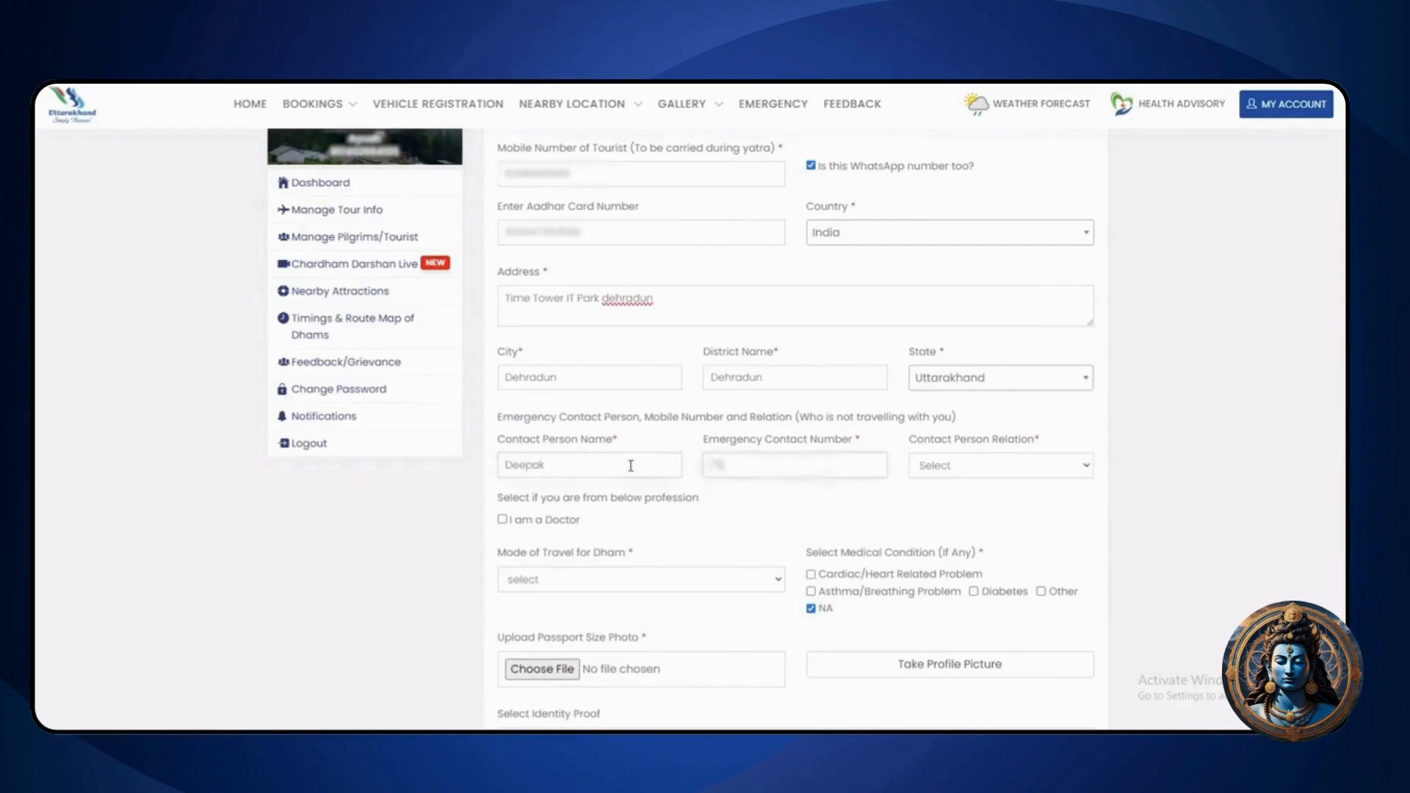
pyautogui.write('0')
# Set the emergency contact's relation to Brother.
pyautogui.click(959, 464)
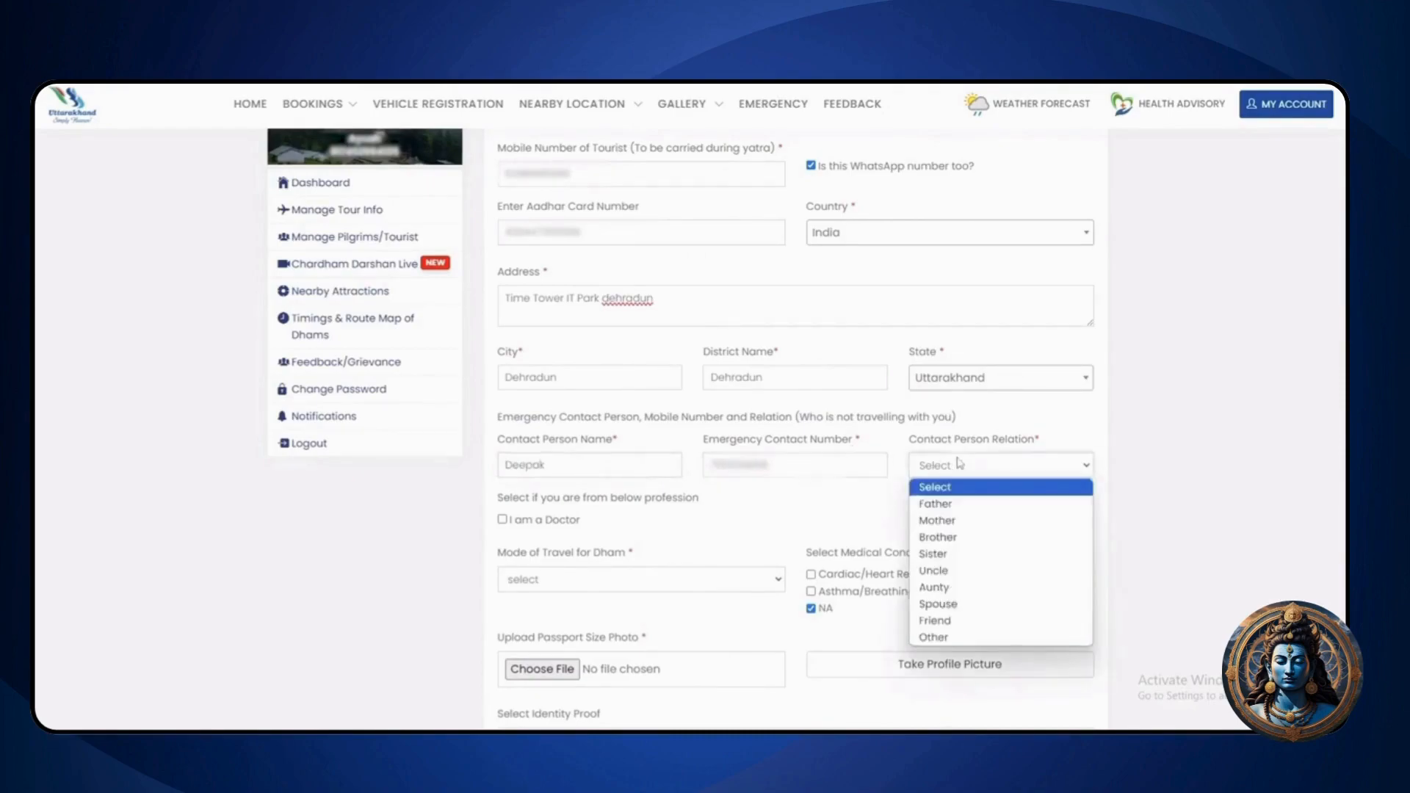
pyautogui.click(953, 537)
pyautogui.click(503, 520)
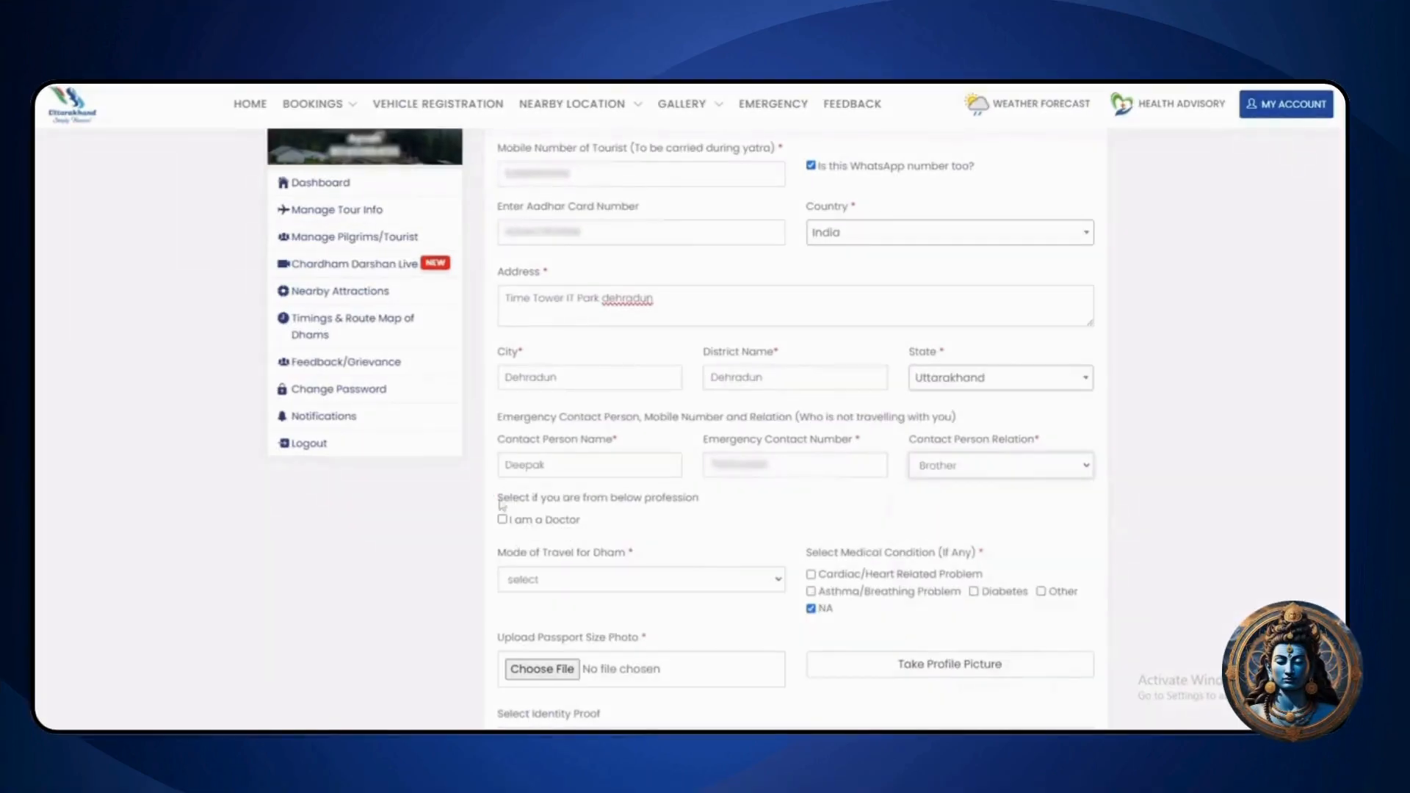
# Select Bus/Mini Bus as the mode of travel for the Dham.
pyautogui.click(520, 500)
pyautogui.click(557, 580)
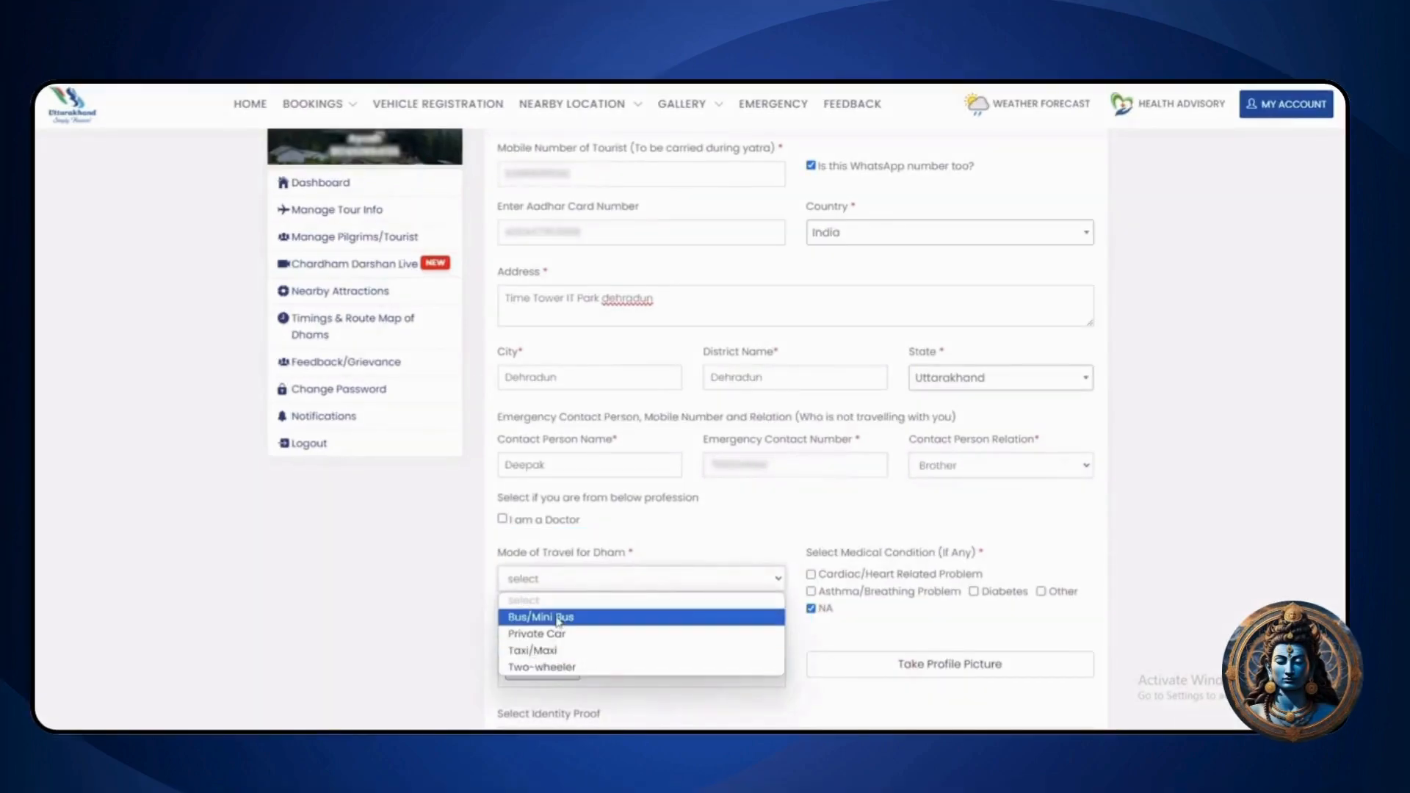
pyautogui.click(559, 621)
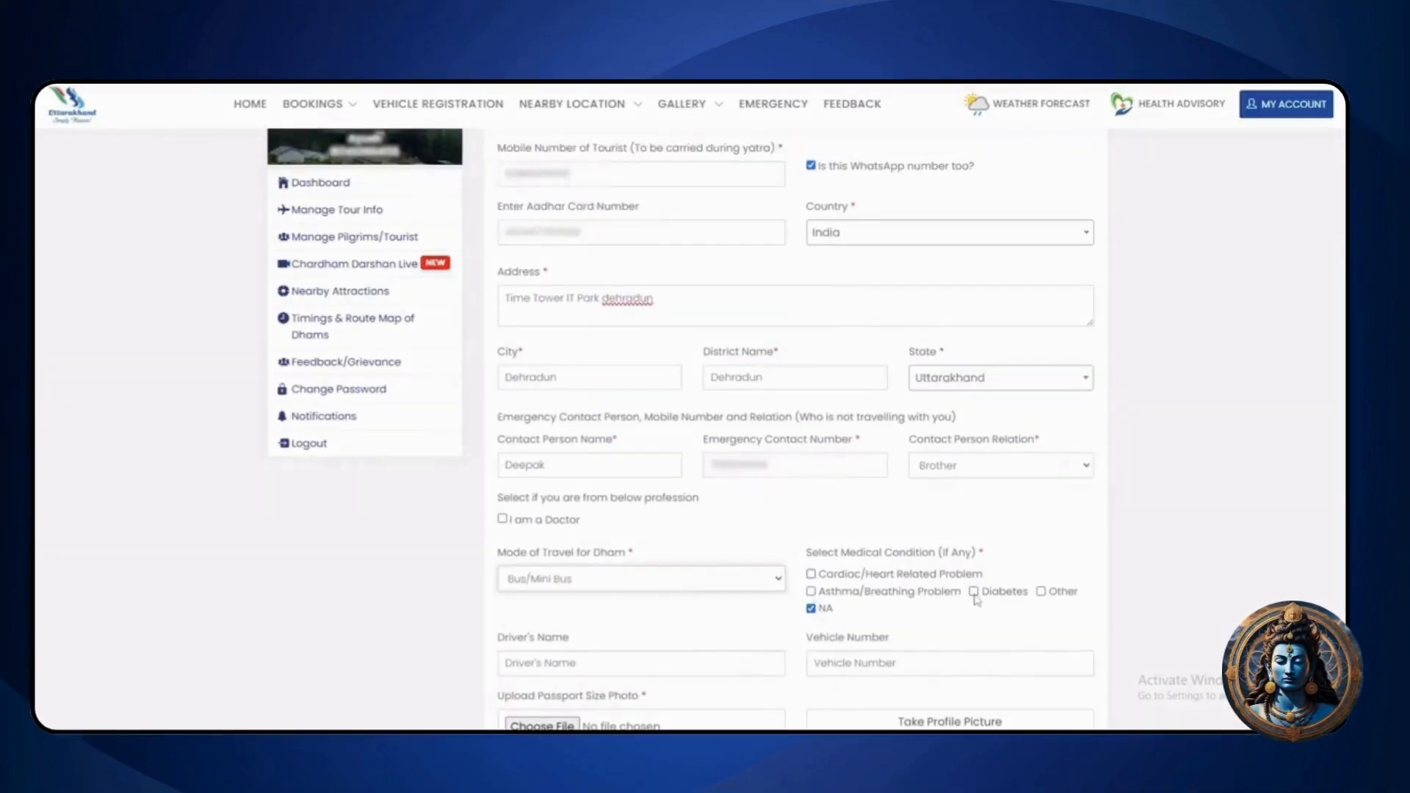
# Mark Cardiac/Heart Related Problem as a medical condition and enter the driver's name.
pyautogui.click(811, 574)
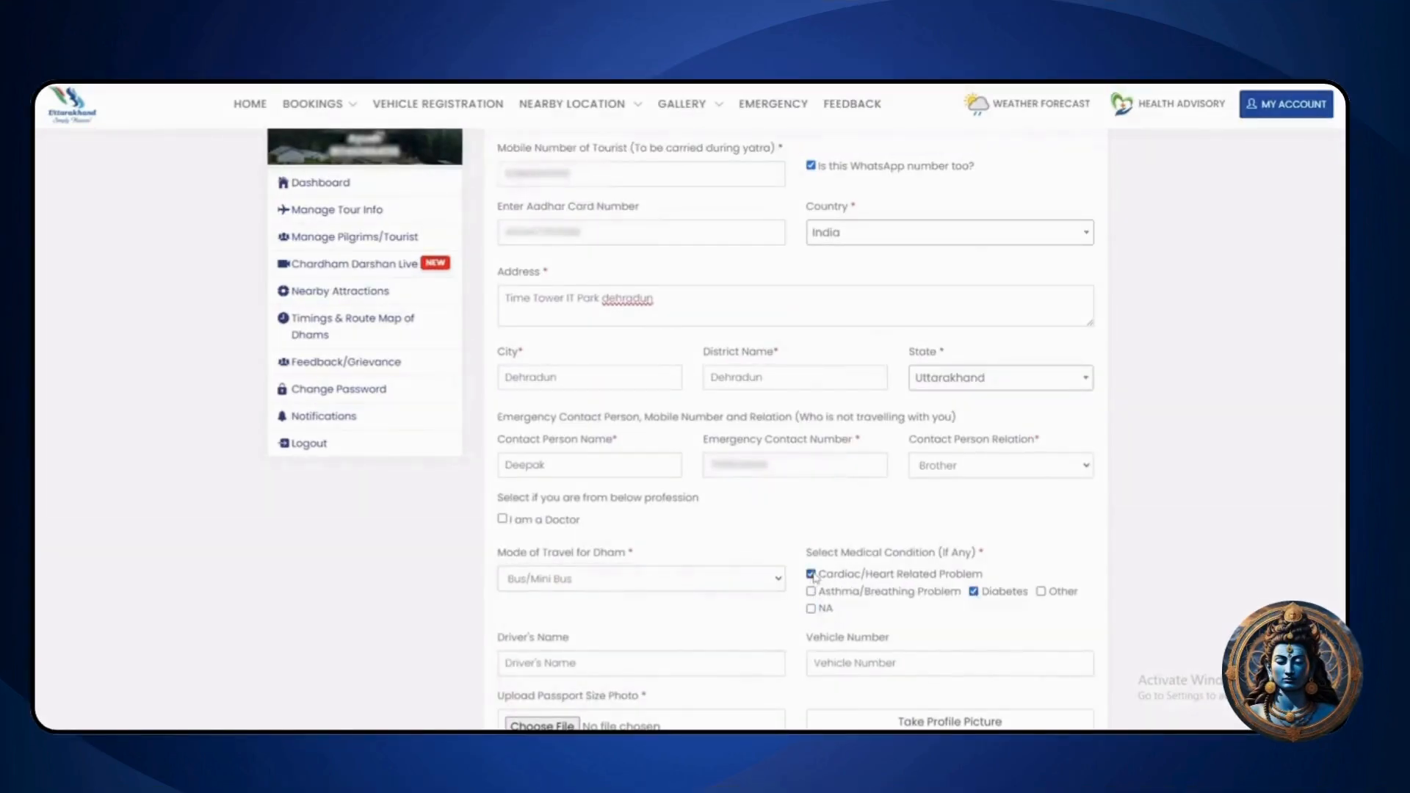
pyautogui.scroll(-2, 759, 542)
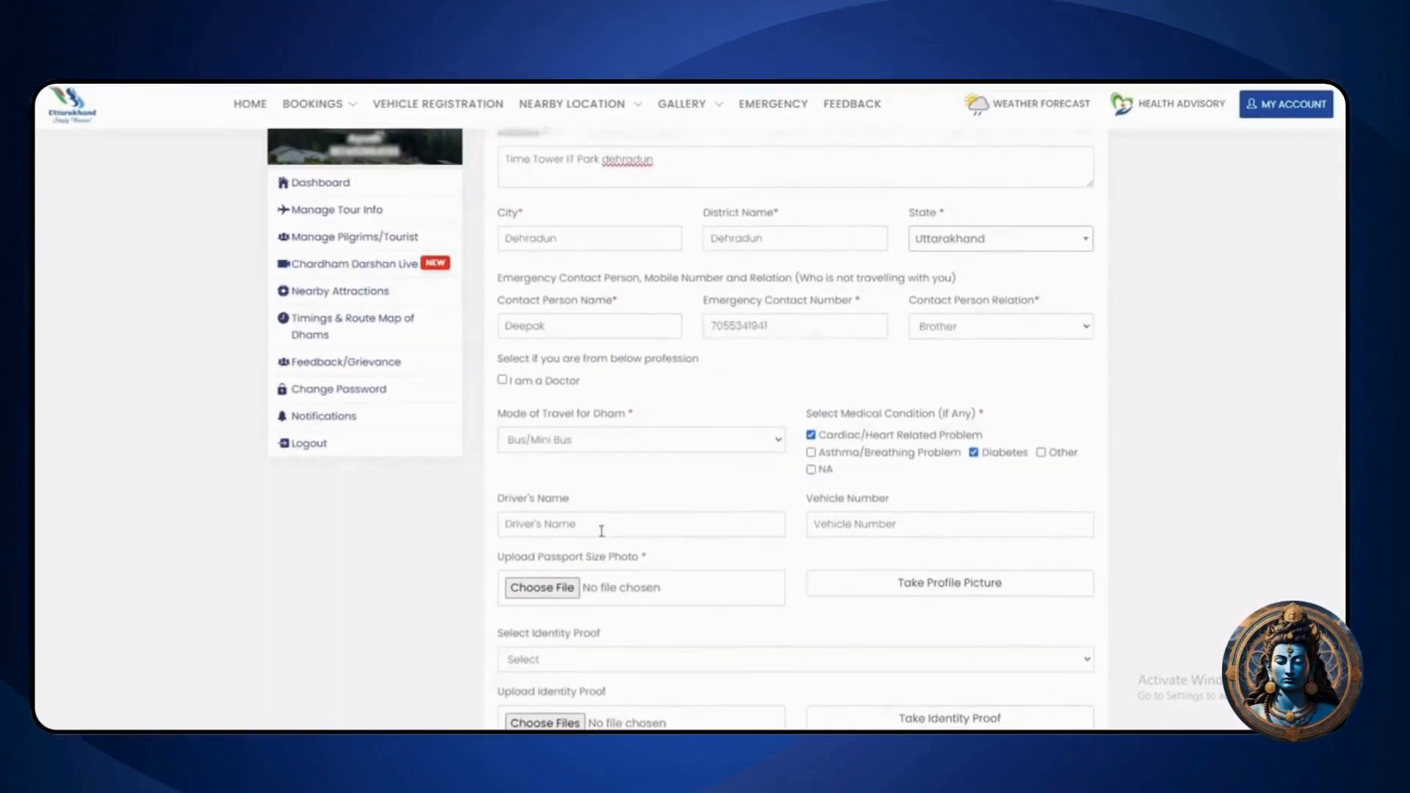
pyautogui.click(619, 520)
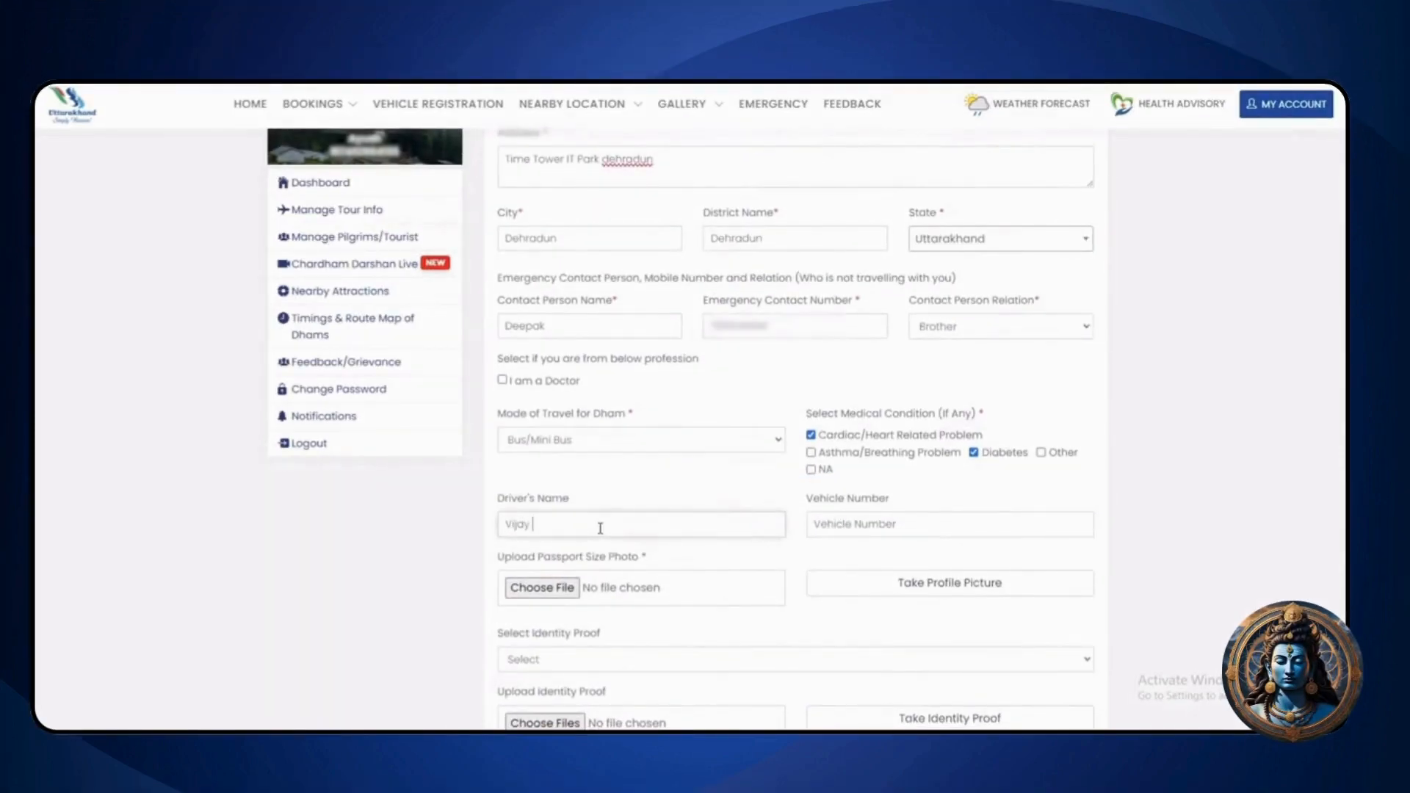
# Enter the bus's vehicle number, correcting the driver's name along the way.
pyautogui.click(874, 517)
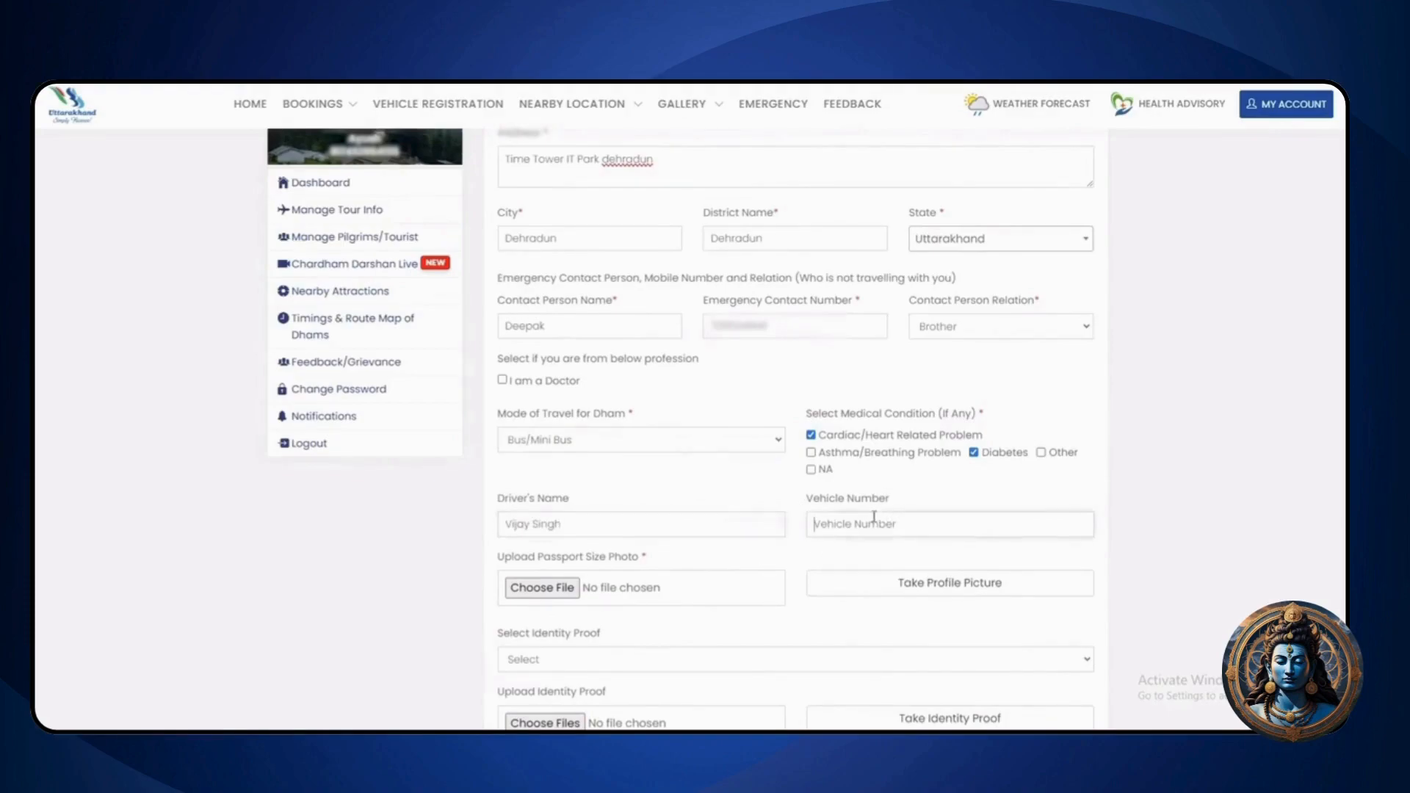
pyautogui.write('UK08AL8565')
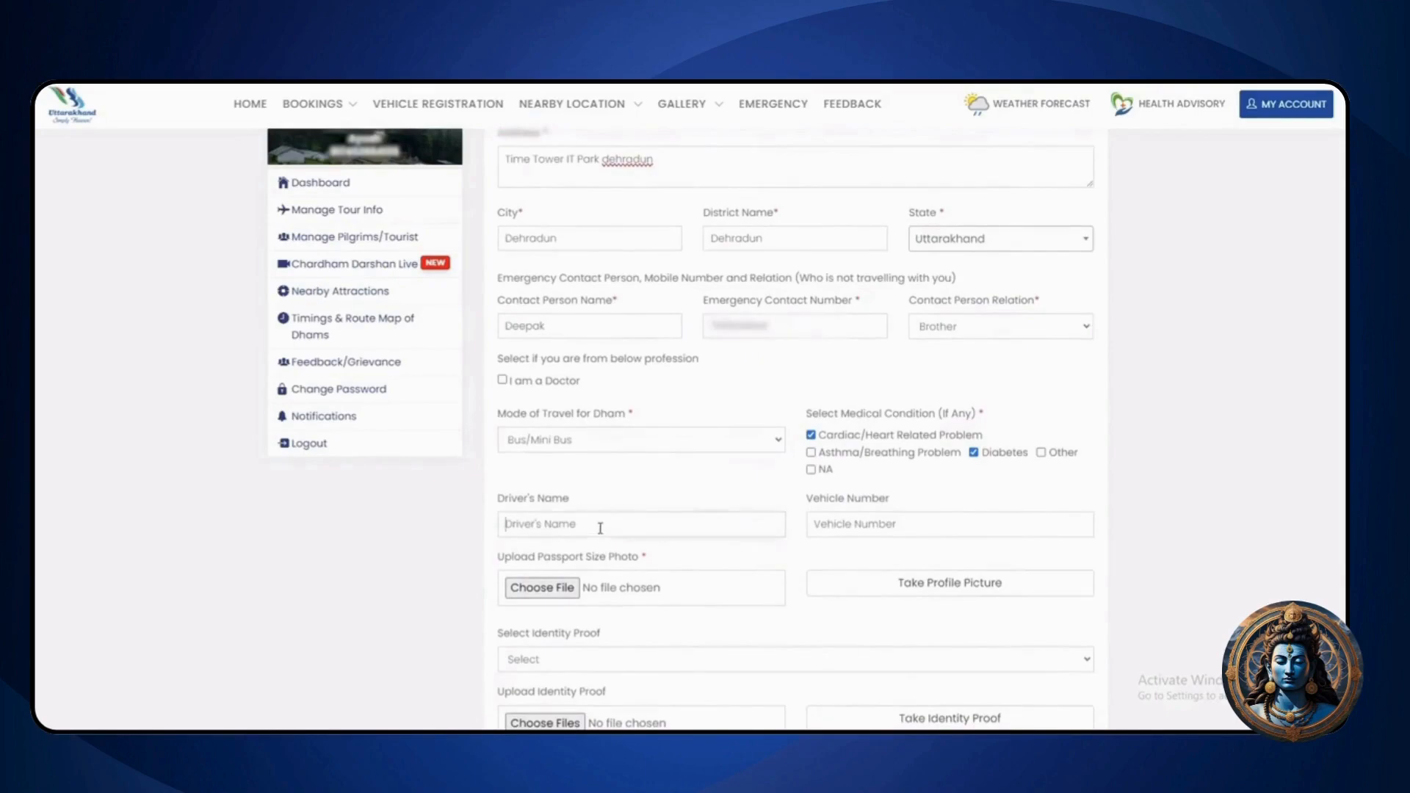
pyautogui.click(874, 520)
pyautogui.write('Uk')
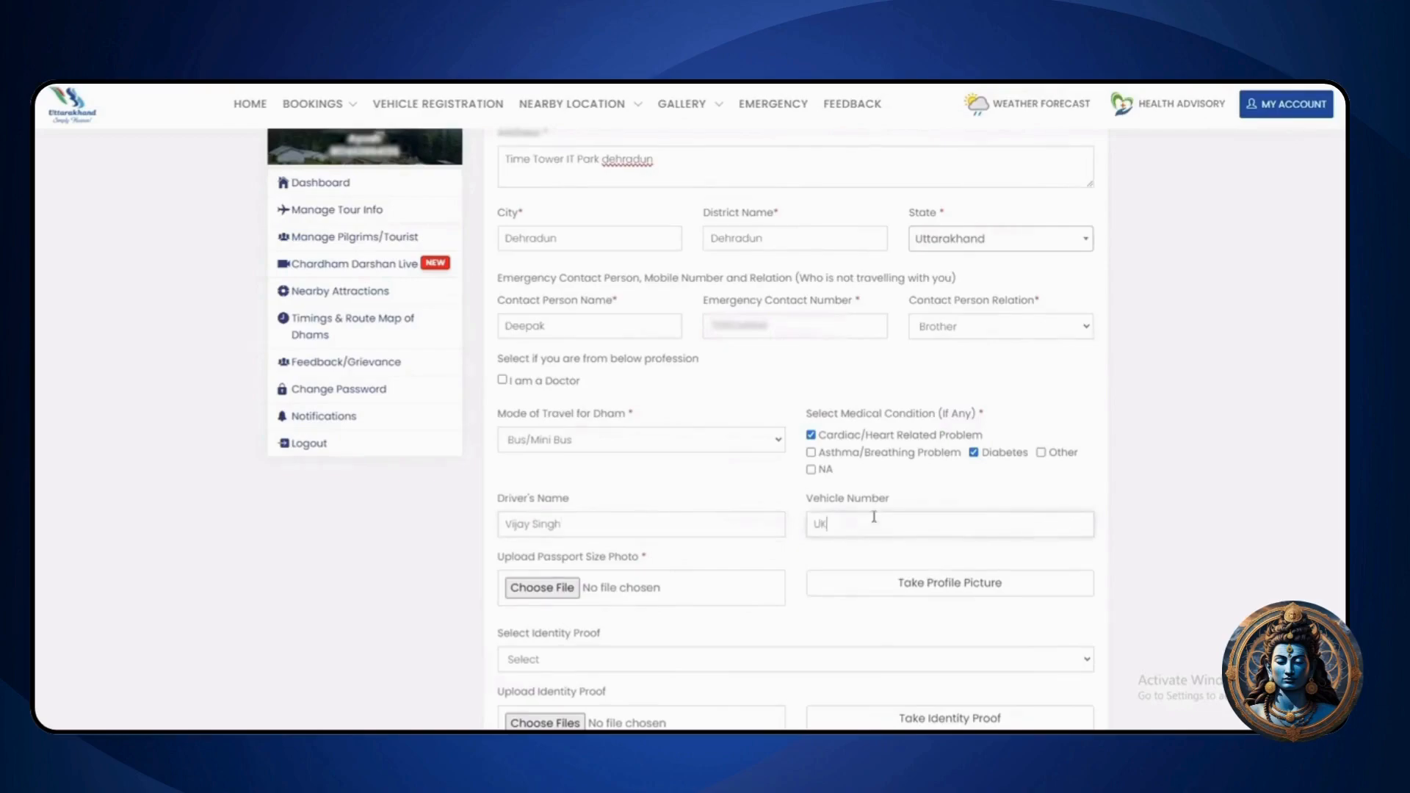
pyautogui.write('08AL8565')
# Upload Passport size photo.png from Downloads as the pilgrim's passport-size photo.
pyautogui.click(564, 590)
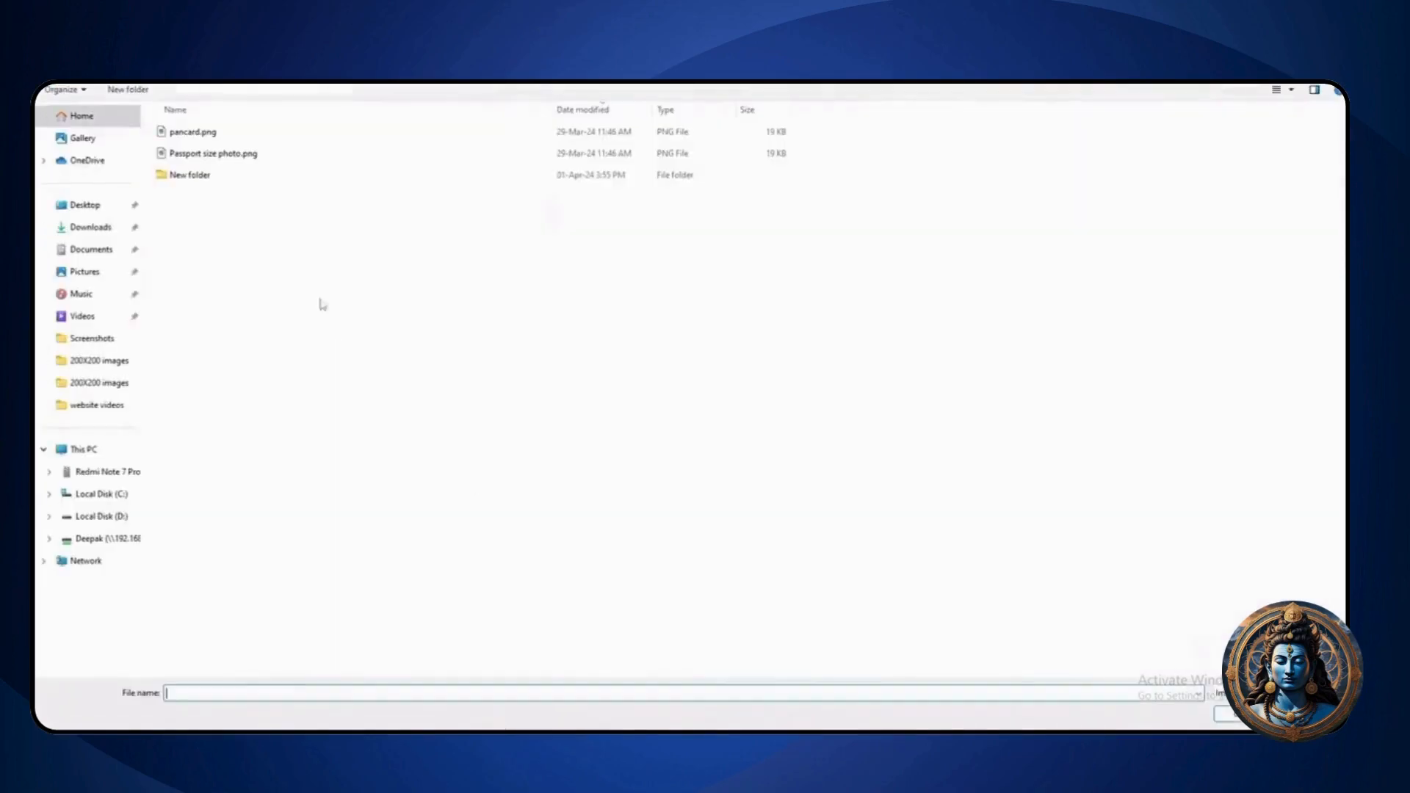
pyautogui.click(93, 227)
pyautogui.doubleClick(212, 154)
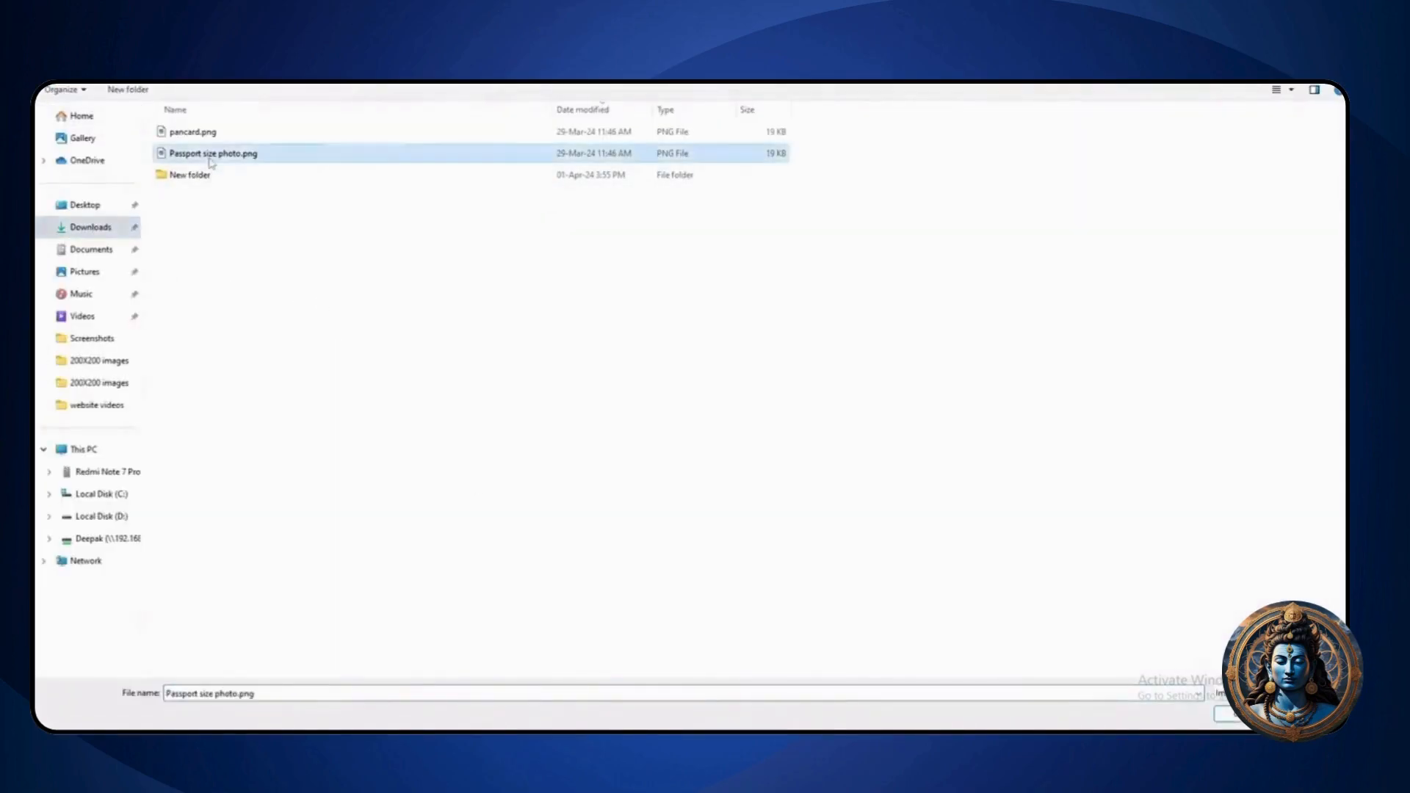
pyautogui.scroll(-3, 614, 481)
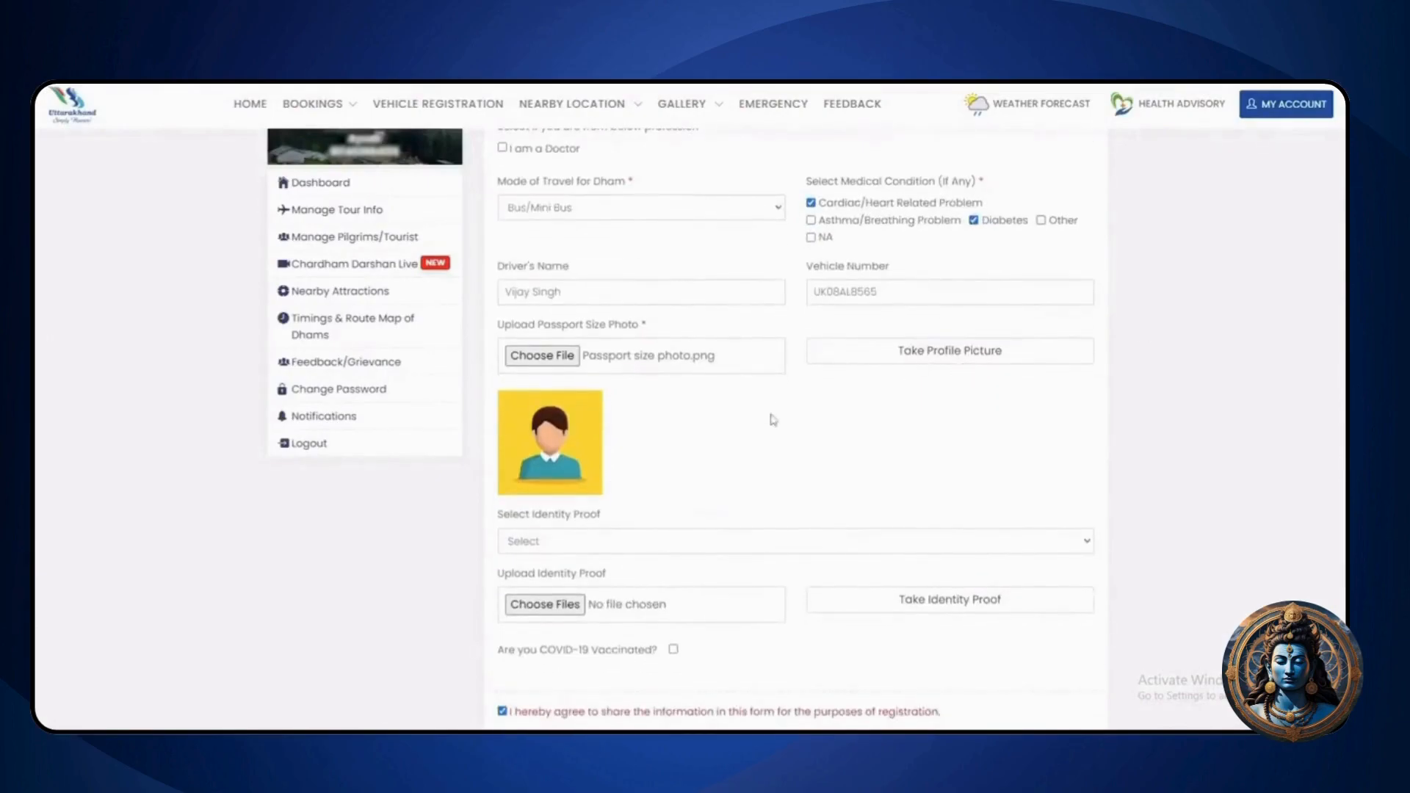
pyautogui.scroll(-1, 744, 439)
pyautogui.click(555, 481)
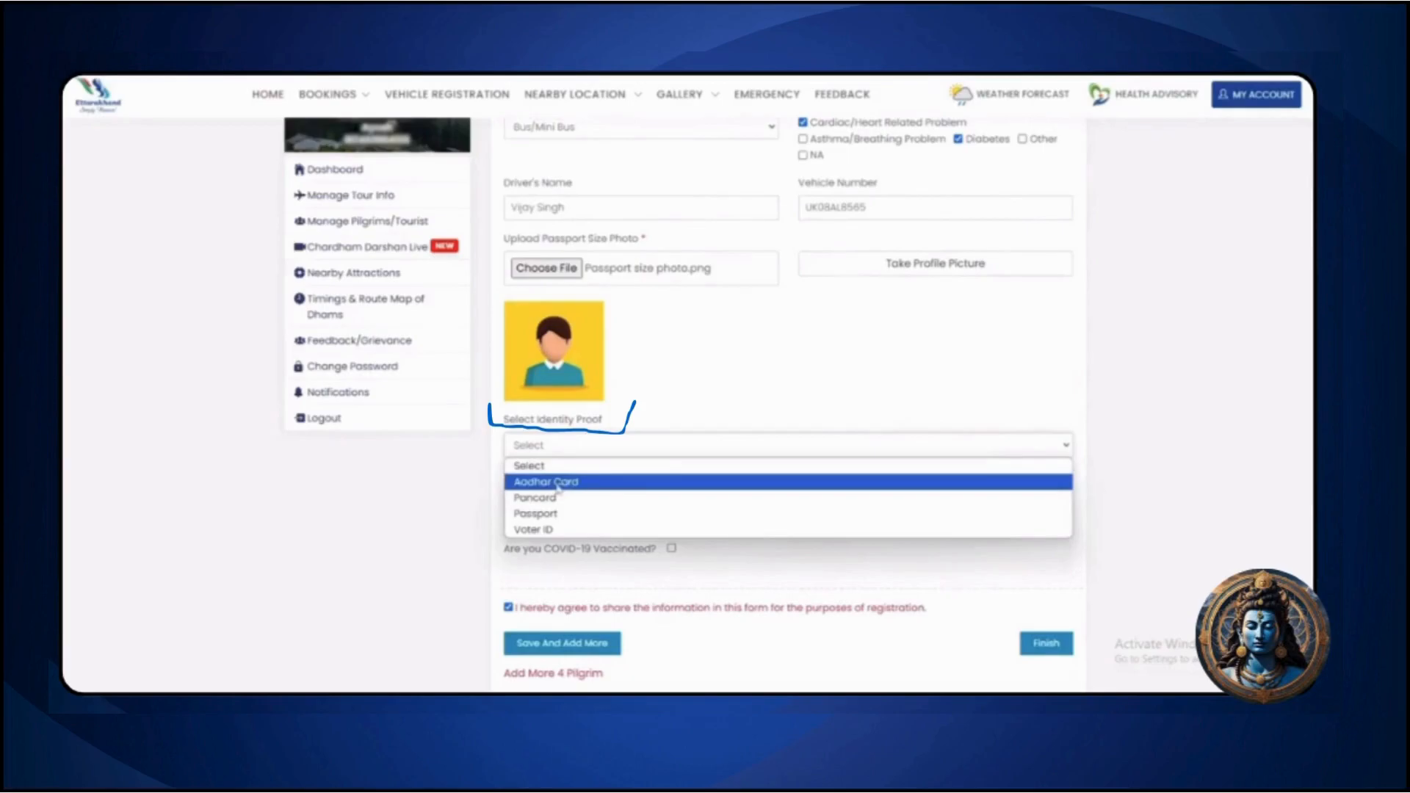
# Set identity proof to Pancard, attach pancard.png, and save with Save And Add More.
pyautogui.click(559, 482)
pyautogui.click(568, 446)
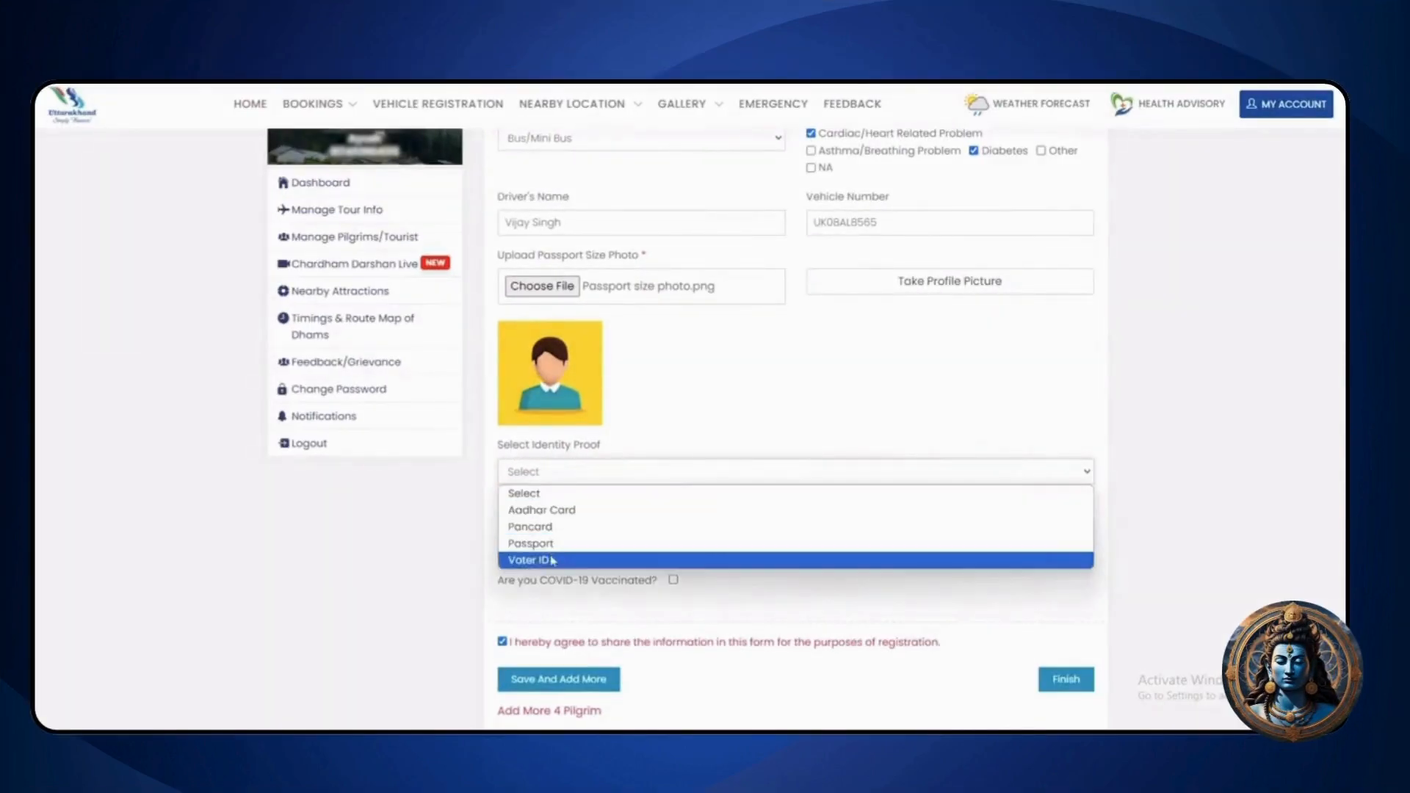
pyautogui.click(551, 527)
pyautogui.click(556, 537)
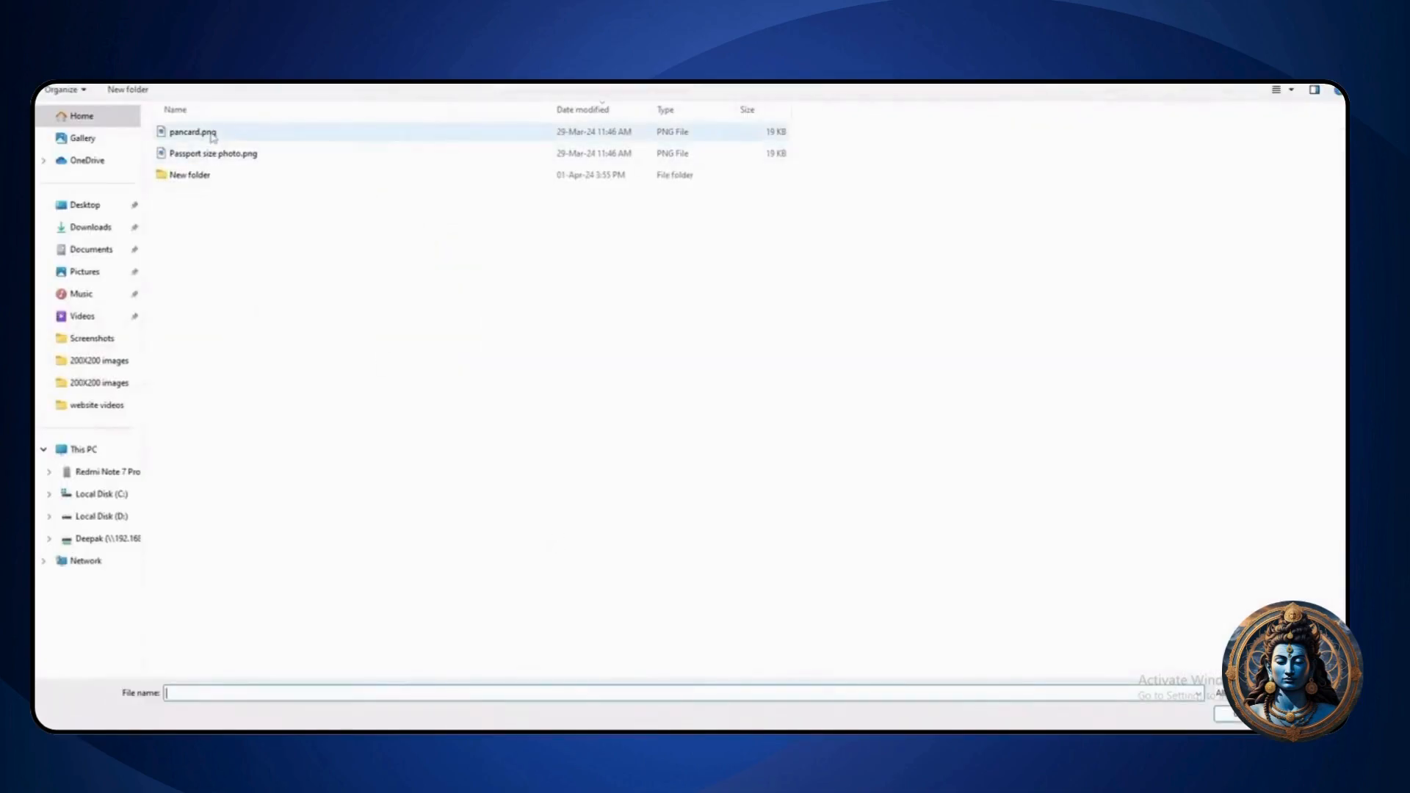
pyautogui.doubleClick(213, 134)
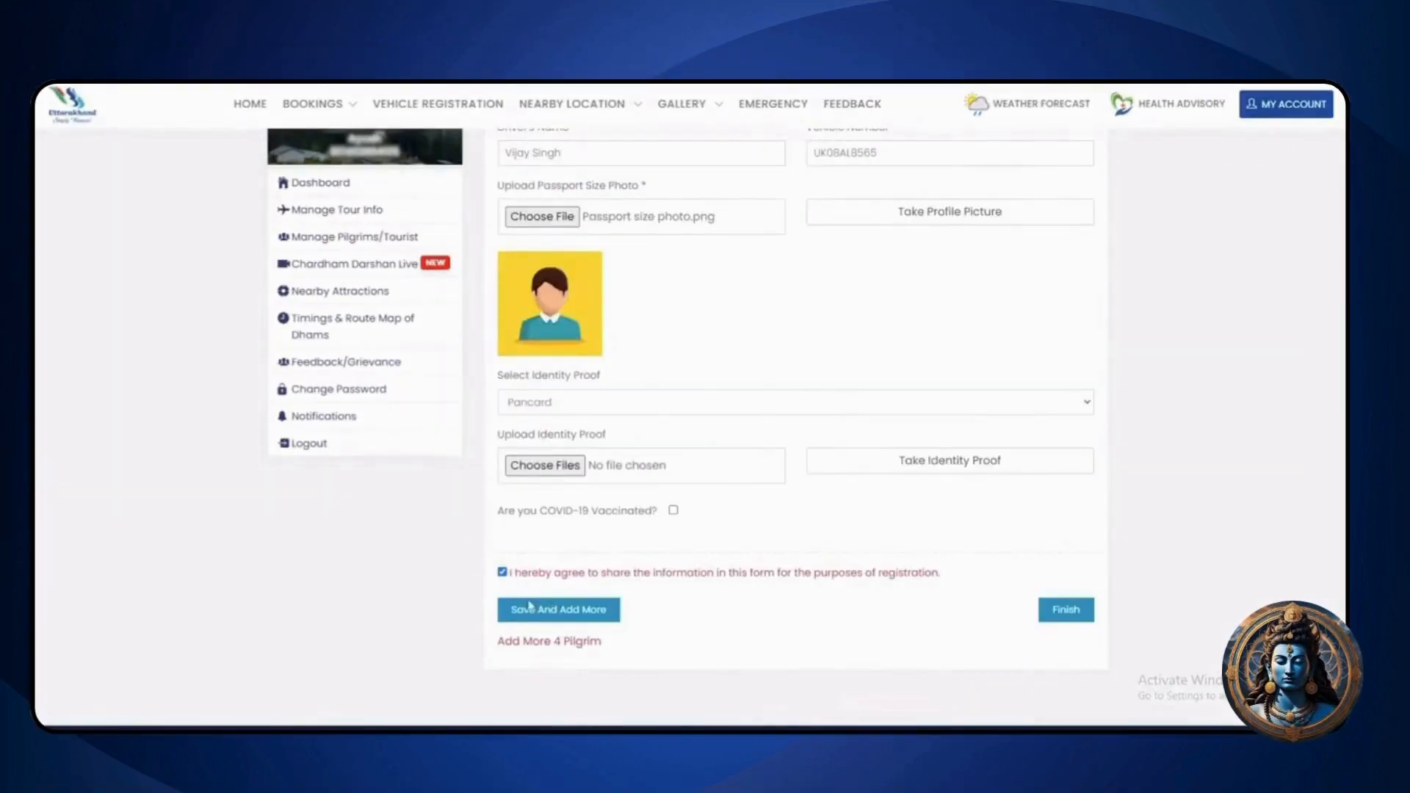
pyautogui.click(586, 612)
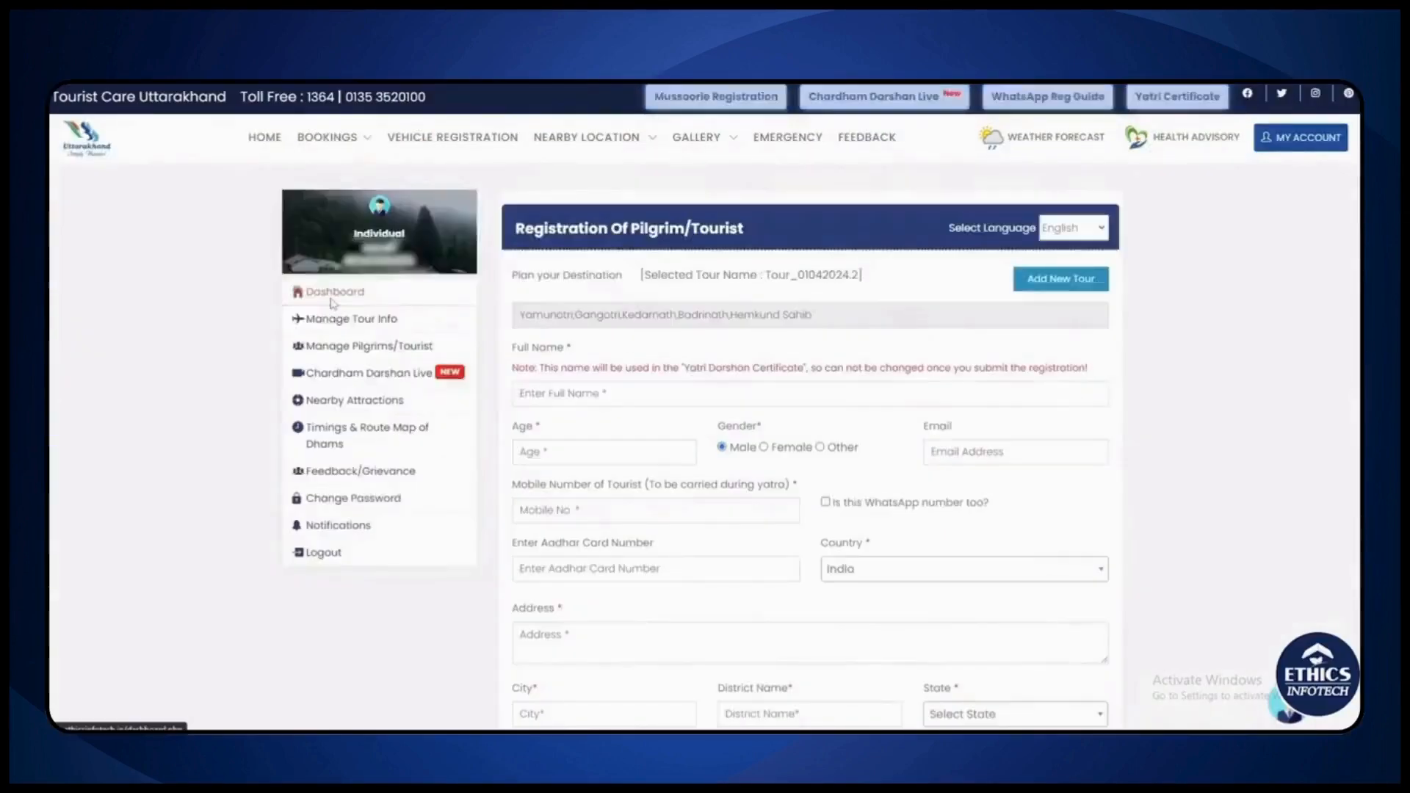
# Download the pilgrim's registration letter PDF from the Dashboard, keep it, and open it.
pyautogui.click(331, 293)
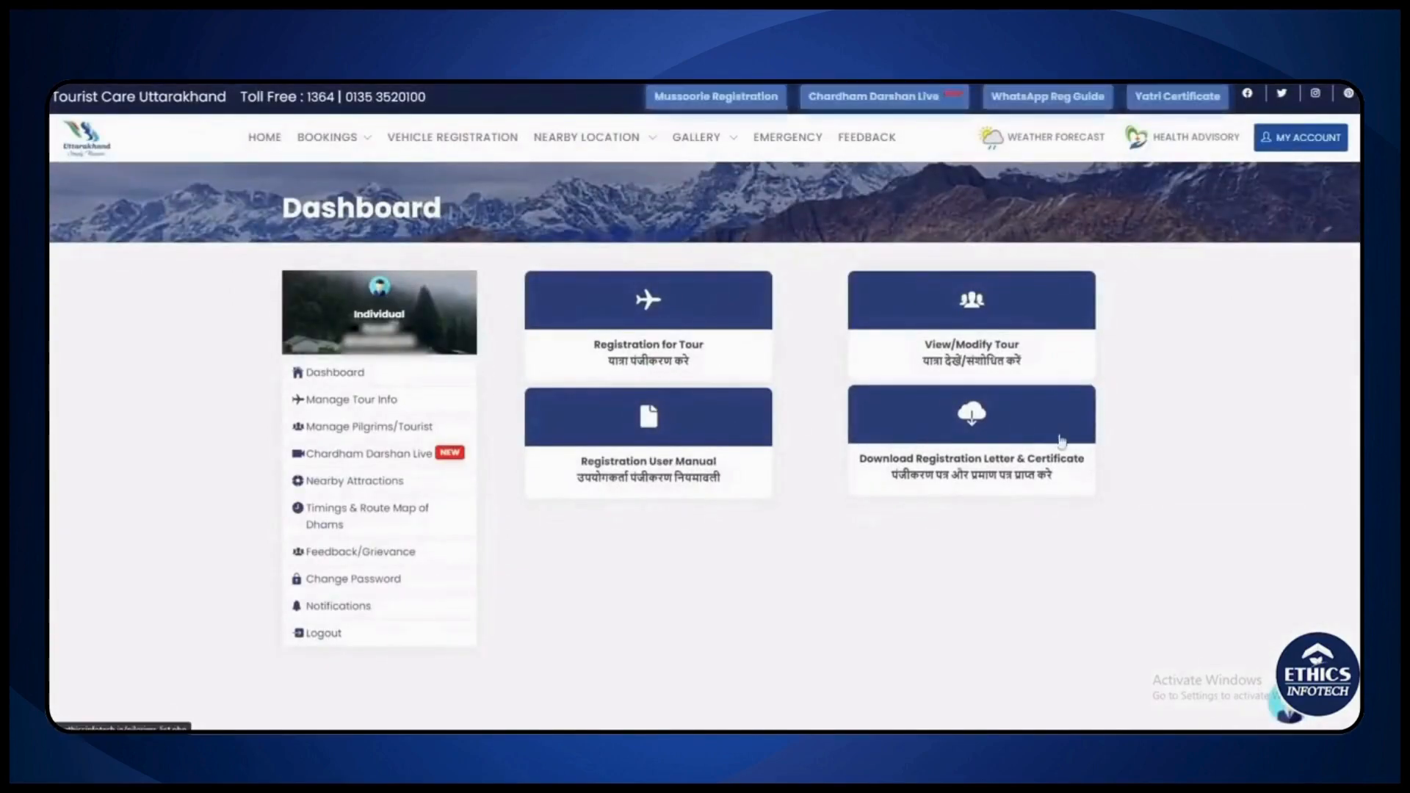
pyautogui.click(979, 465)
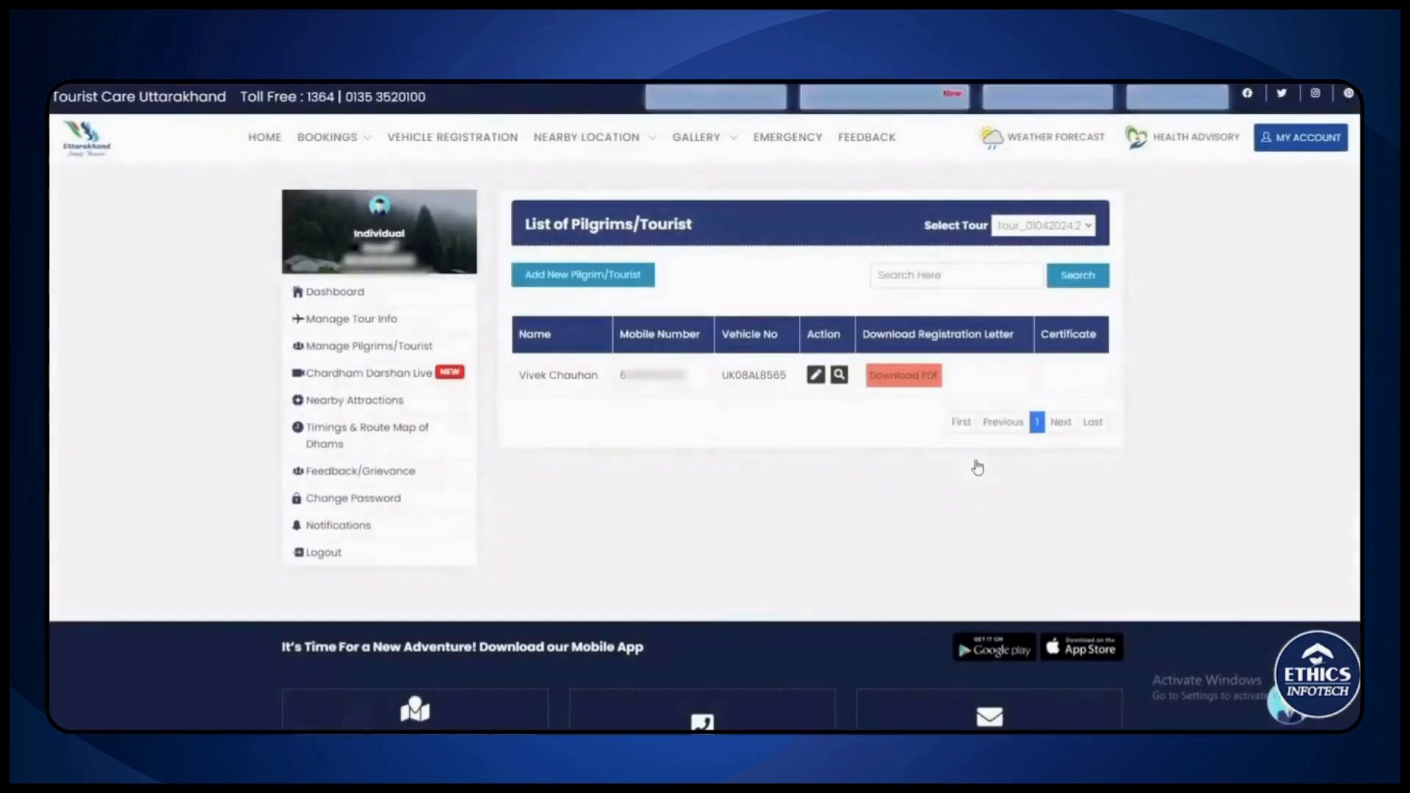
pyautogui.click(915, 379)
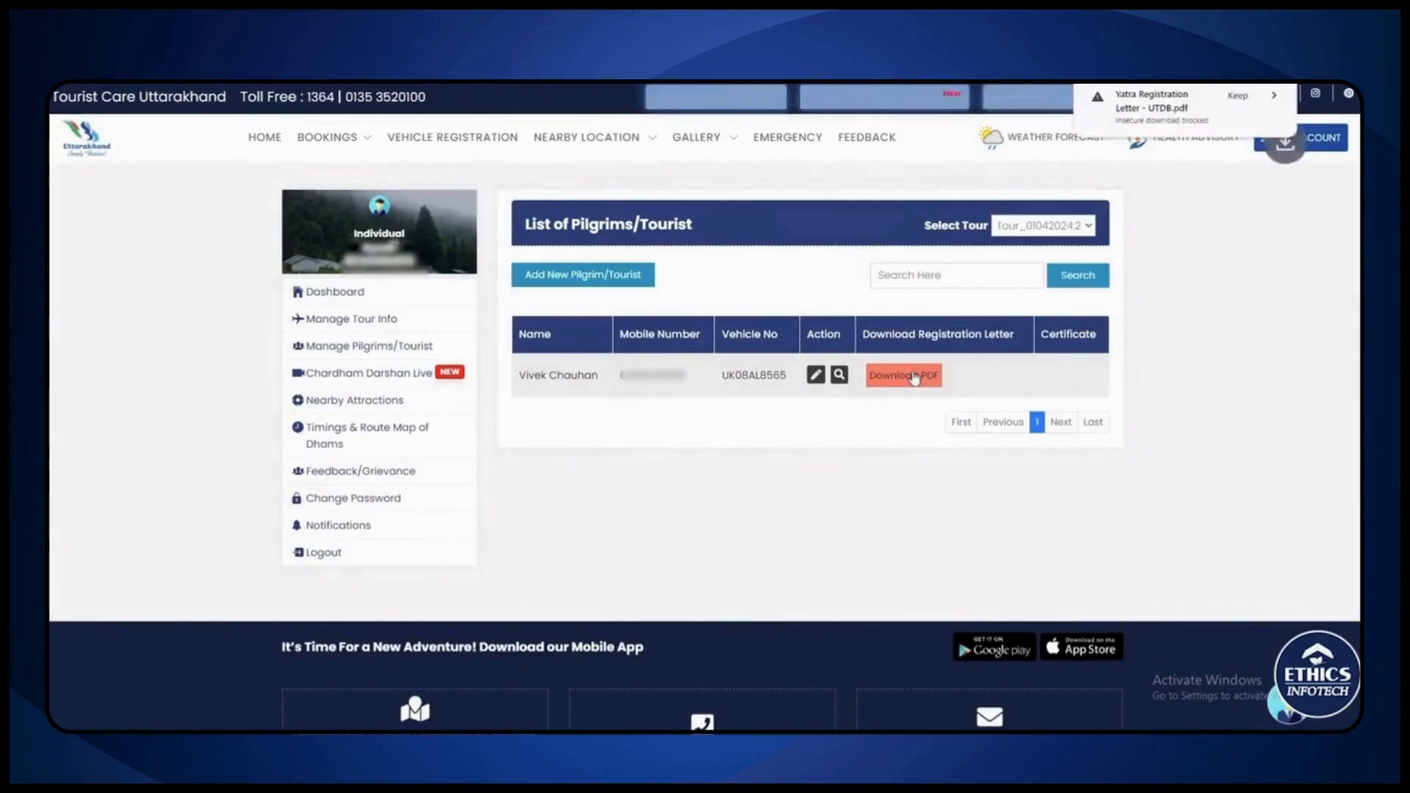
pyautogui.click(1239, 96)
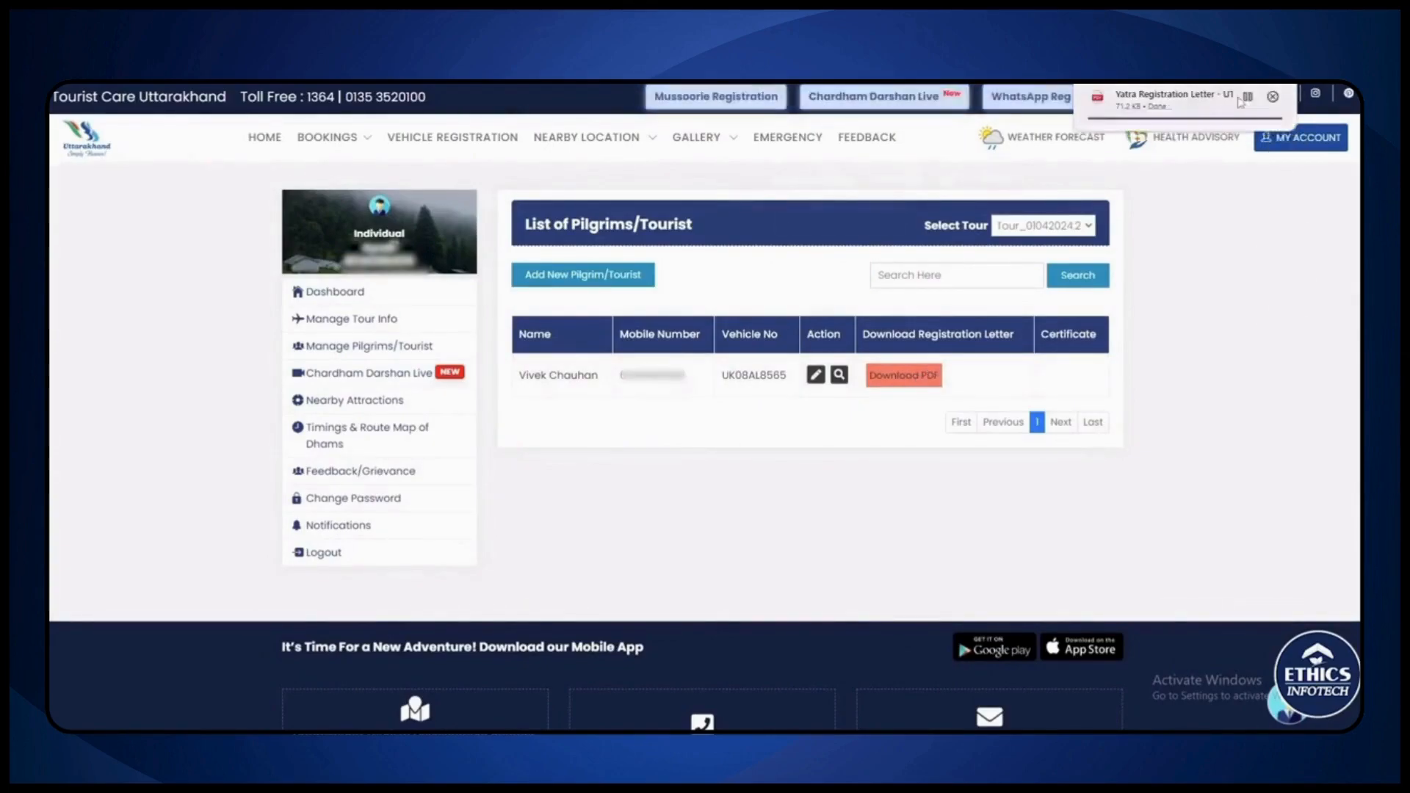
pyautogui.click(1168, 100)
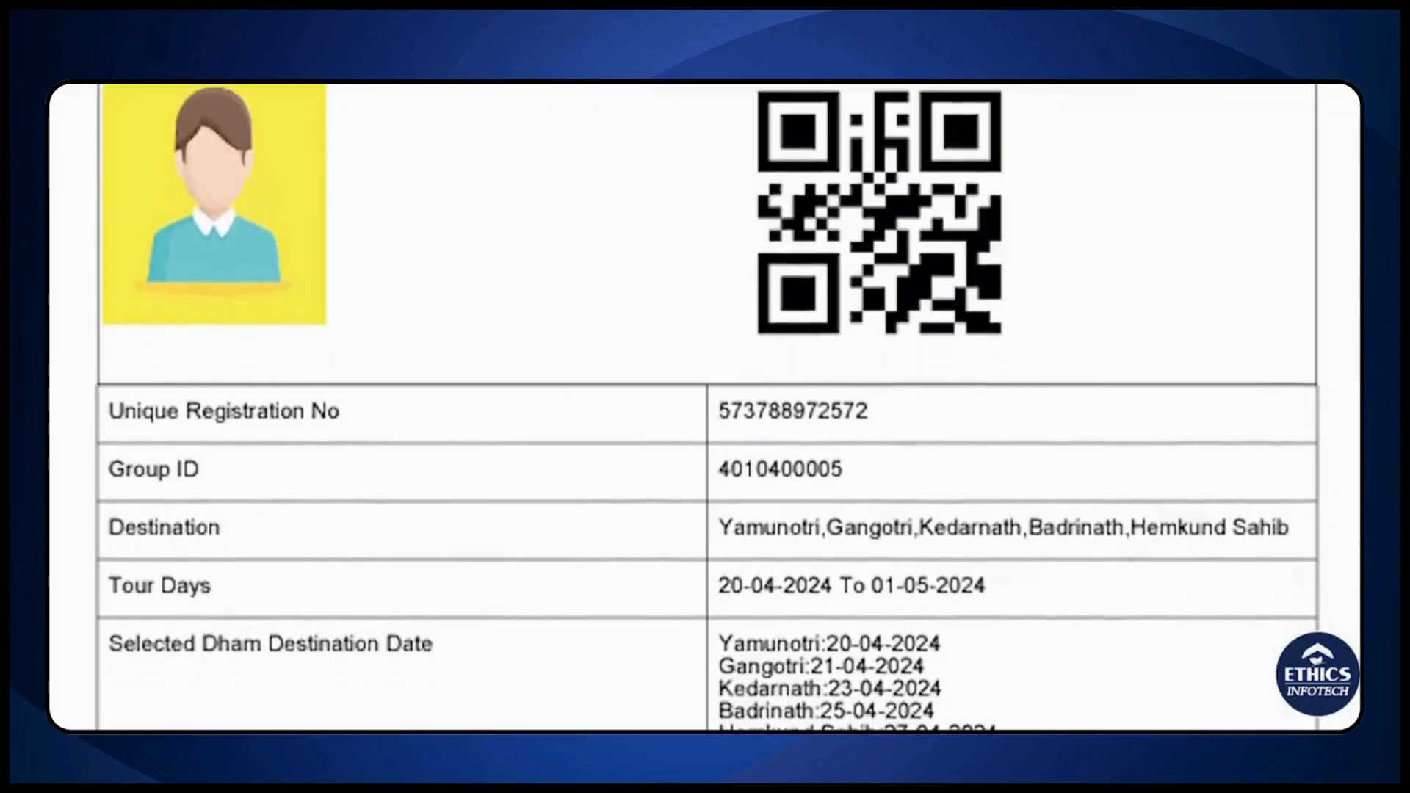